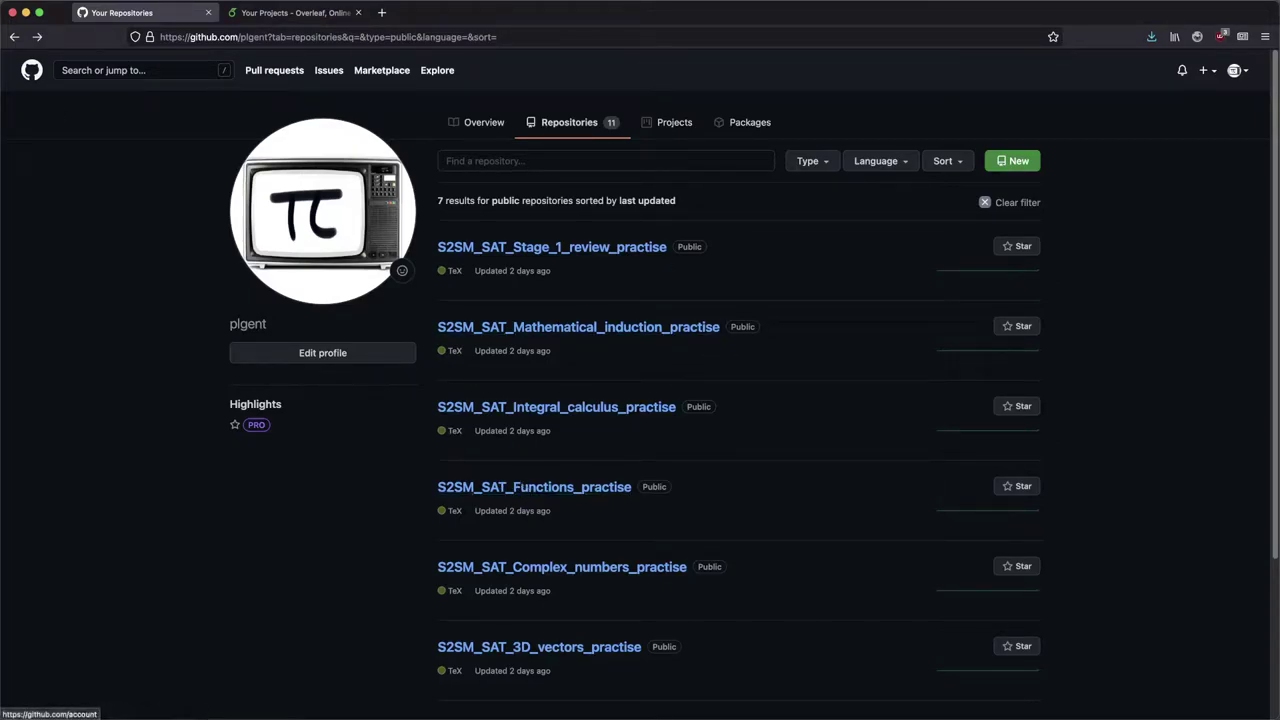
# Download the S2SM_SAT_Stage_1_review_practise GitHub repository as a ZIP archive.
pyautogui.click(497, 249)
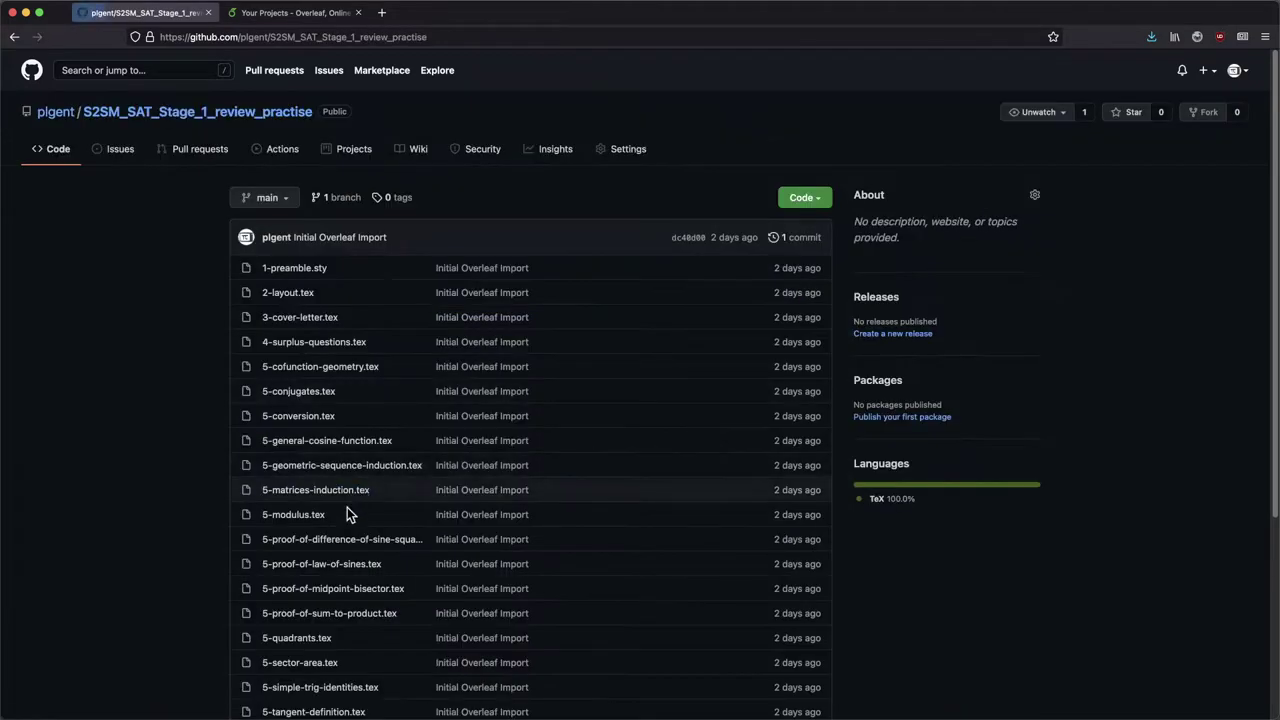
pyautogui.scroll(-5, 328, 552)
pyautogui.scroll(5, 328, 552)
pyautogui.click(802, 170)
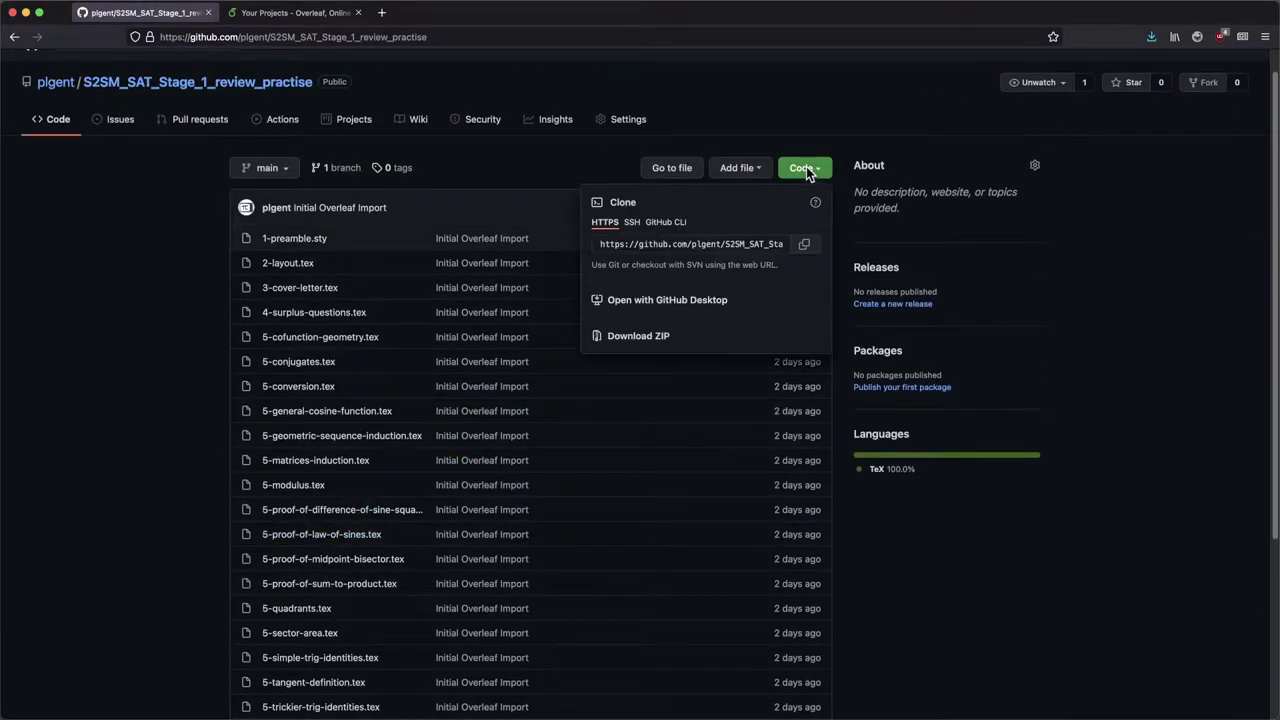
pyautogui.click(620, 343)
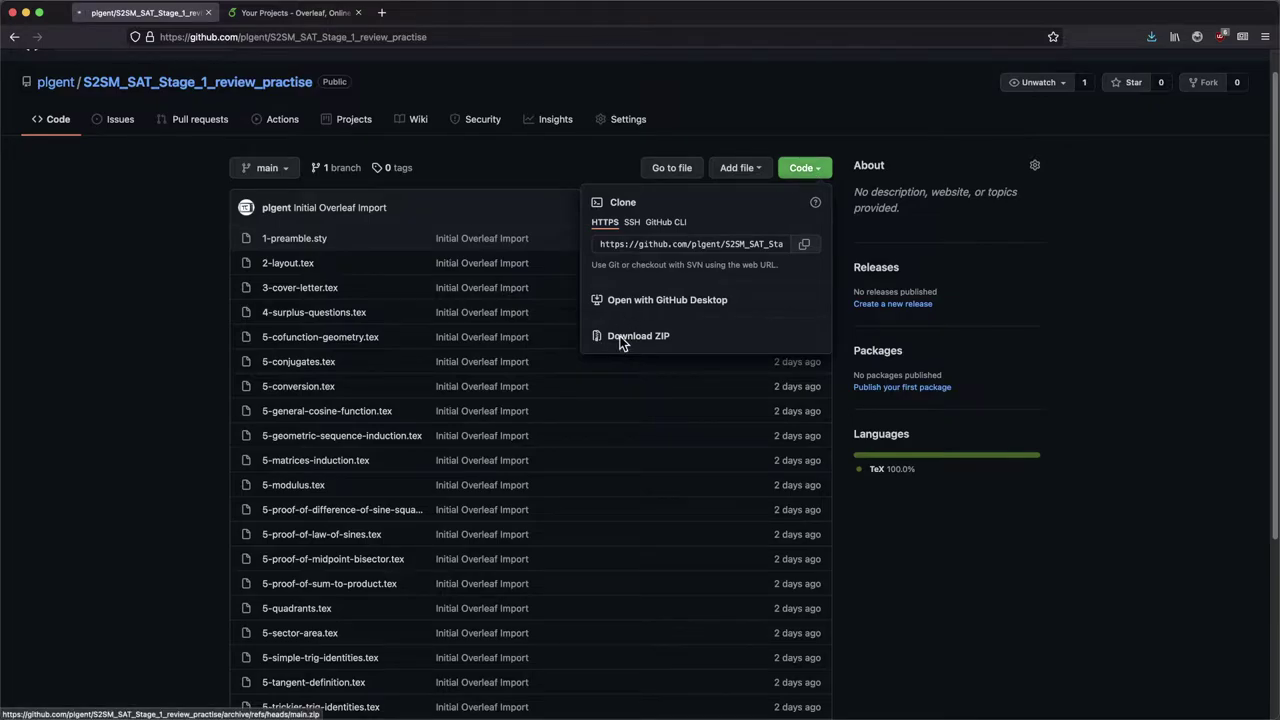
# Save the ZIP and preview the extracted .tex question files, such as 5-conversion.tex, in Quick Look.
pyautogui.press('Return')
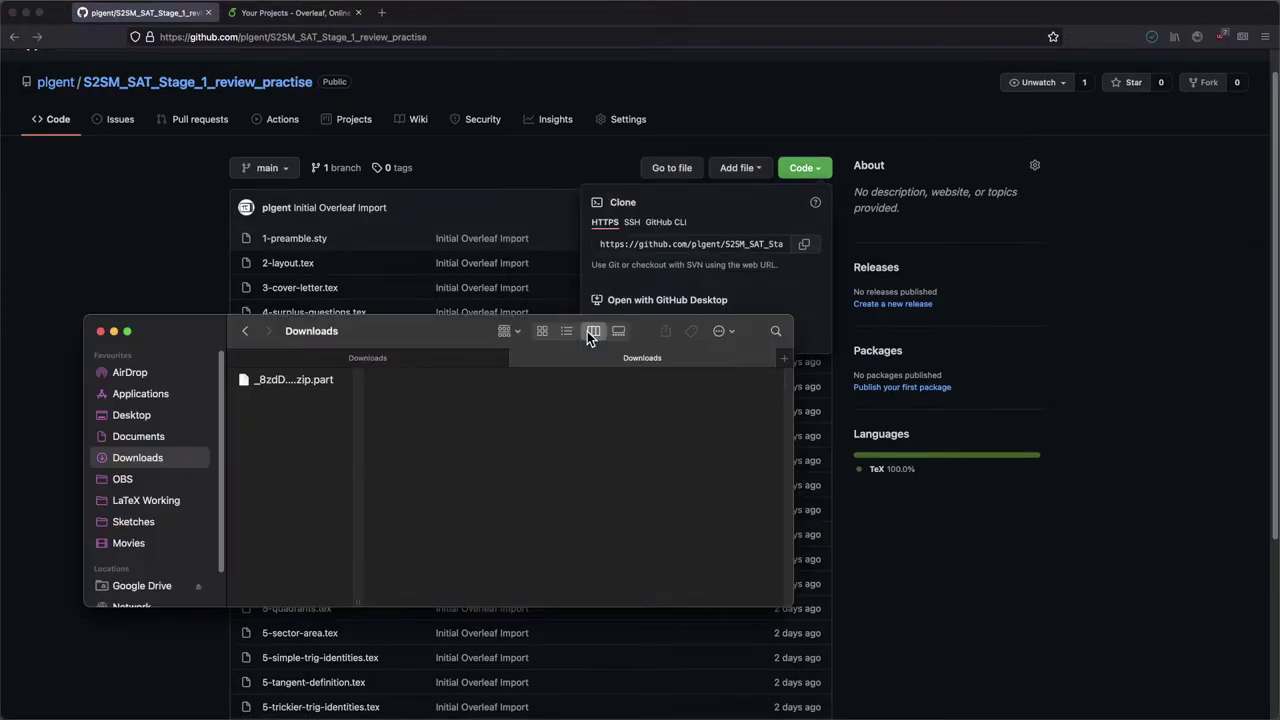
pyautogui.press('Right')
pyautogui.press('space')
pyautogui.press('Down')
pyautogui.press('Down')
pyautogui.press('Down')
pyautogui.press('Down')
pyautogui.press('Down')
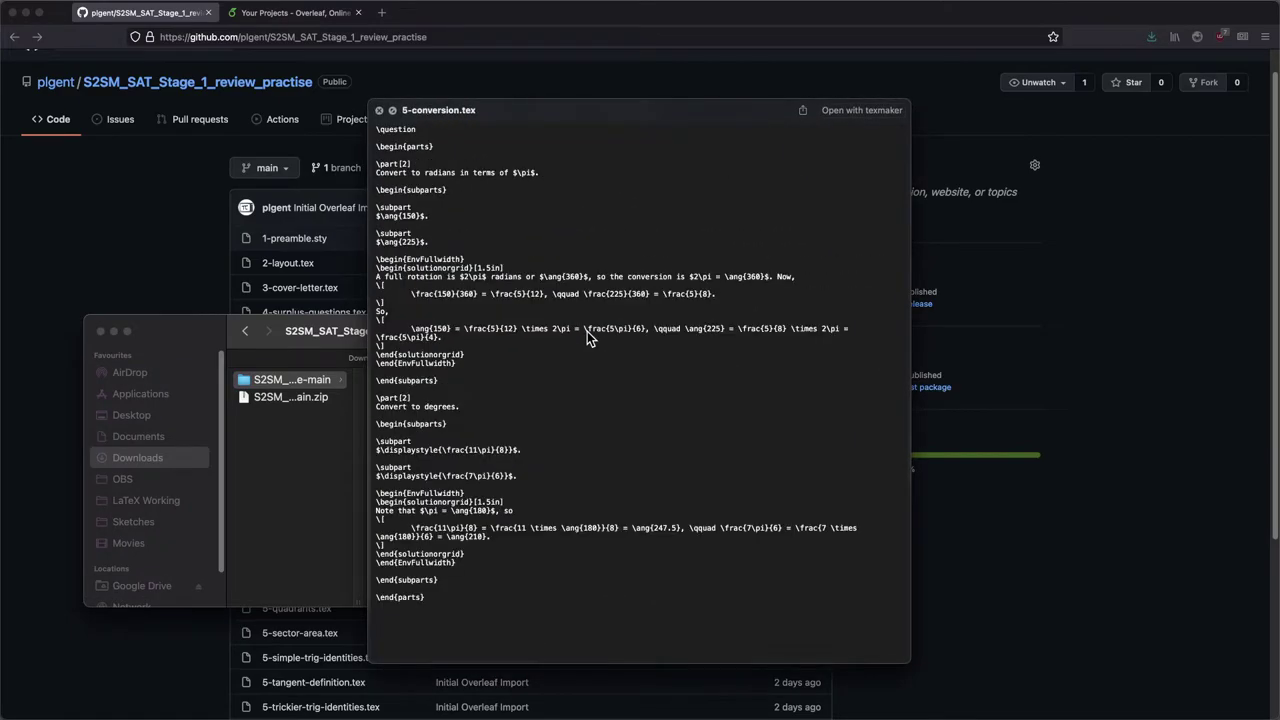
pyautogui.press('space')
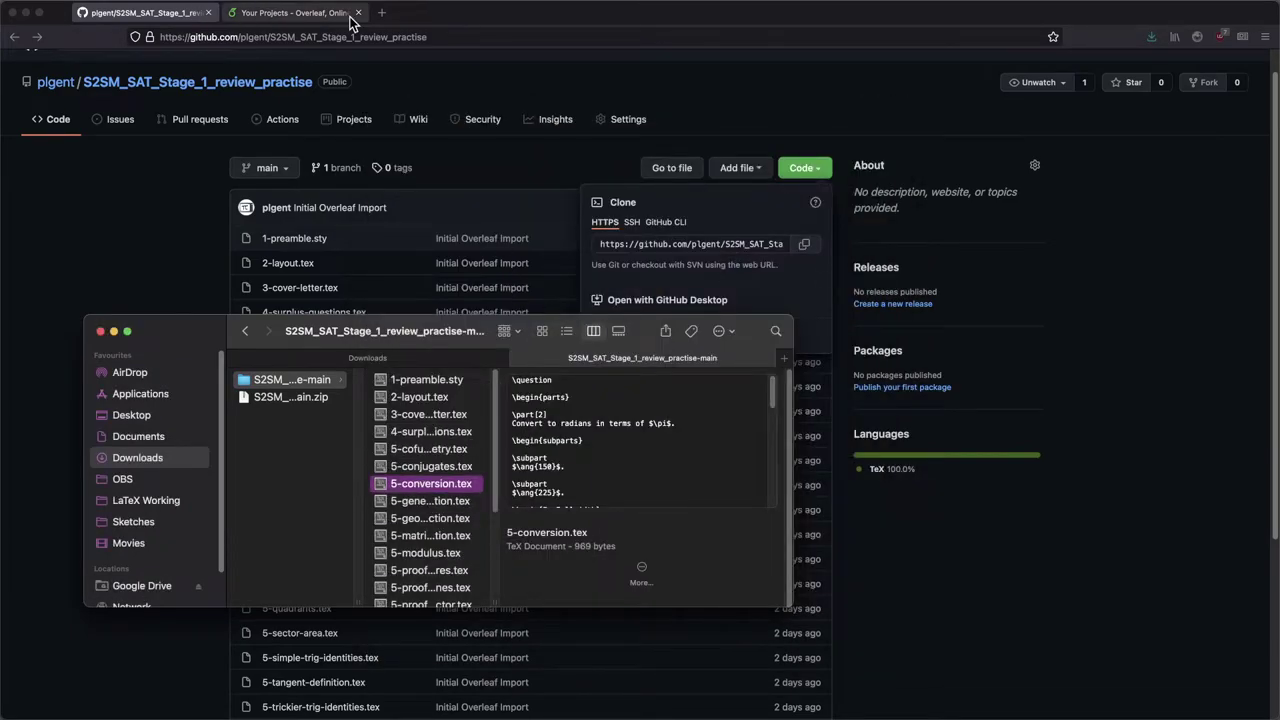
pyautogui.click(315, 18)
# Create a blank Overleaf project named '12MA-Test-All maths'.
pyautogui.click(117, 124)
pyautogui.click(85, 151)
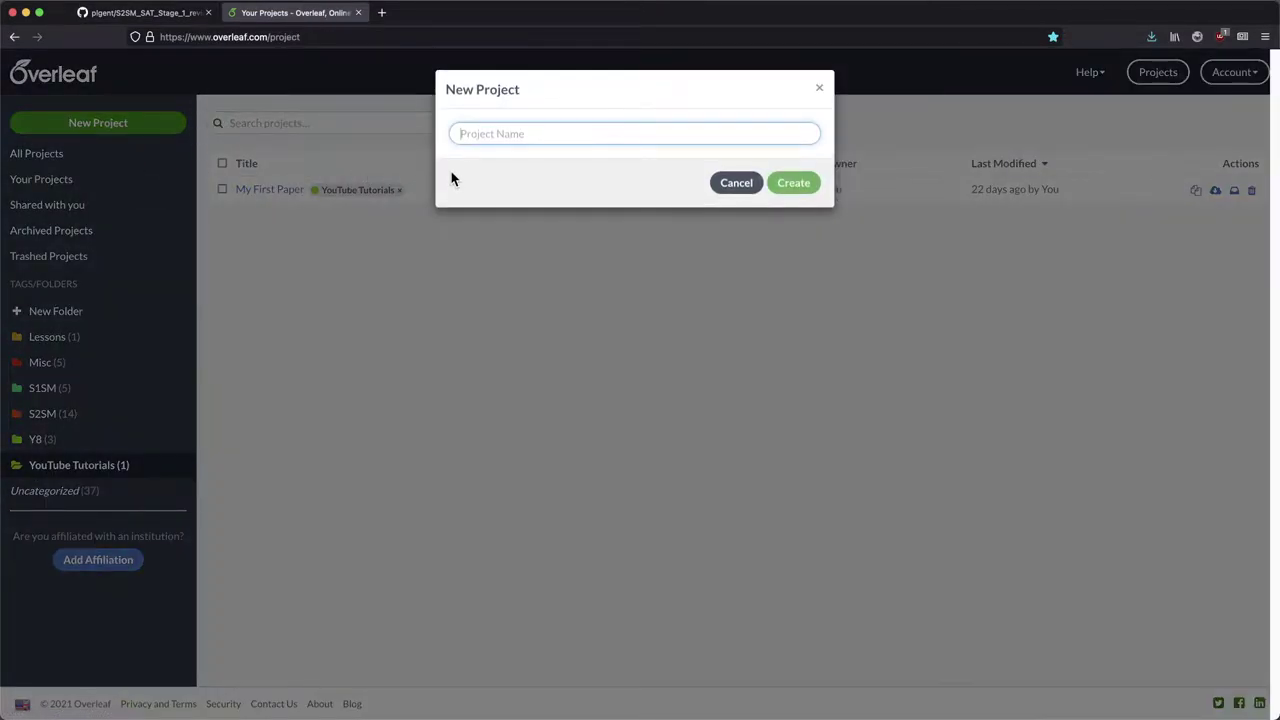
pyautogui.write('12MA-Test-All maths')
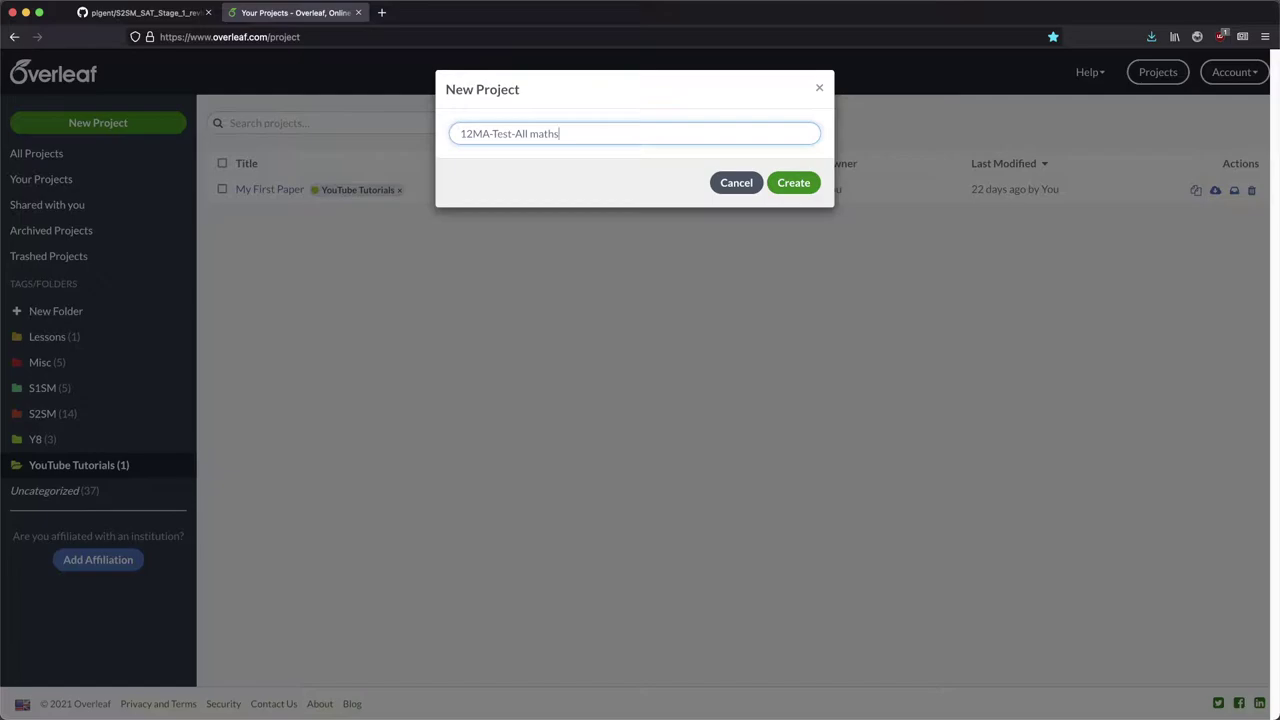
pyautogui.press('Return')
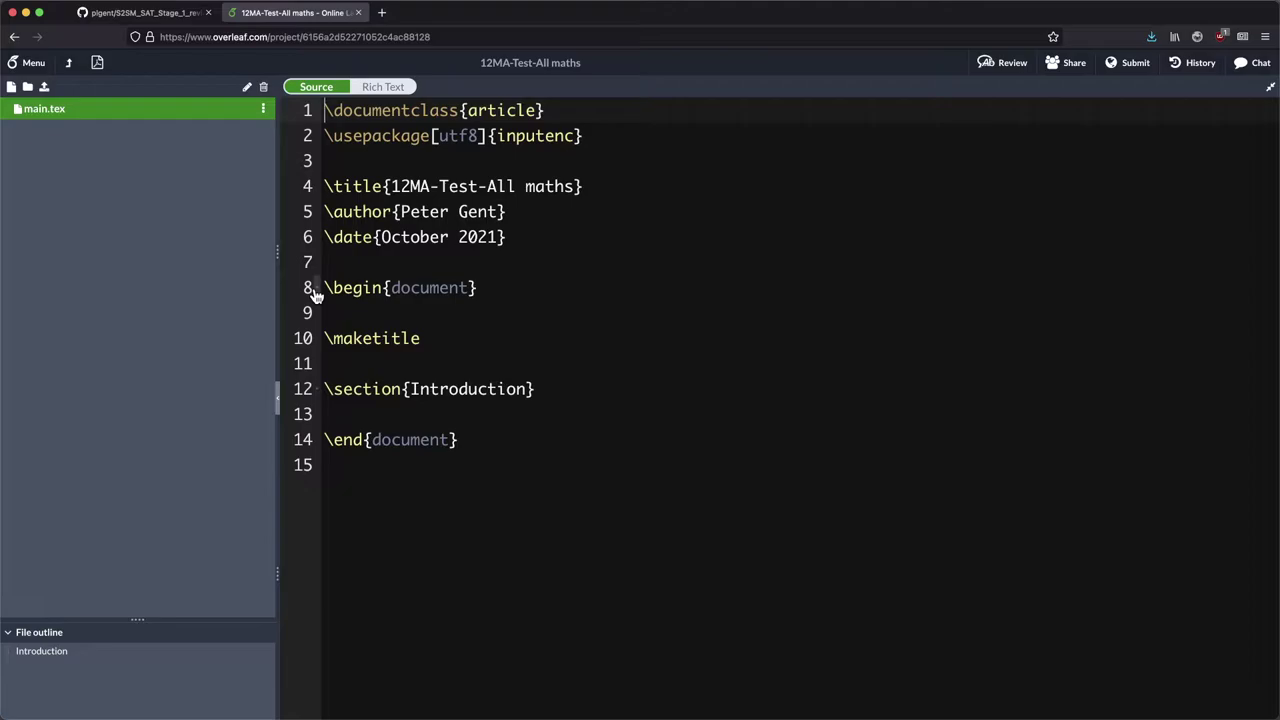
# Upload all 23 files from the extracted repository folder to the project.
pyautogui.click(44, 87)
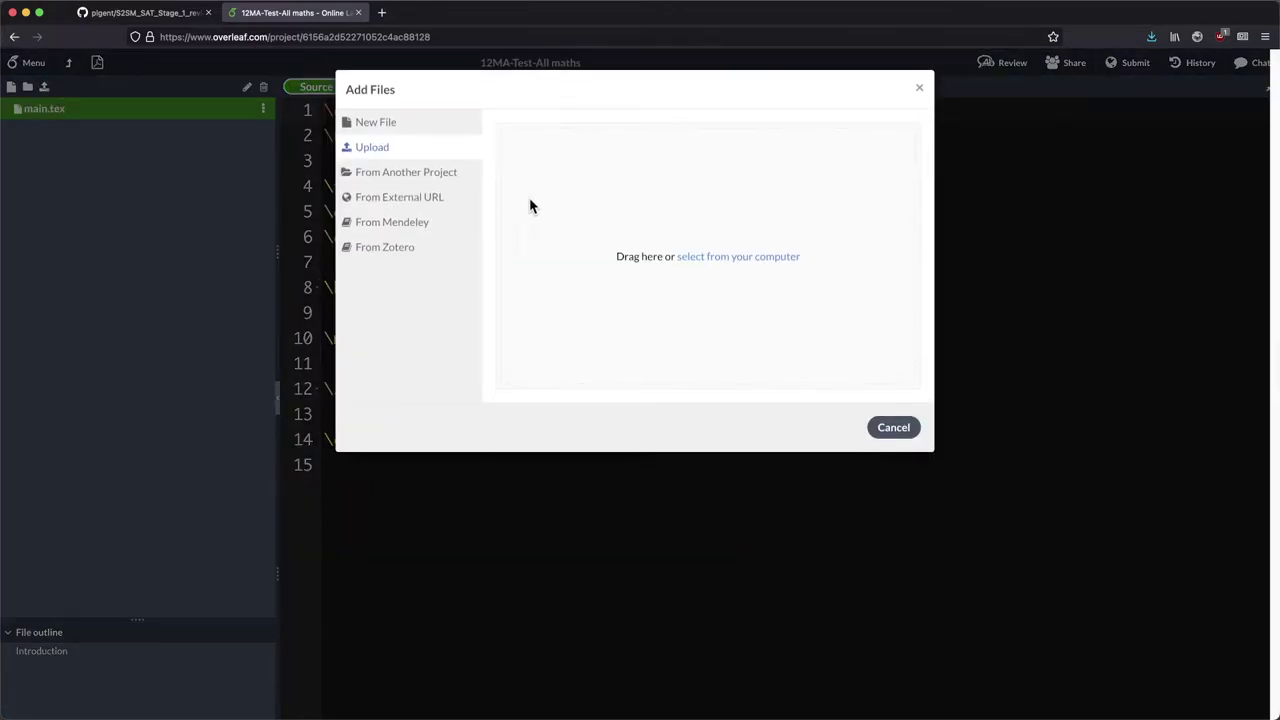
pyautogui.click(692, 262)
pyautogui.press('Down')
pyautogui.press('super+a')
pyautogui.press('Return')
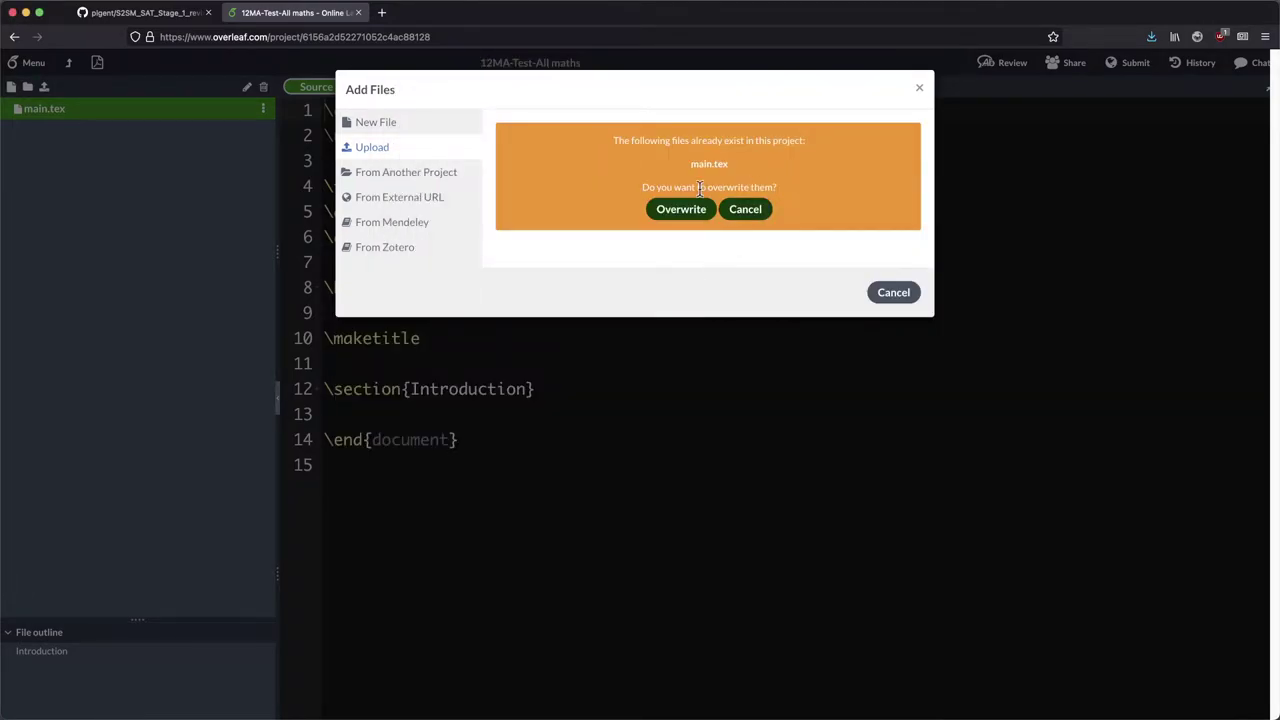
# Overwrite the default main.tex with the uploaded exam version and dismiss the update notice.
pyautogui.click(670, 212)
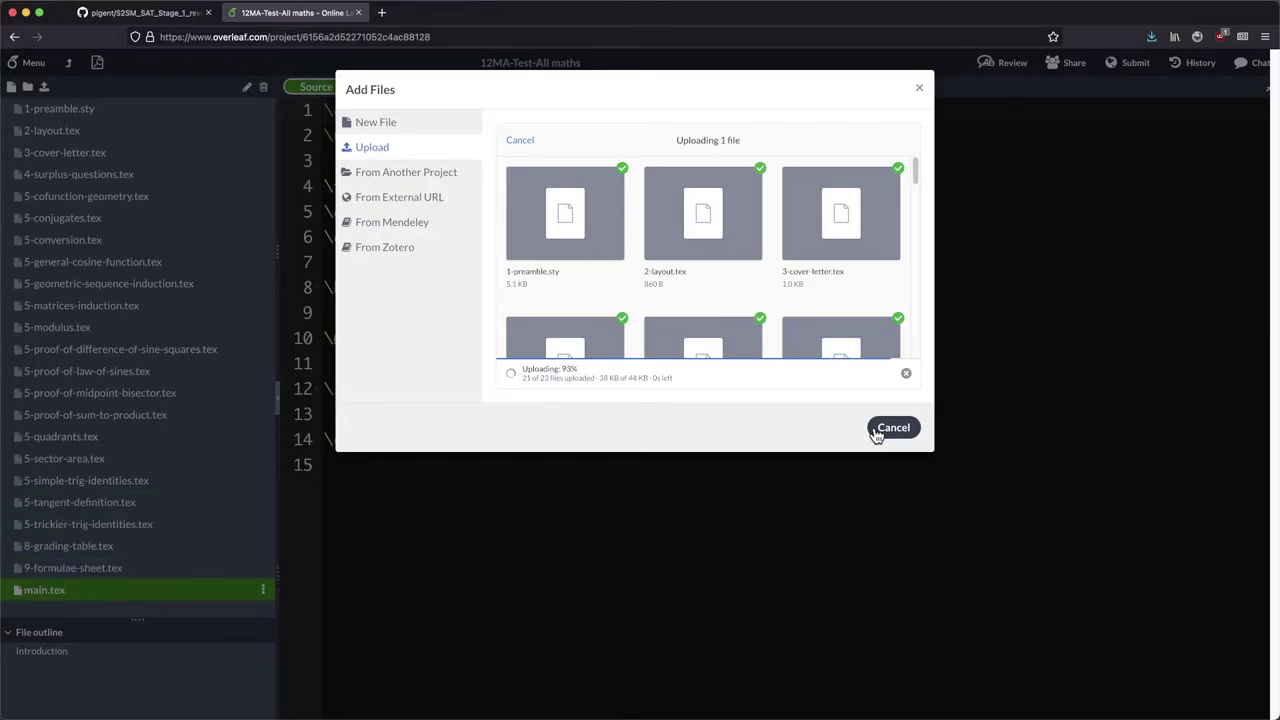
pyautogui.click(806, 194)
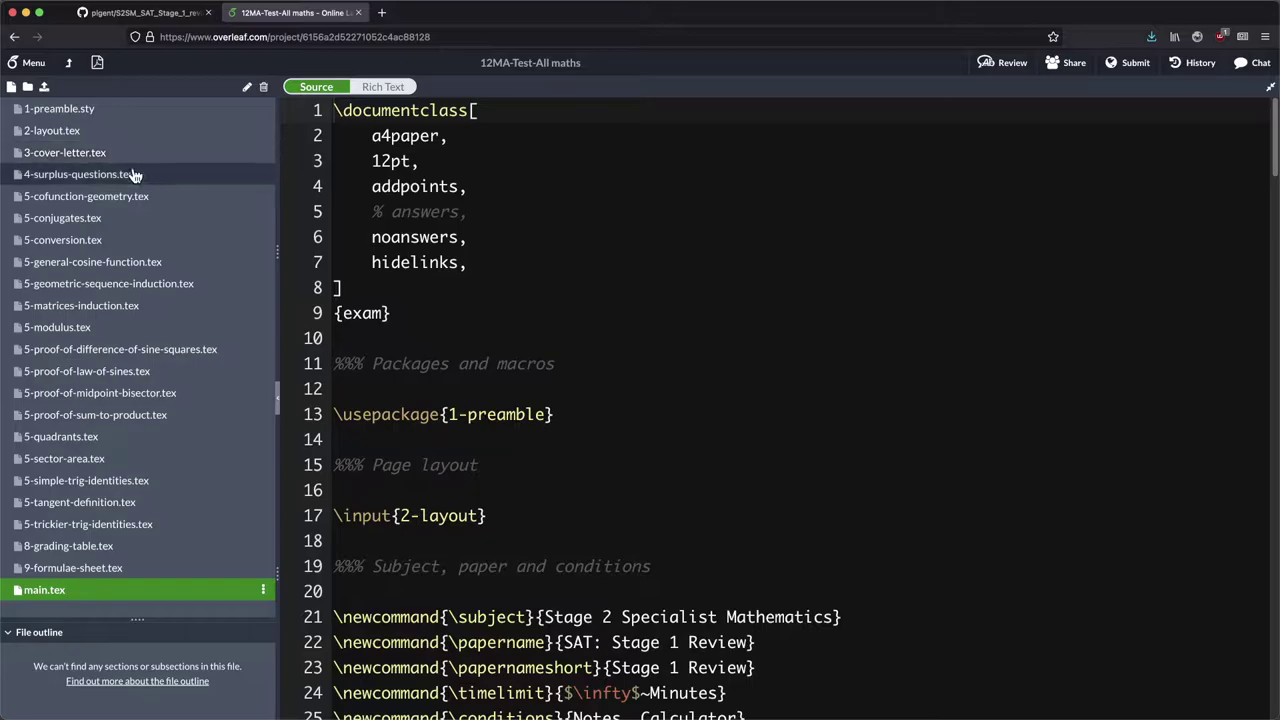
pyautogui.scroll(-9, 490, 310)
pyautogui.scroll(-20, 490, 312)
pyautogui.scroll(-12, 490, 316)
pyautogui.scroll(18, 490, 316)
pyautogui.scroll(20, 490, 316)
pyautogui.scroll(-20, 491, 315)
pyautogui.scroll(-6, 490, 316)
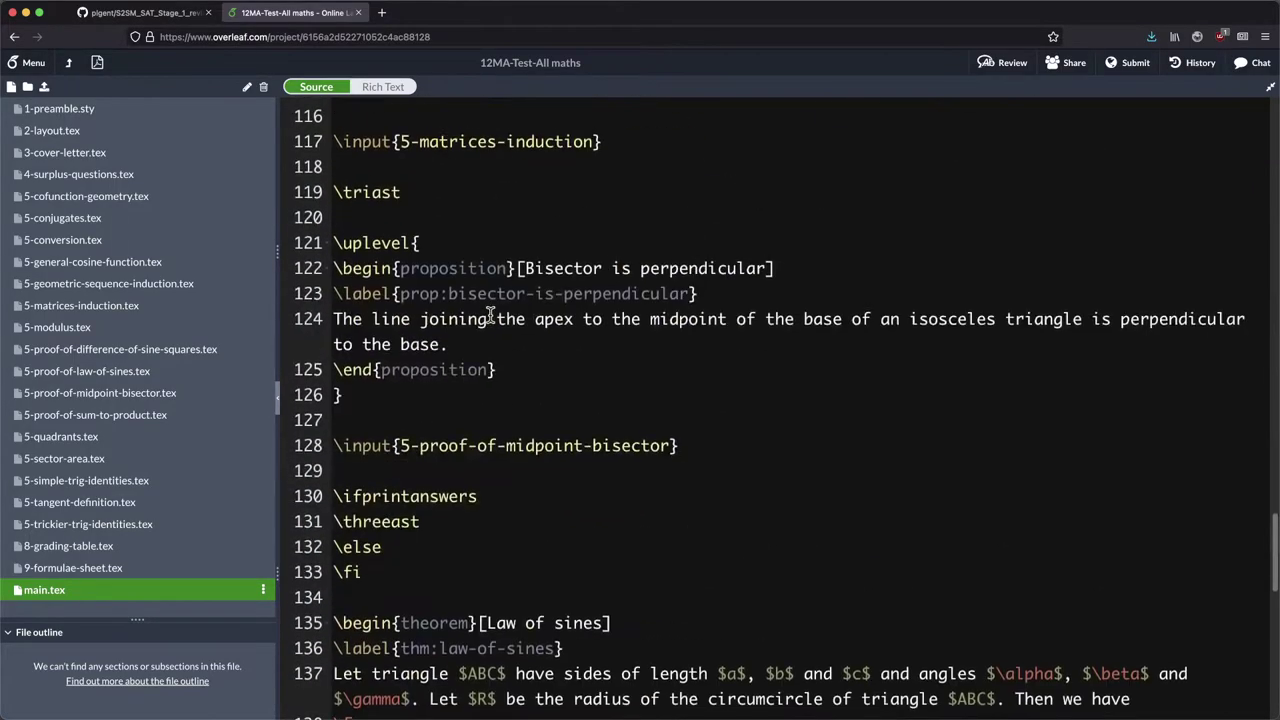
# Compile the project into the SAT: Stage 1 Review test PDF and check its first page.
pyautogui.click(97, 65)
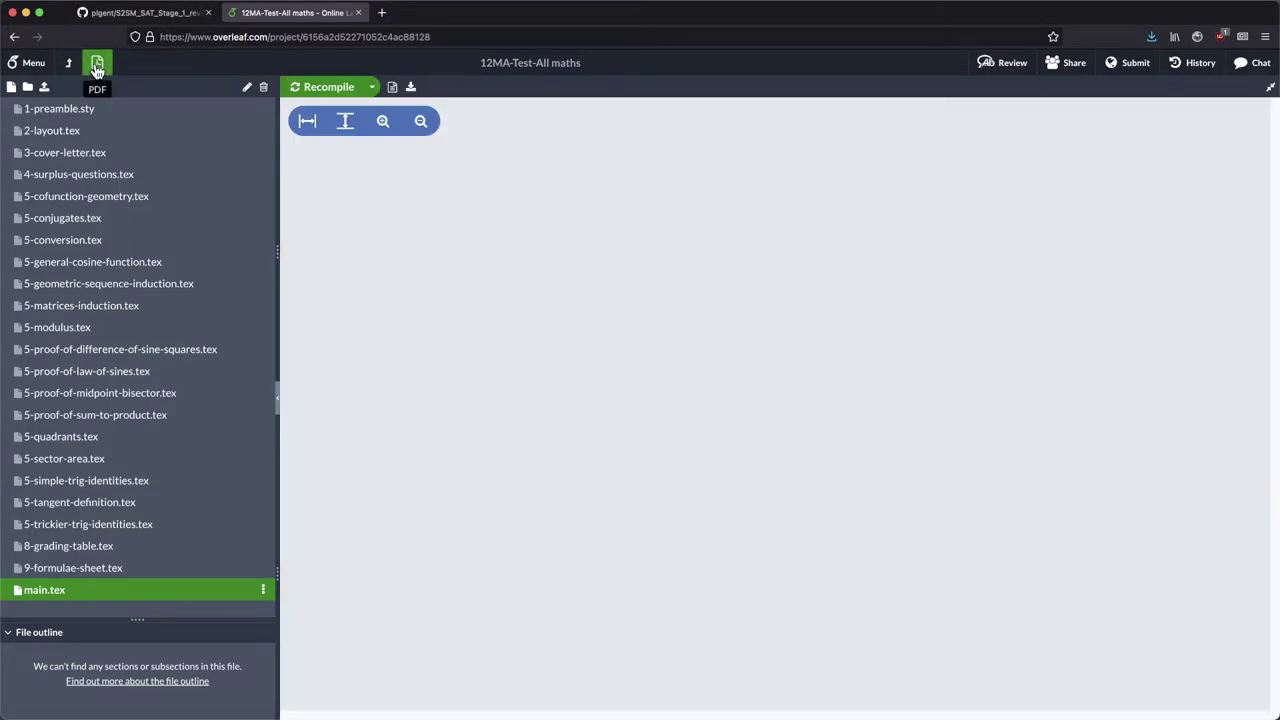
pyautogui.click(327, 89)
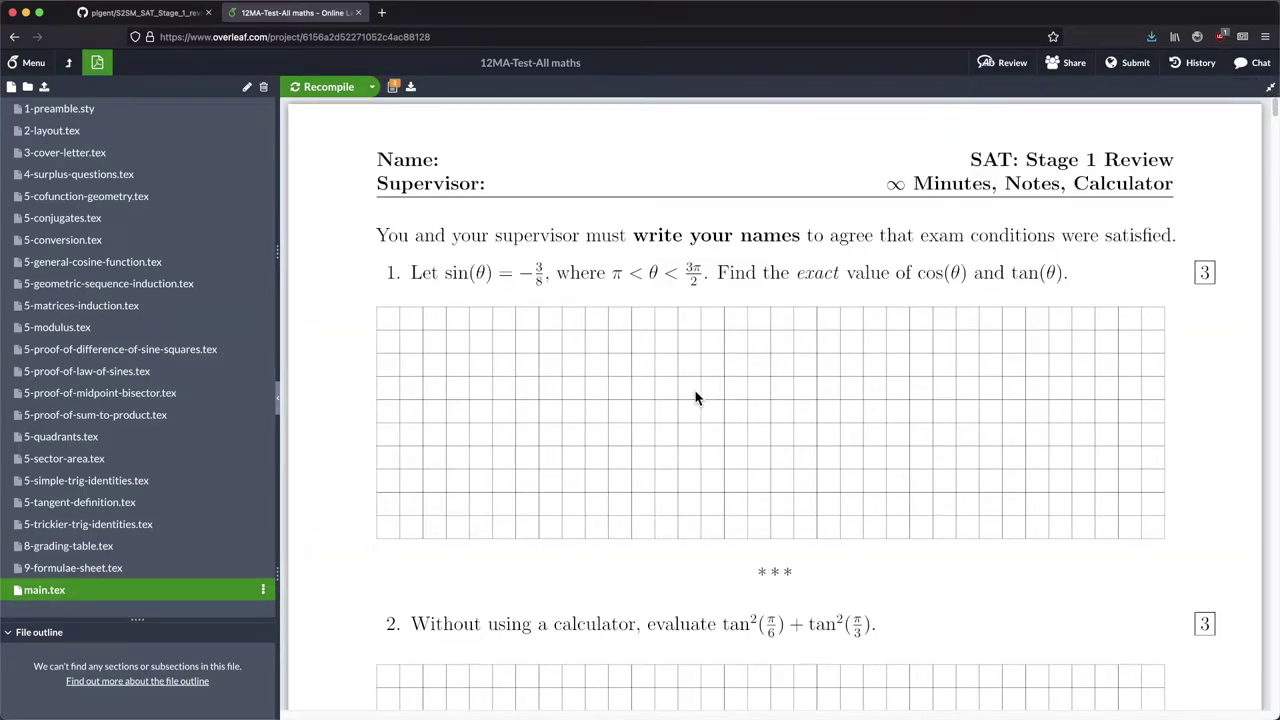
pyautogui.scroll(-3, 646, 420)
pyautogui.scroll(3, 646, 420)
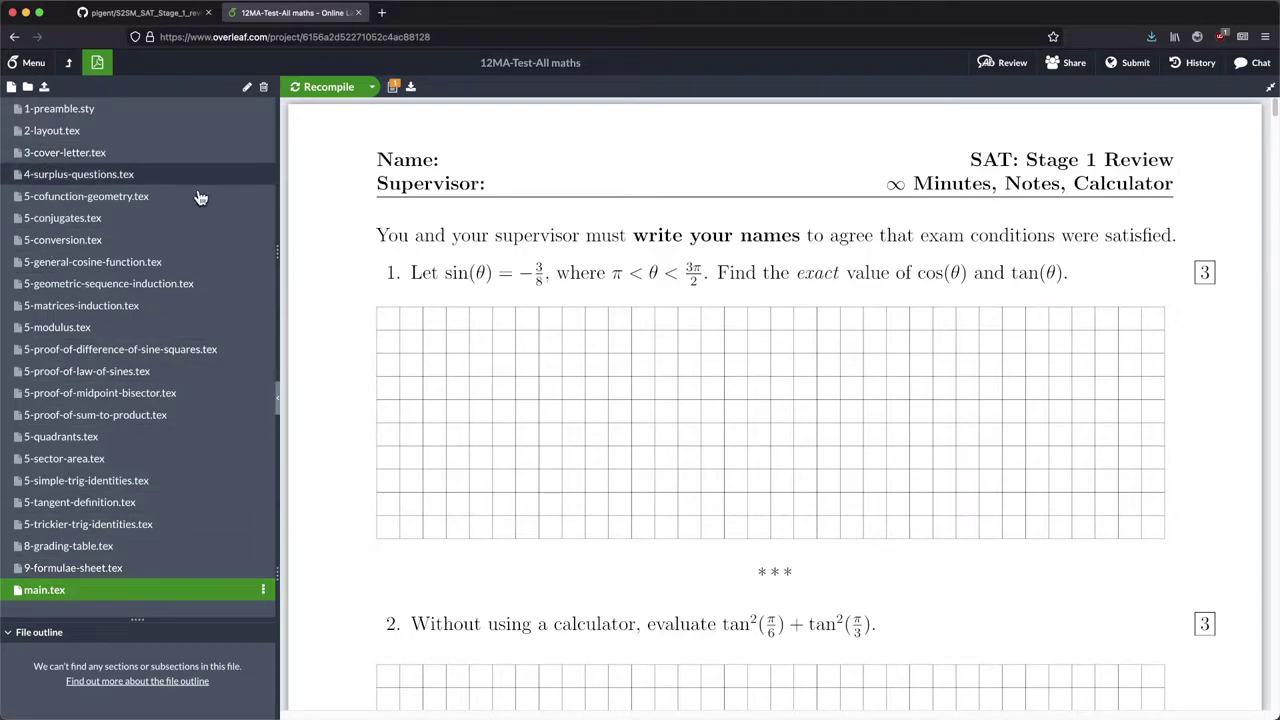
pyautogui.click(63, 591)
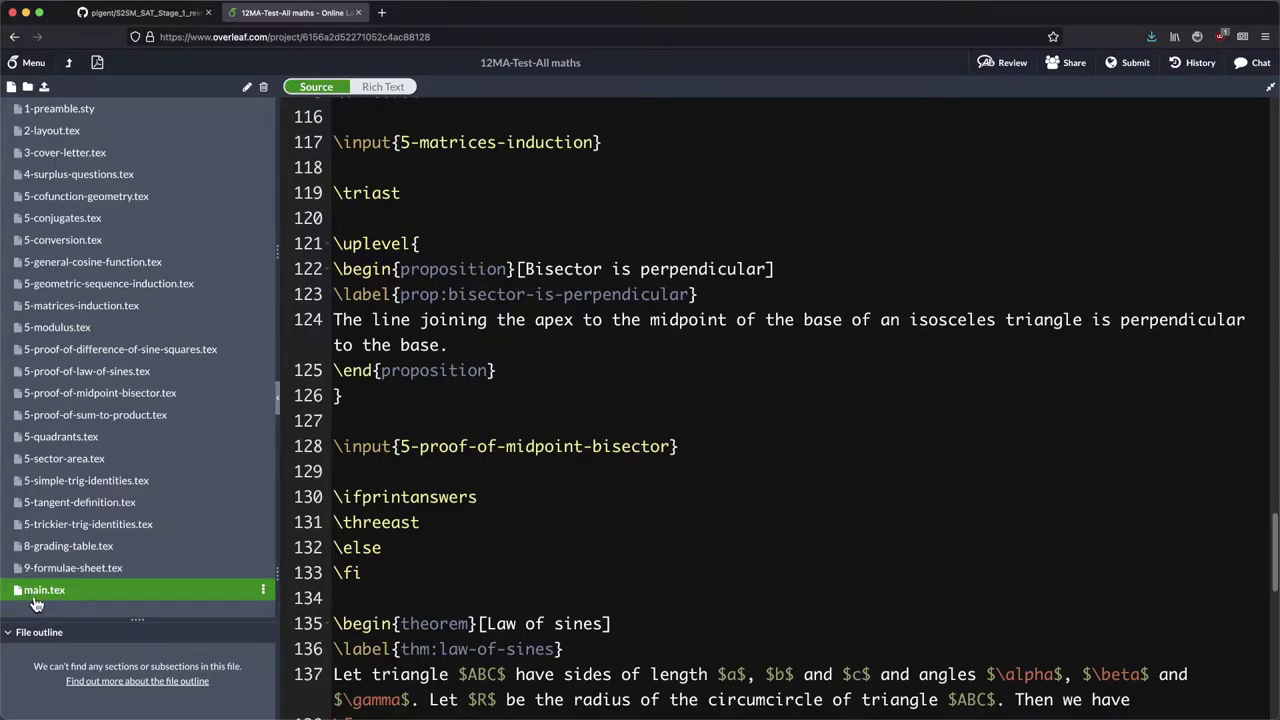
# In main.tex, uncomment the answers option on line 5 and comment out noanswers on line 6.
pyautogui.scroll(10, 510, 527)
pyautogui.scroll(10, 510, 527)
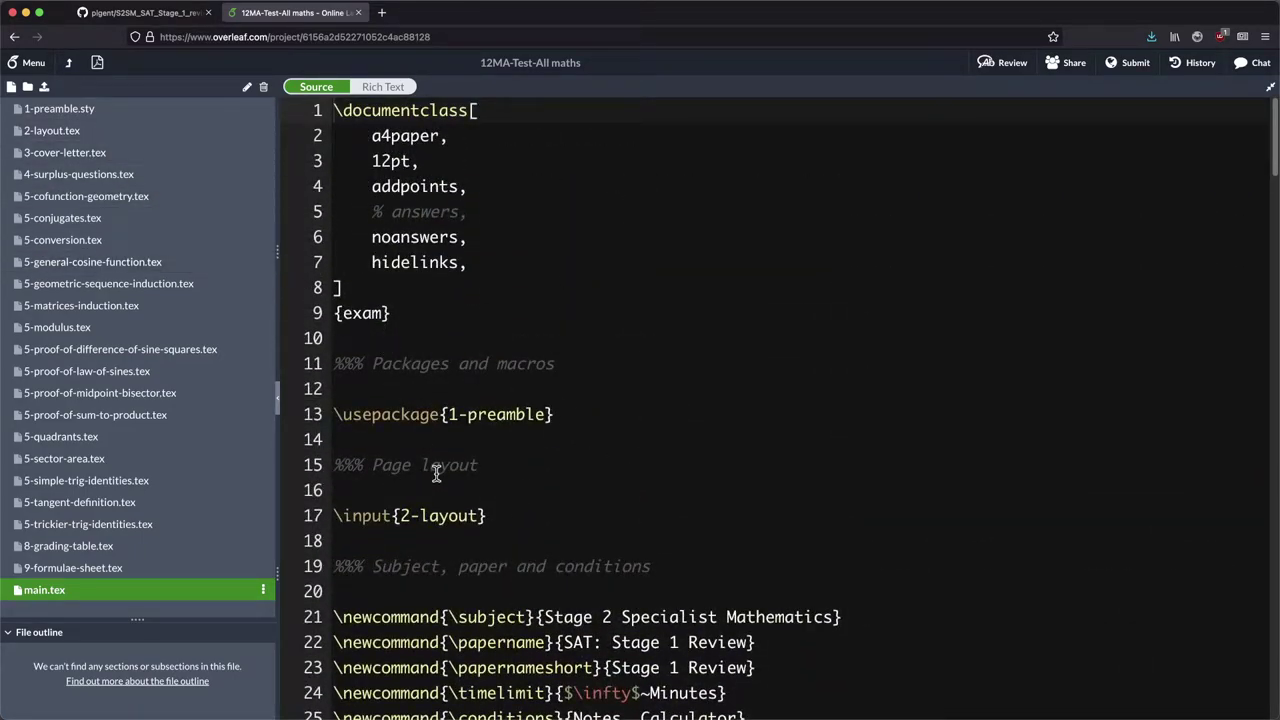
pyautogui.doubleClick(392, 110)
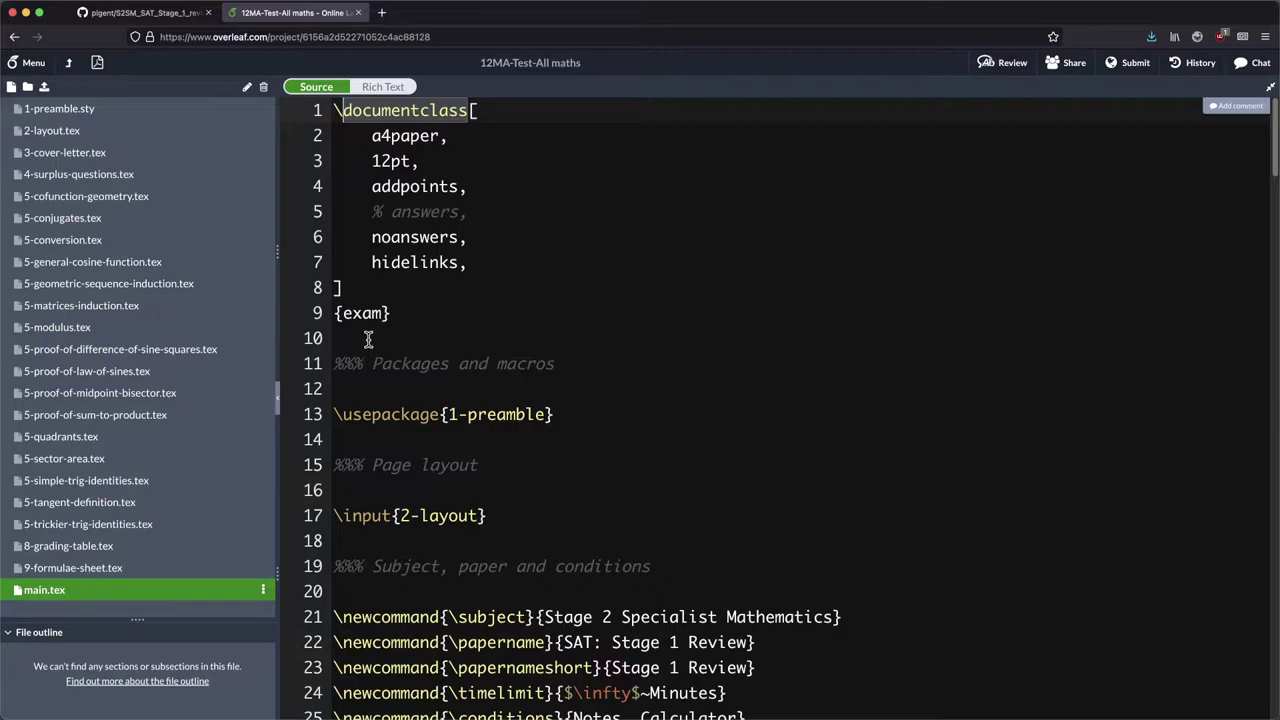
pyautogui.doubleClick(362, 313)
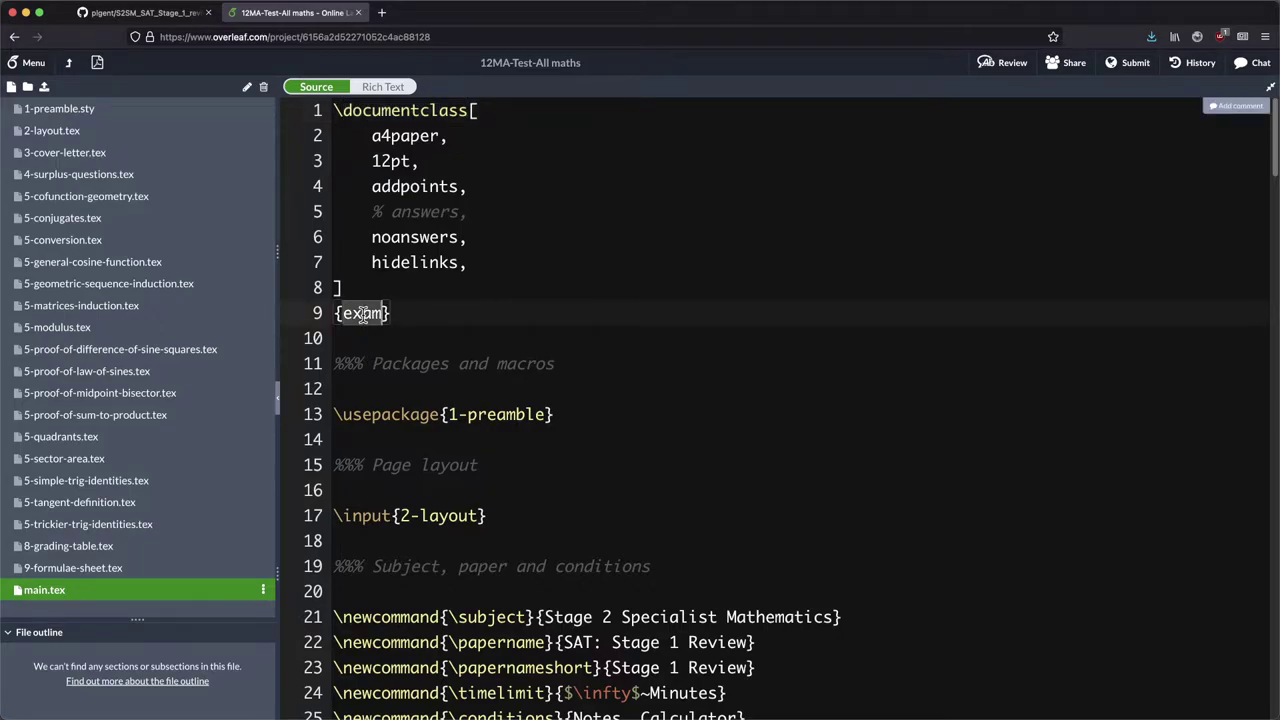
pyautogui.click(326, 212)
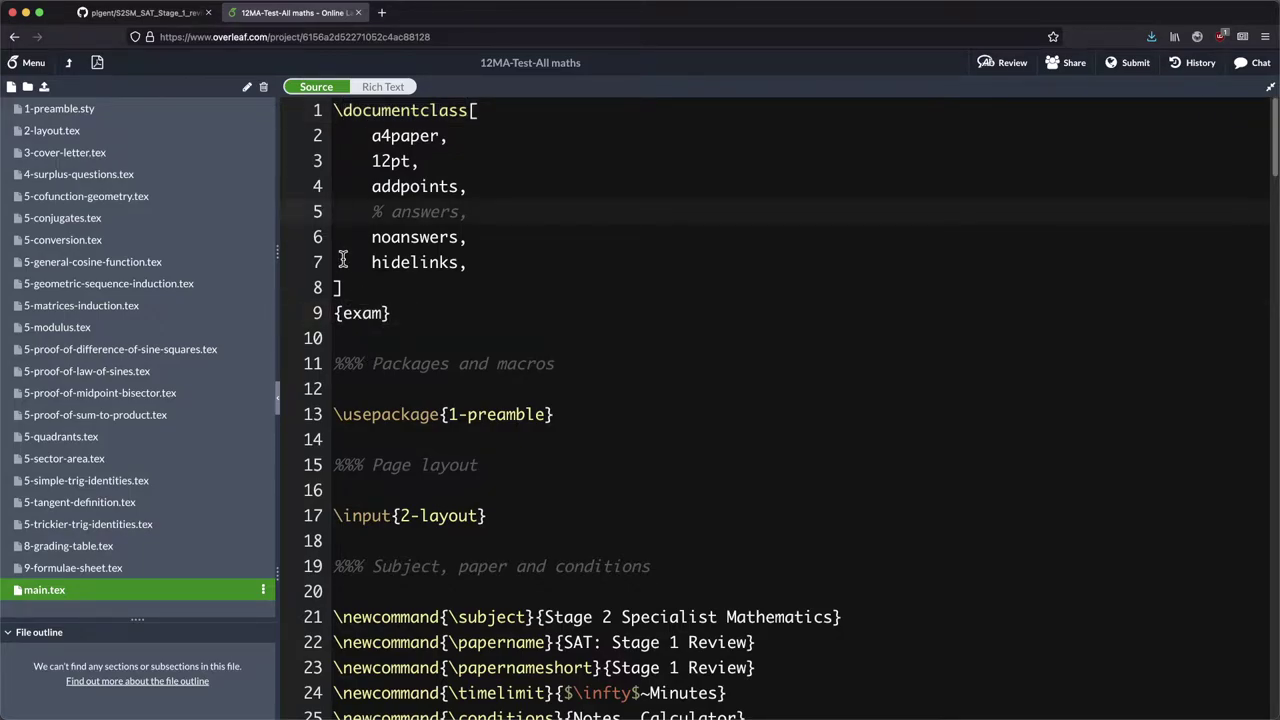
pyautogui.press('super+slash')
pyautogui.press('Down')
pyautogui.press('super+slash')
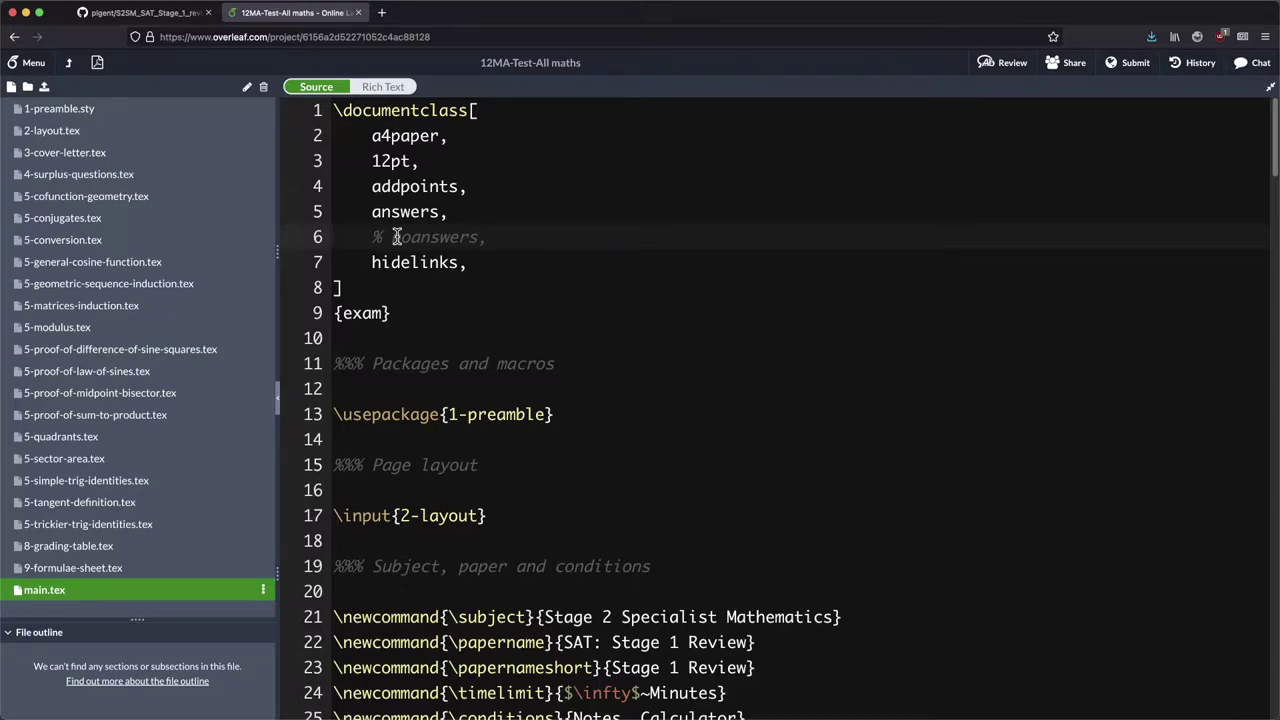
# View the keyboard shortcuts list from the project menu, then close it.
pyautogui.click(28, 62)
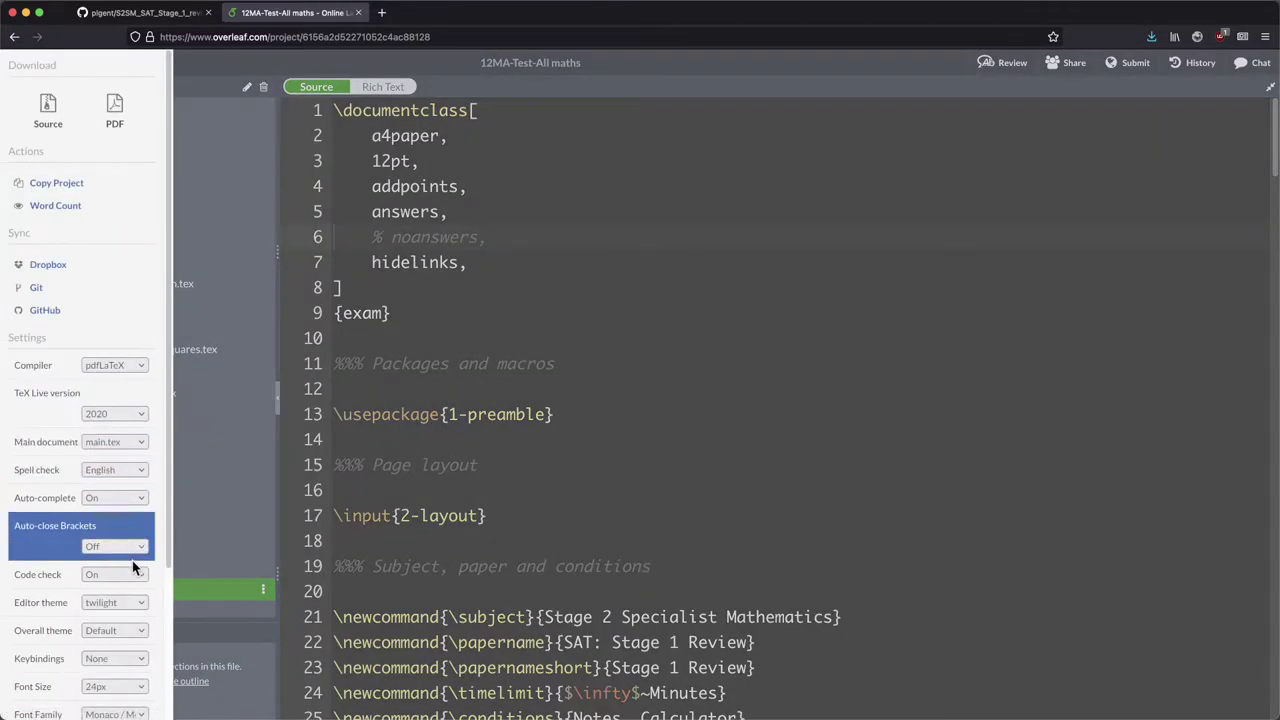
pyautogui.scroll(-3, 140, 600)
pyautogui.click(112, 652)
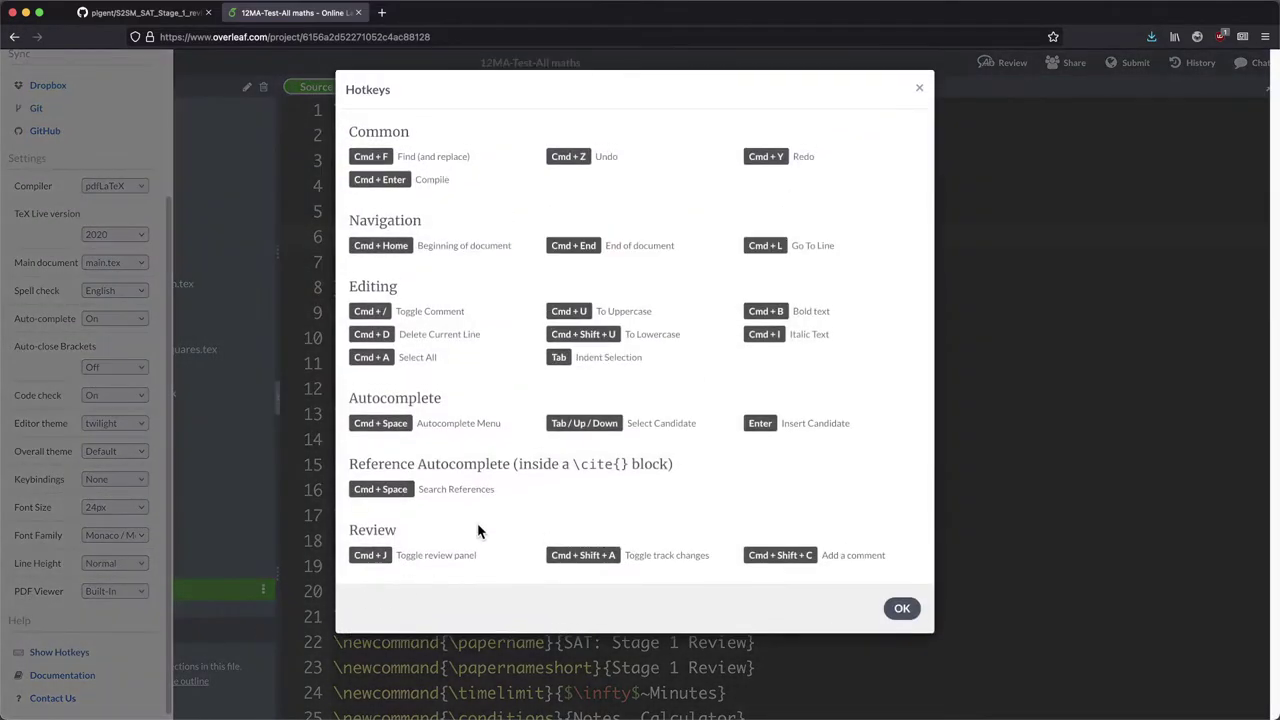
pyautogui.click(919, 88)
pyautogui.click(486, 304)
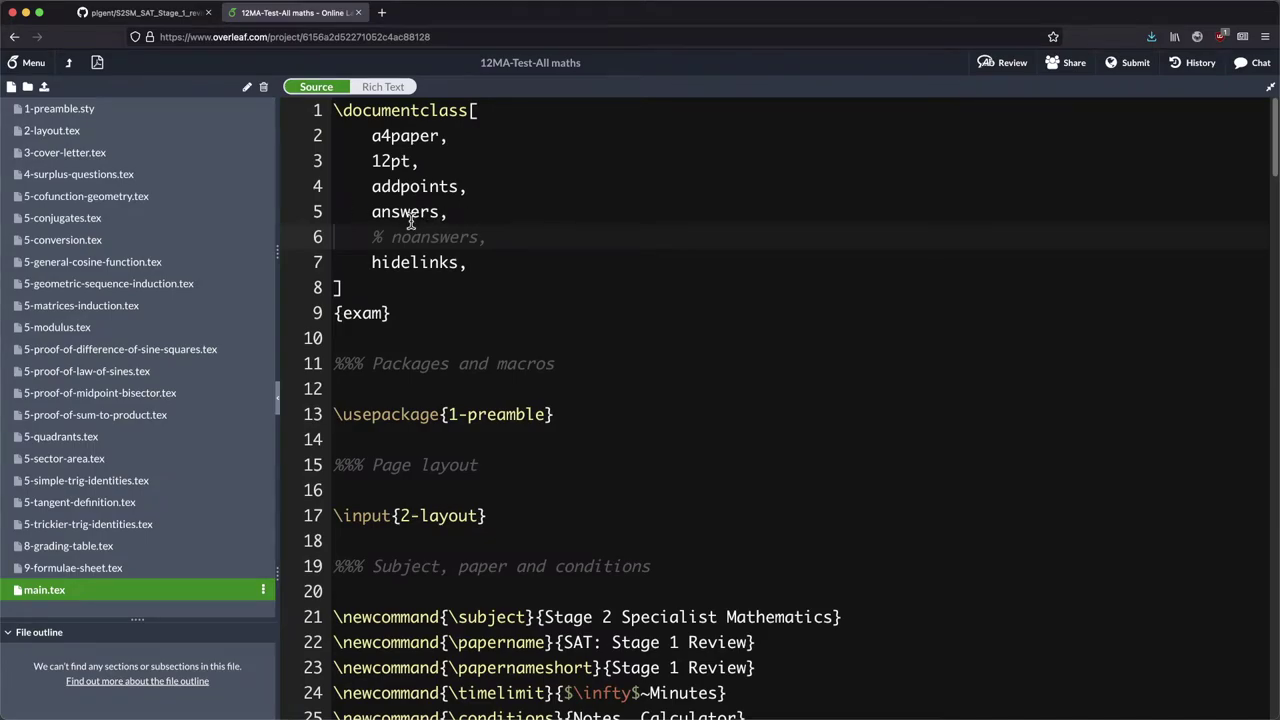
# Recompile the PDF with answers shown and scroll through the worked solutions.
pyautogui.click(103, 64)
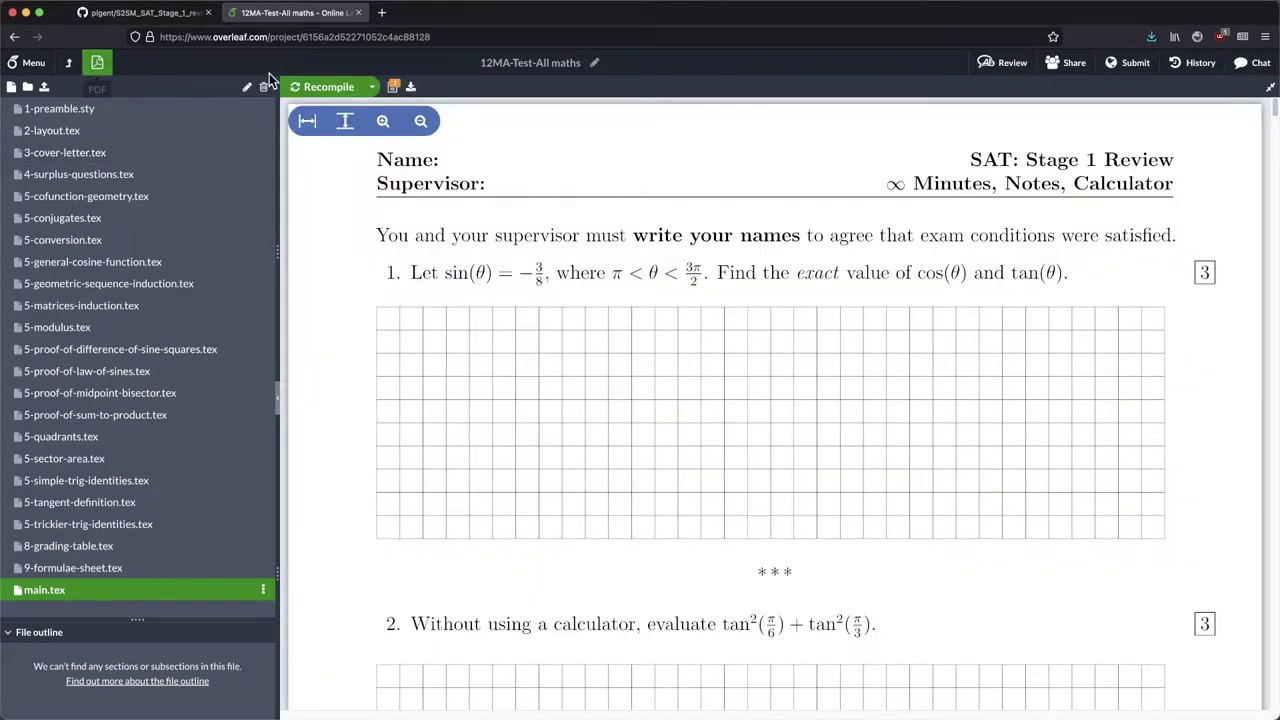
pyautogui.click(339, 87)
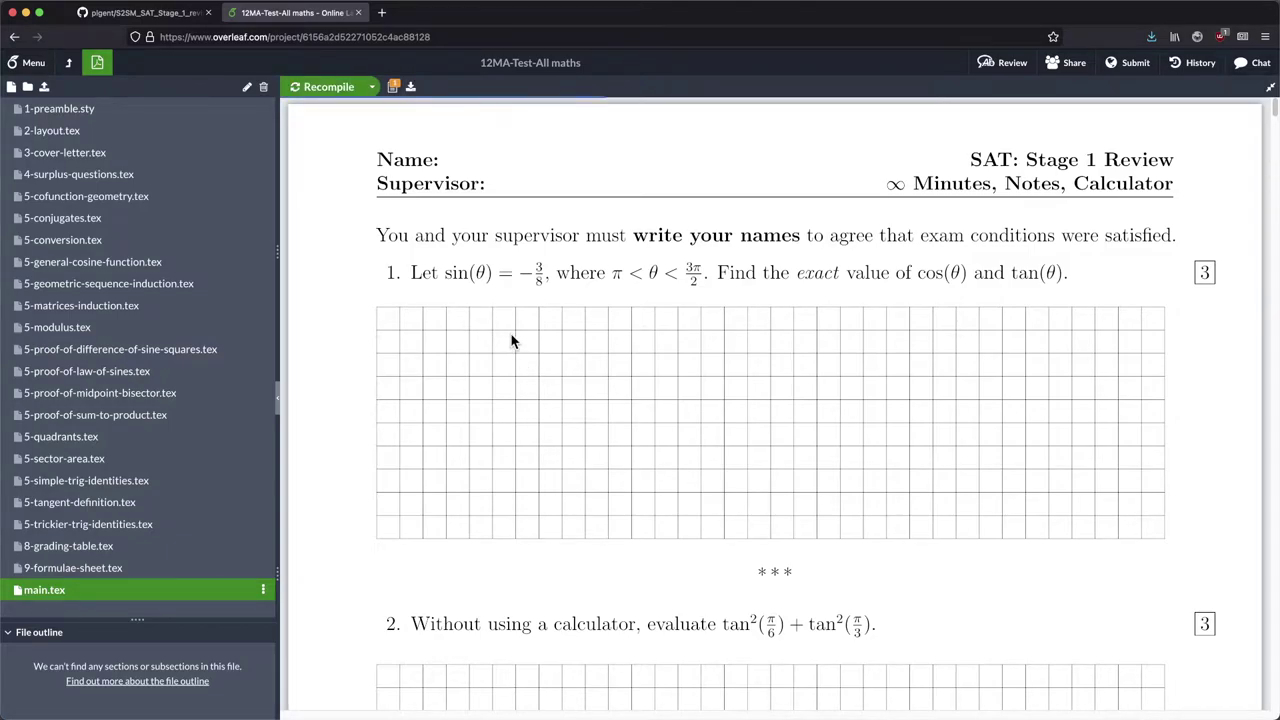
pyautogui.scroll(-10, 466, 420)
pyautogui.scroll(-10, 525, 469)
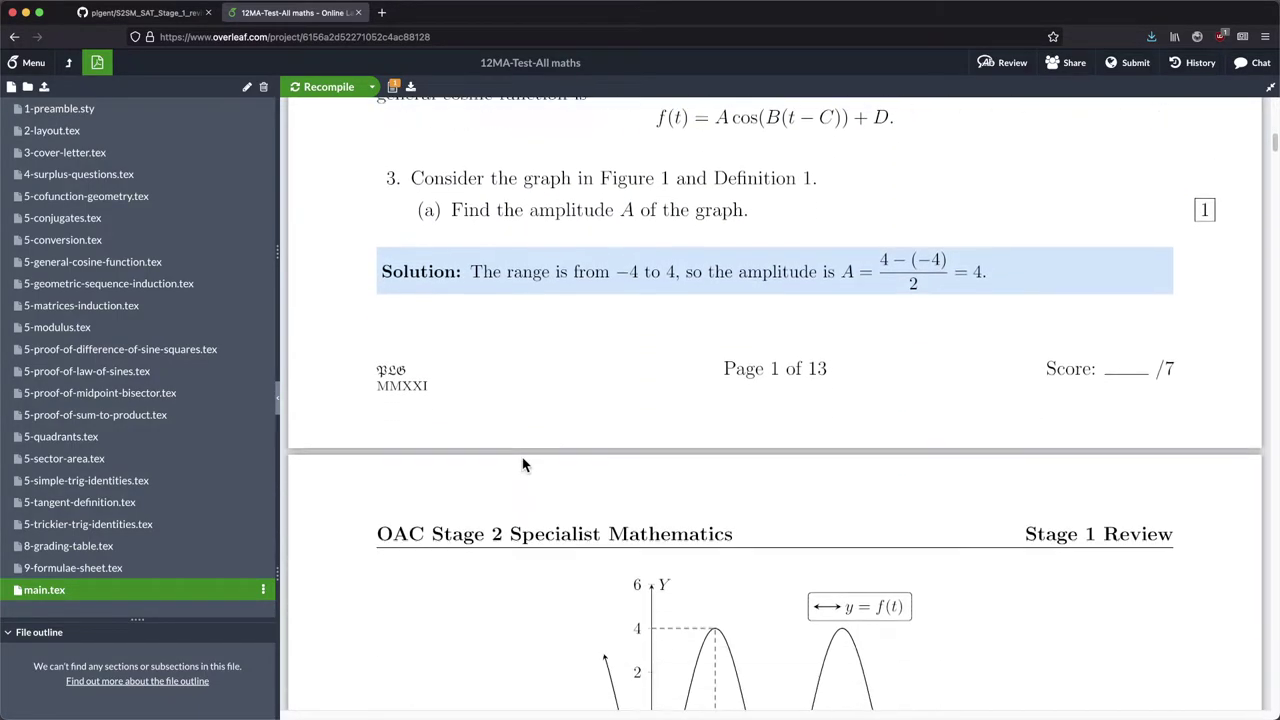
pyautogui.scroll(-10, 522, 464)
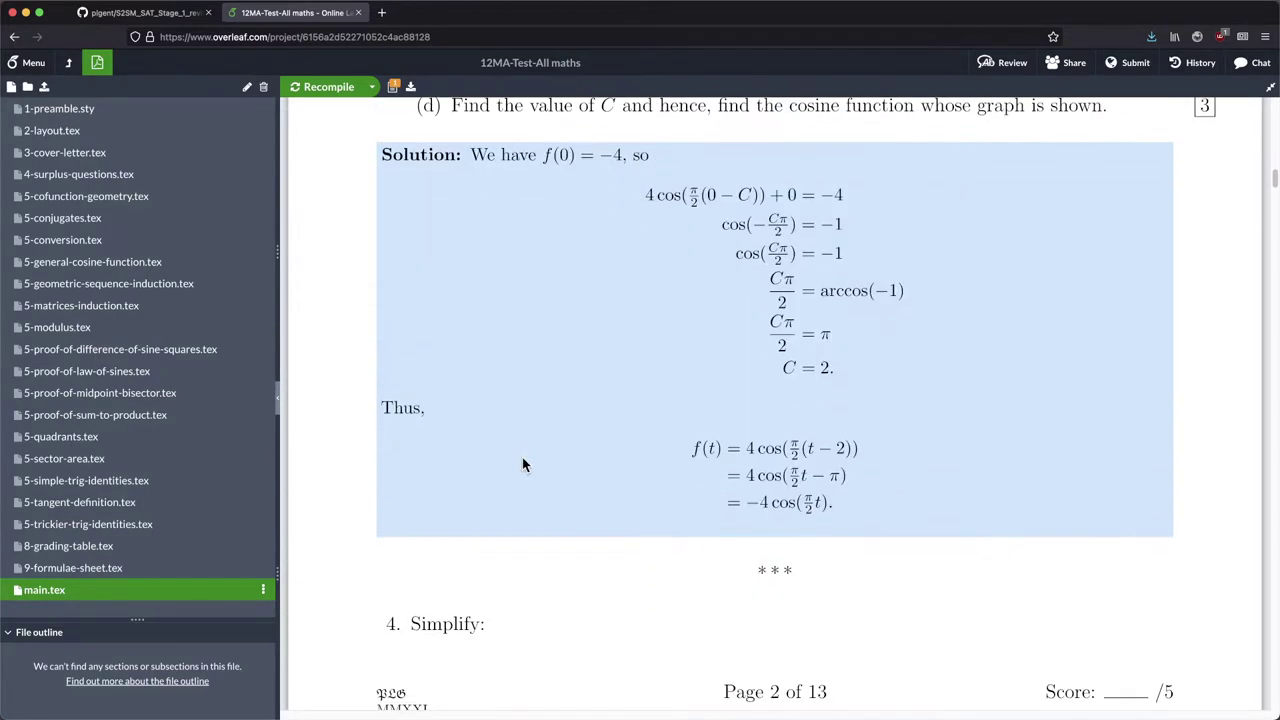
pyautogui.scroll(3, 521, 464)
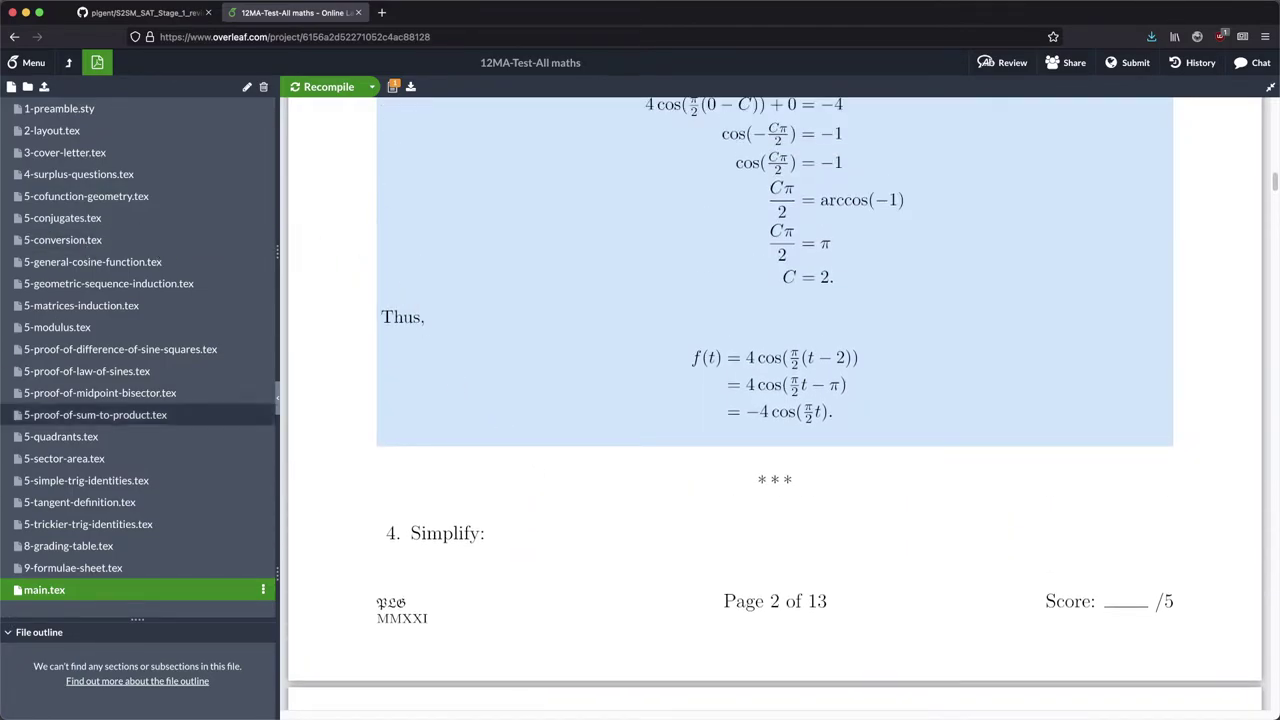
# In main.tex's class options, comment out 'answers,' and uncomment 'noanswers,' to hide solutions.
pyautogui.click(30, 590)
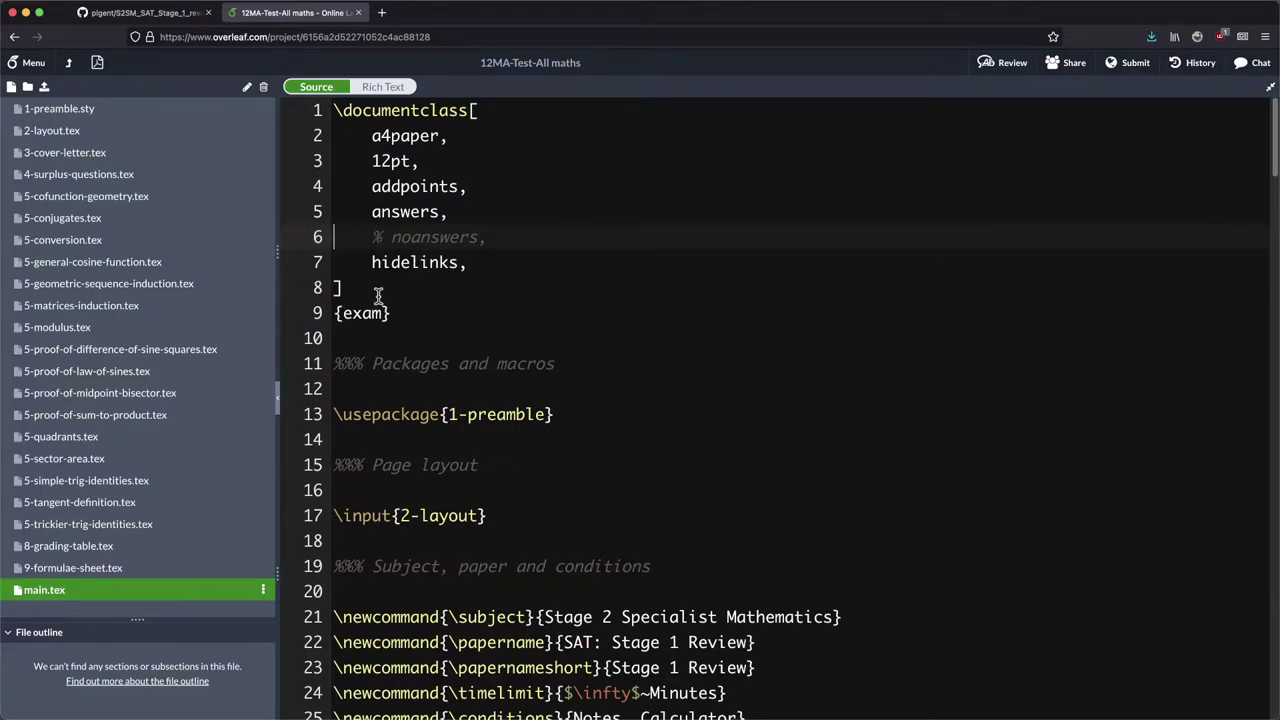
pyautogui.press('super+slash')
pyautogui.press('Up')
pyautogui.press('super+slash')
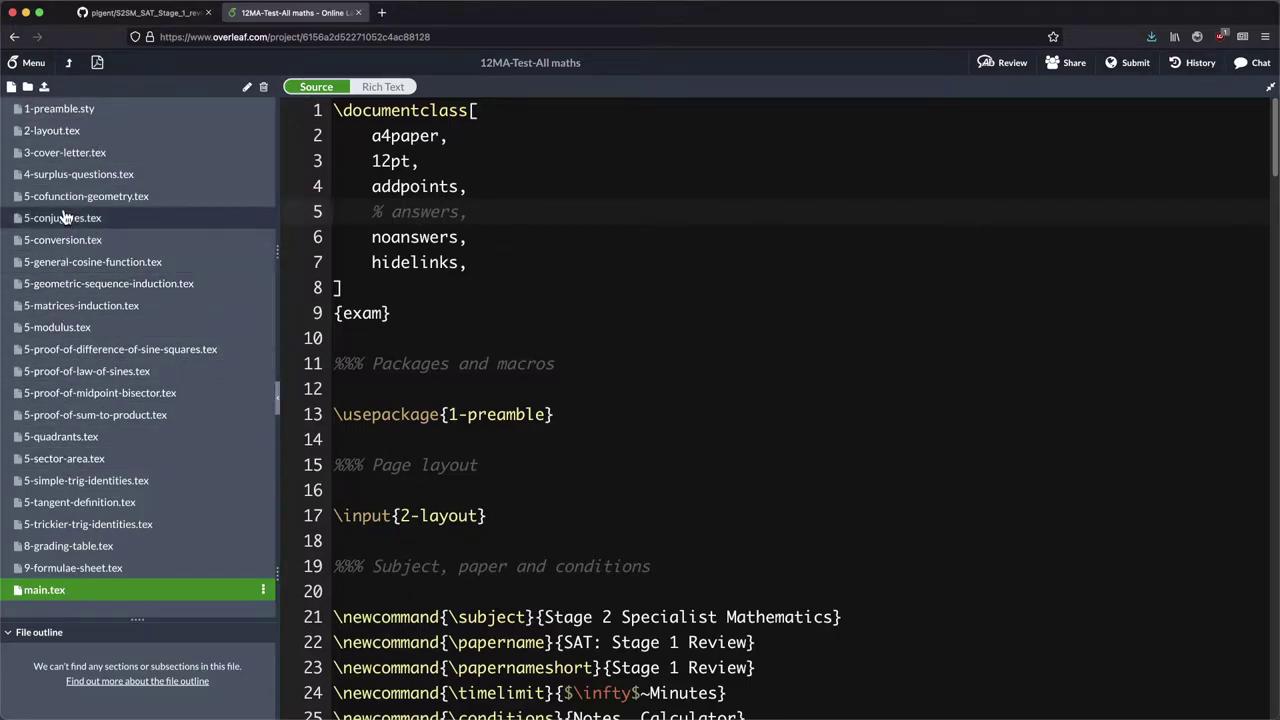
# Browse through 1-preamble.sty, then open 2-layout.tex.
pyautogui.click(60, 109)
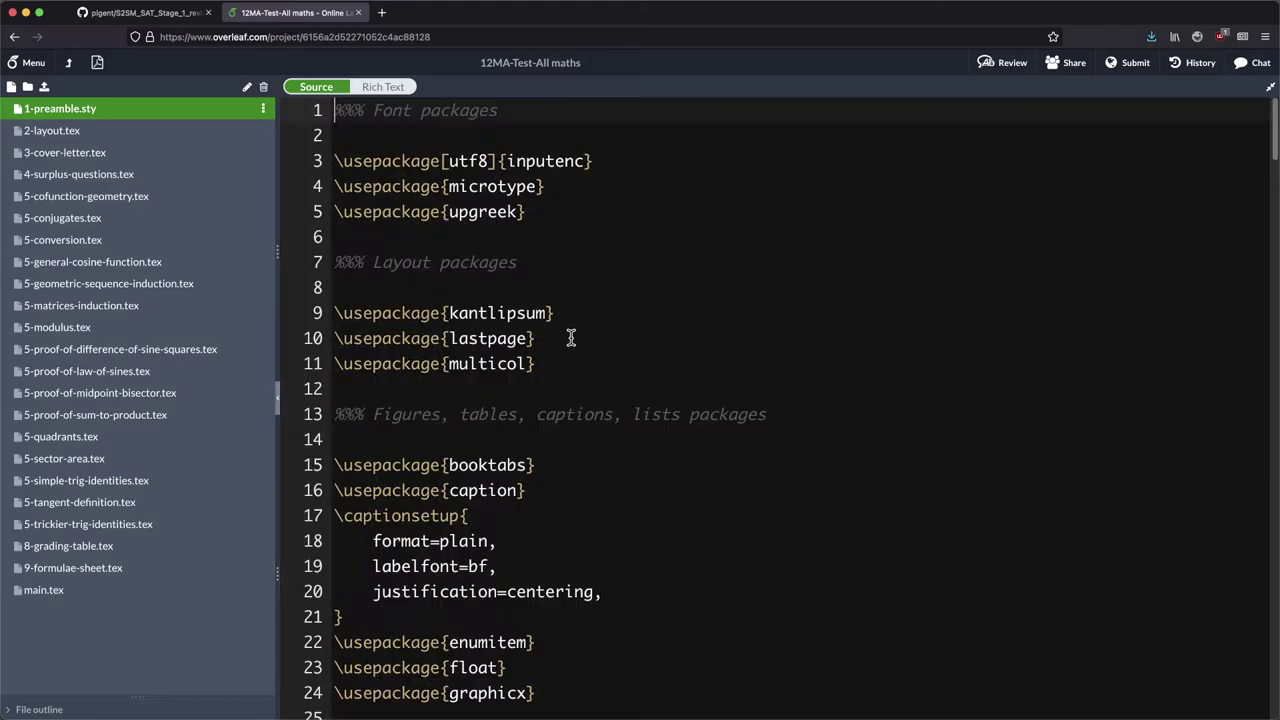
pyautogui.scroll(-20, 570, 338)
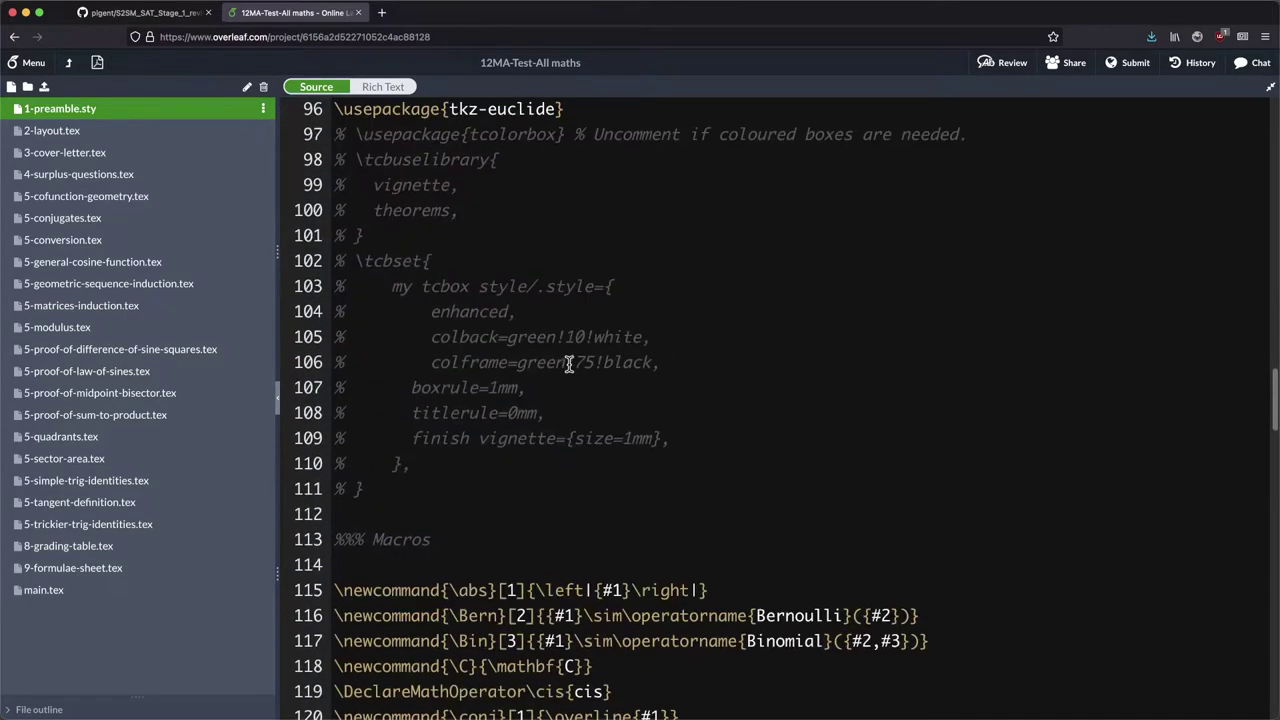
pyautogui.scroll(-15, 568, 365)
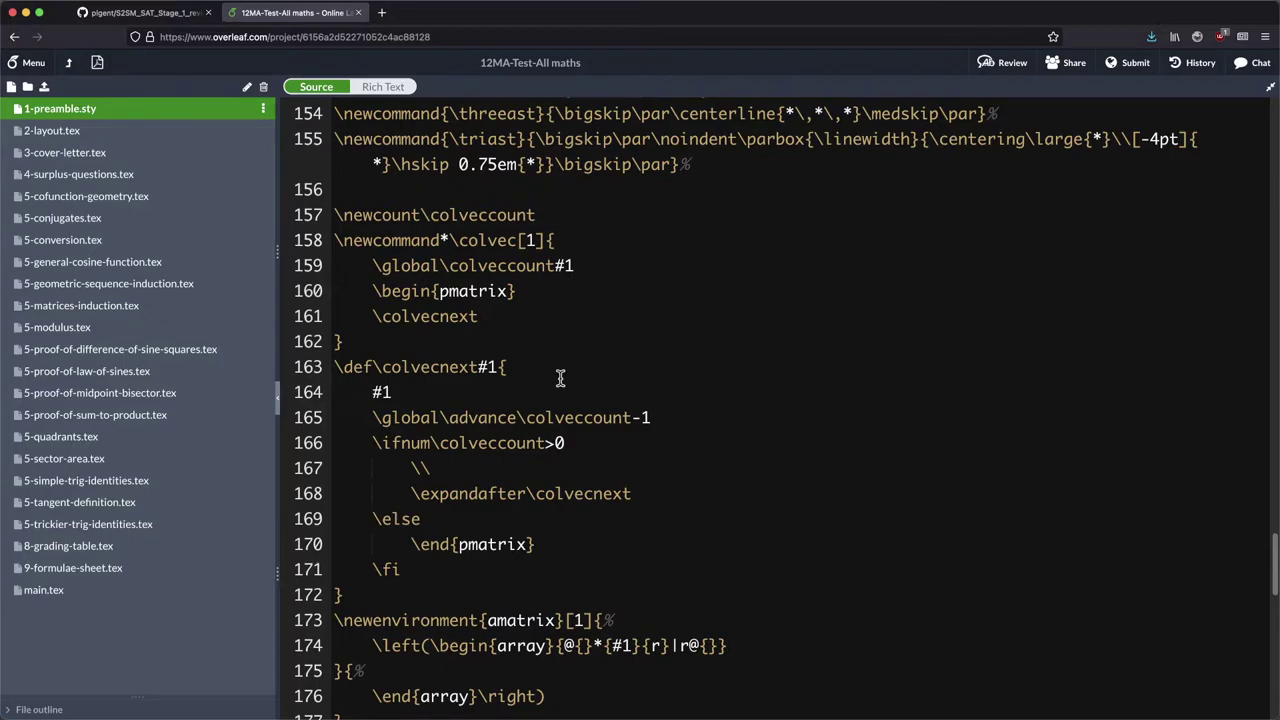
pyautogui.scroll(-12, 561, 376)
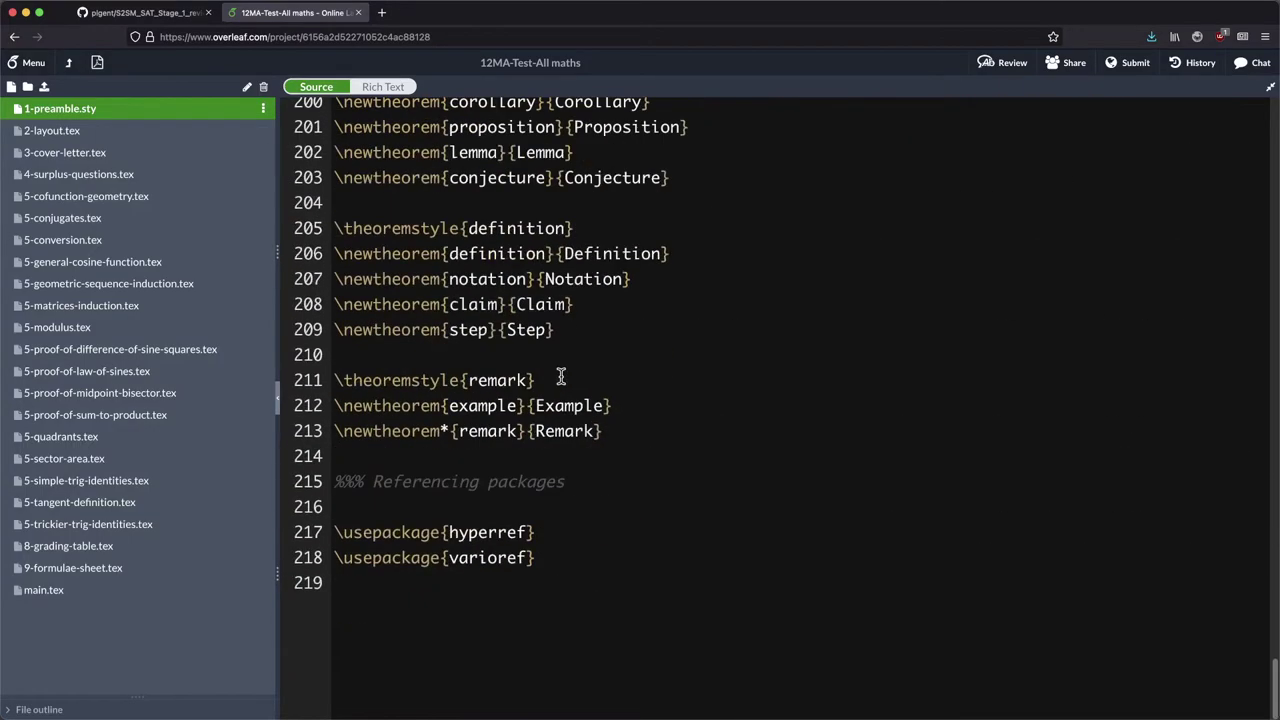
pyautogui.scroll(2, 534, 365)
pyautogui.scroll(5, 534, 368)
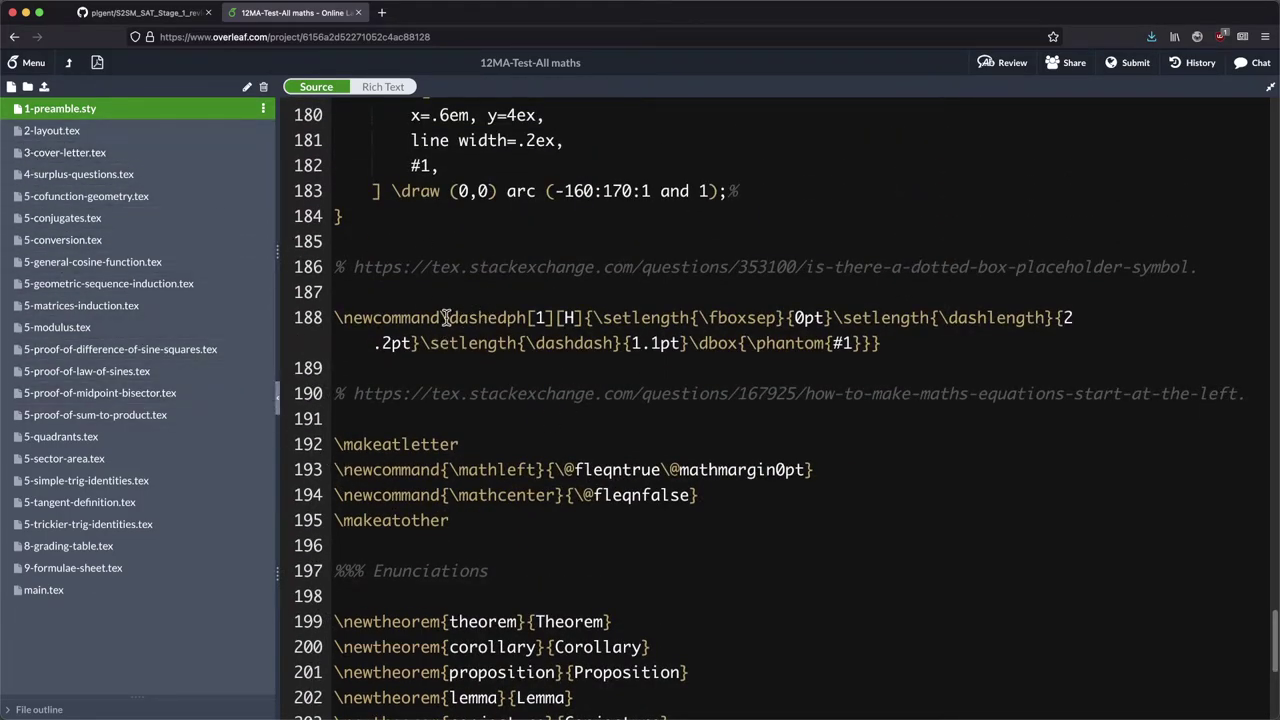
pyautogui.click(88, 132)
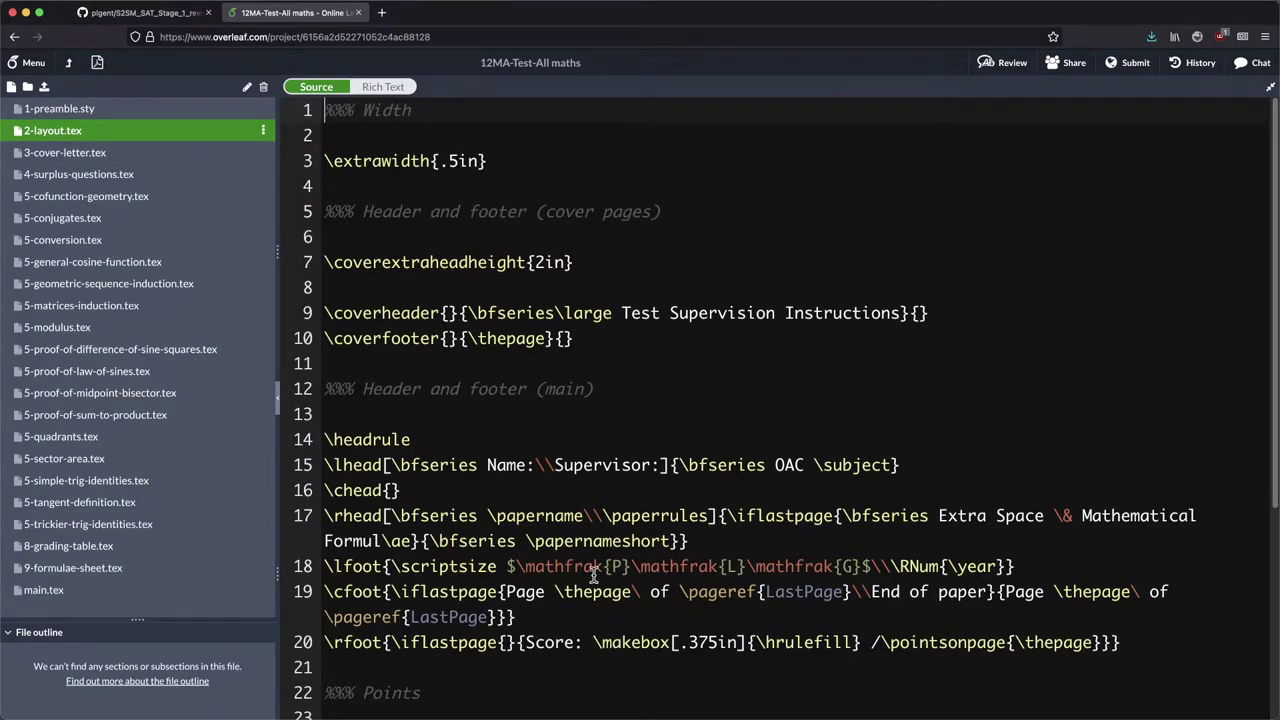
pyautogui.scroll(-5, 624, 626)
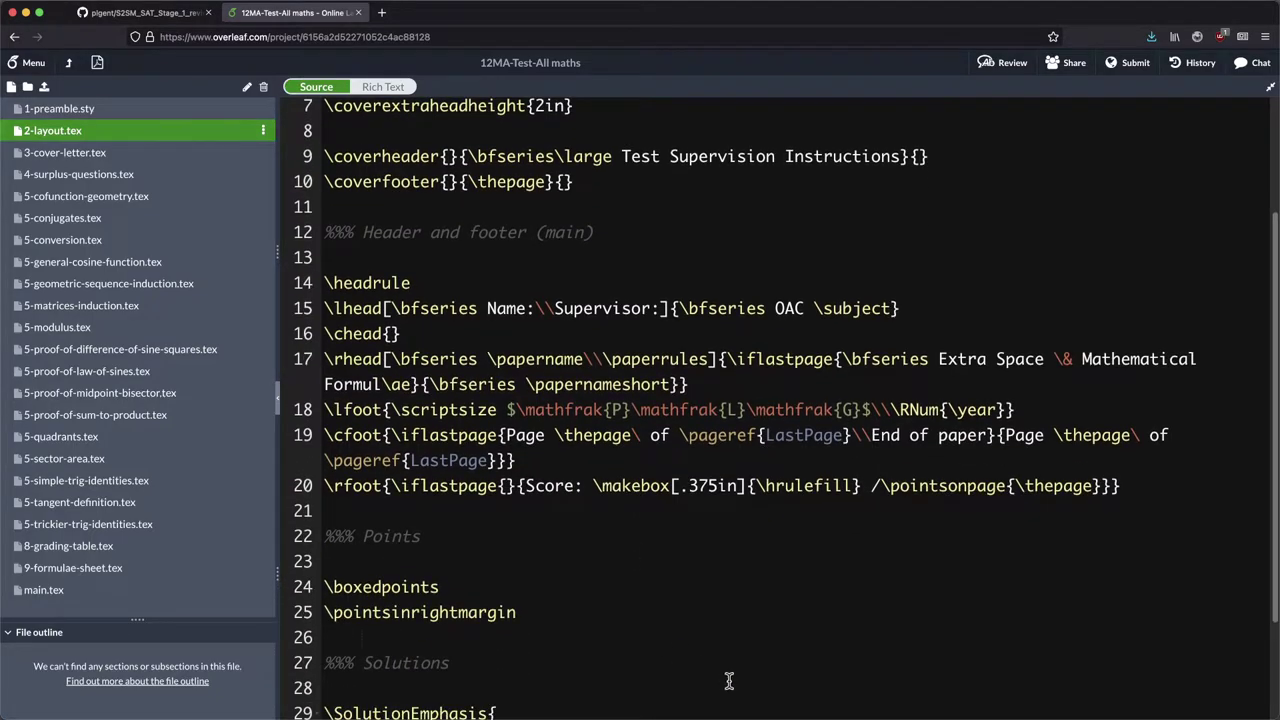
pyautogui.scroll(-5, 722, 677)
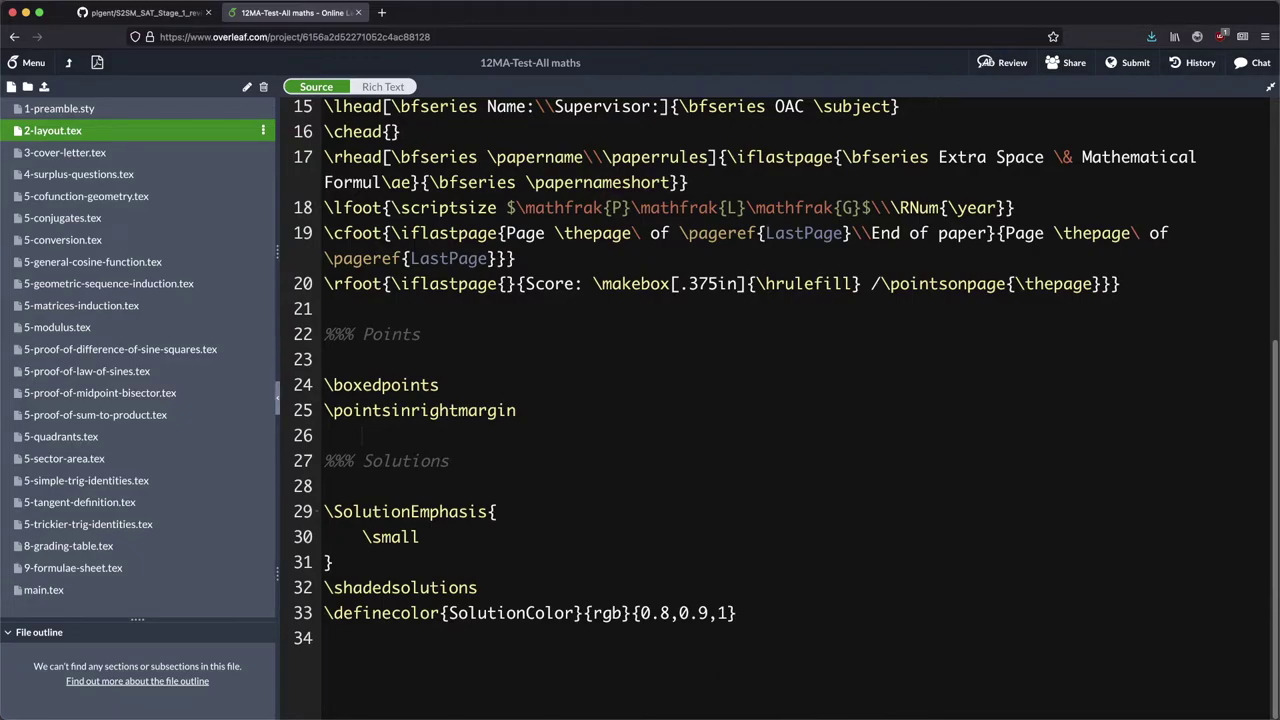
# Review 3-cover-letter.tex, then uncomment \input{3-cover-letter} in main.tex.
pyautogui.click(92, 155)
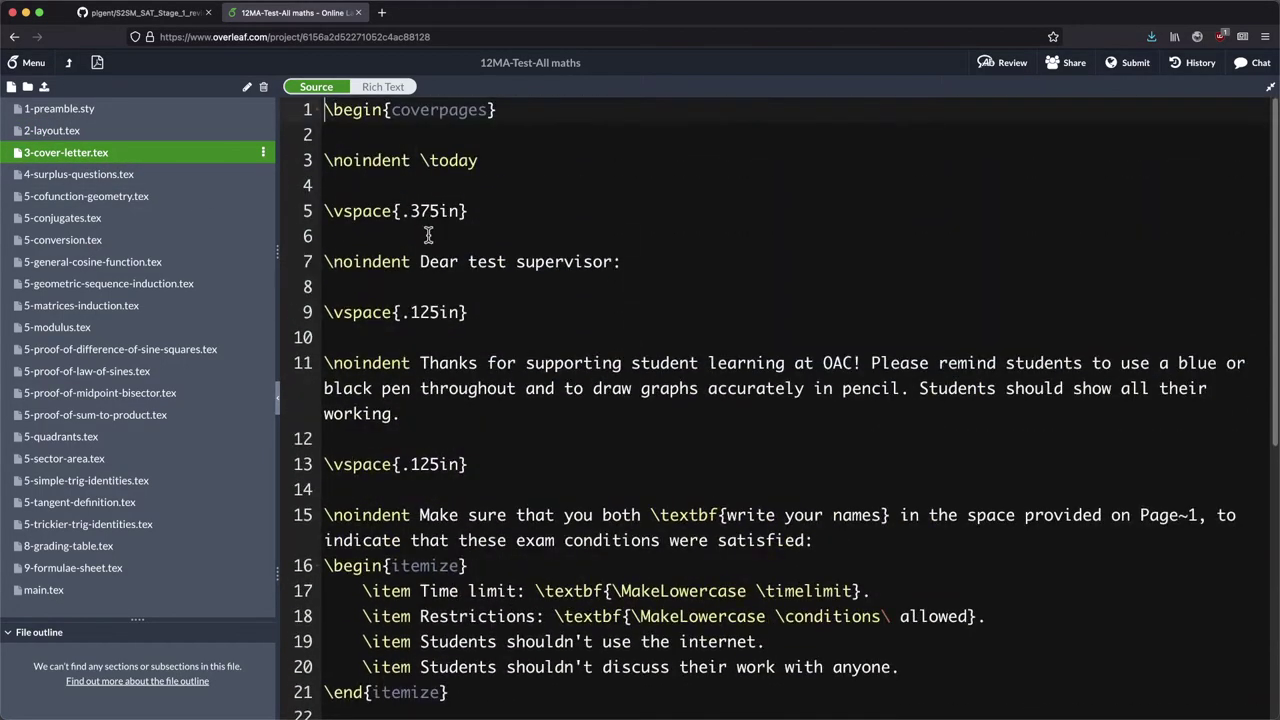
pyautogui.scroll(-10, 409, 480)
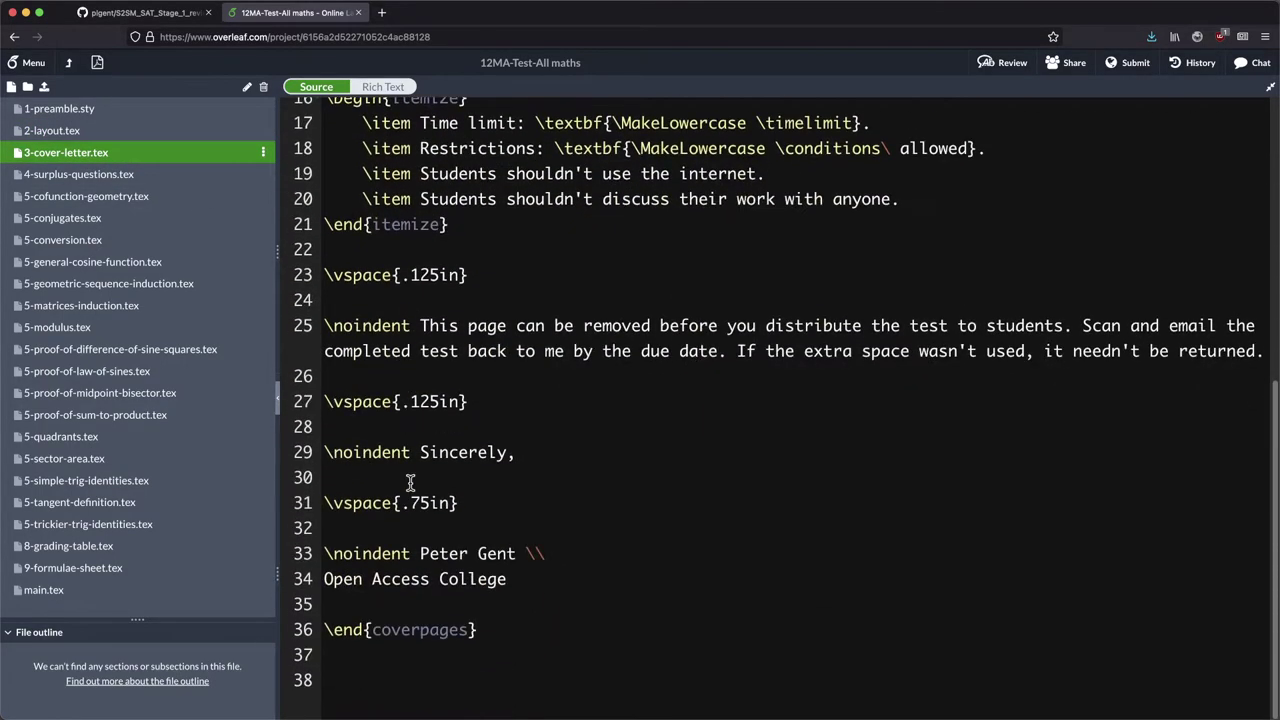
pyautogui.scroll(-2, 409, 483)
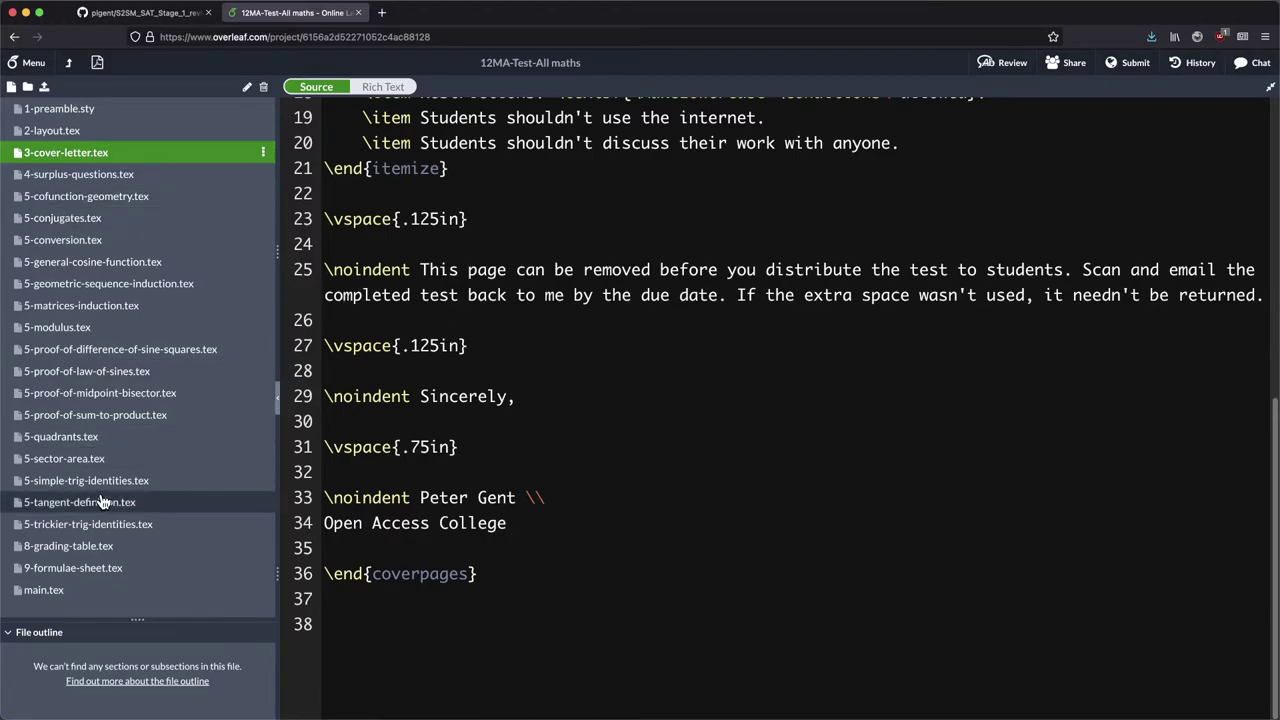
pyautogui.click(112, 590)
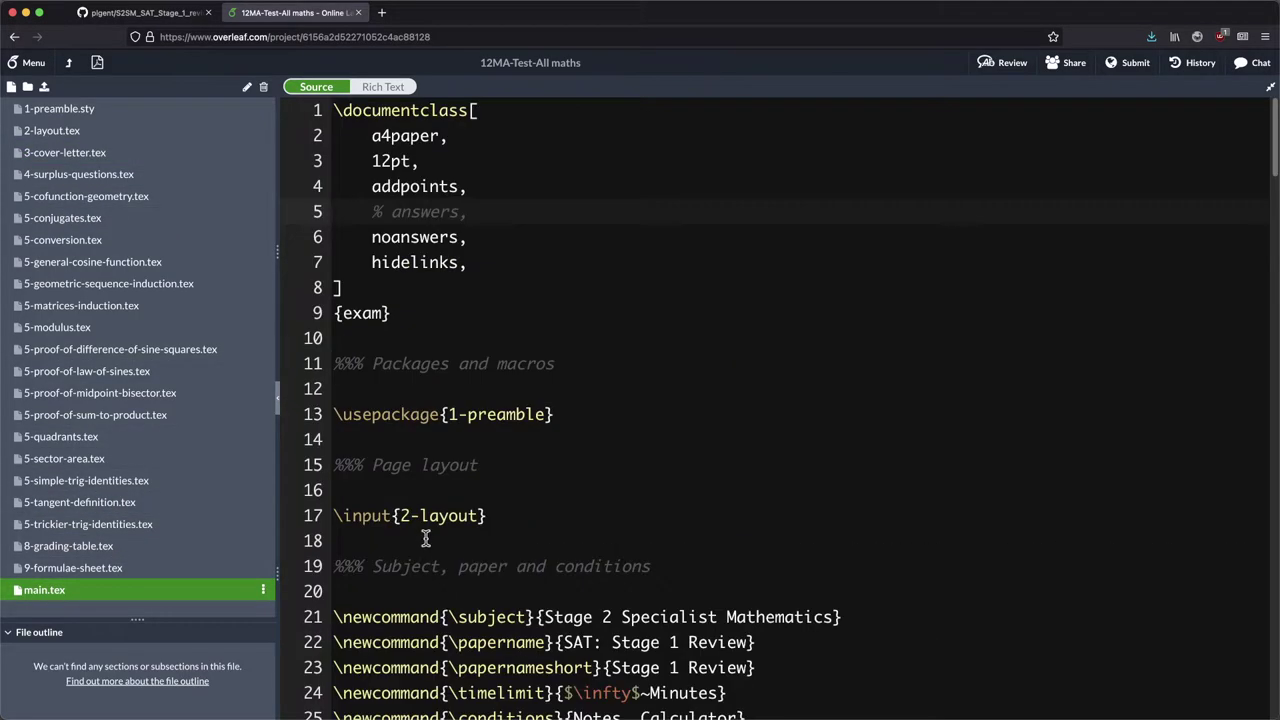
pyautogui.scroll(-7, 425, 540)
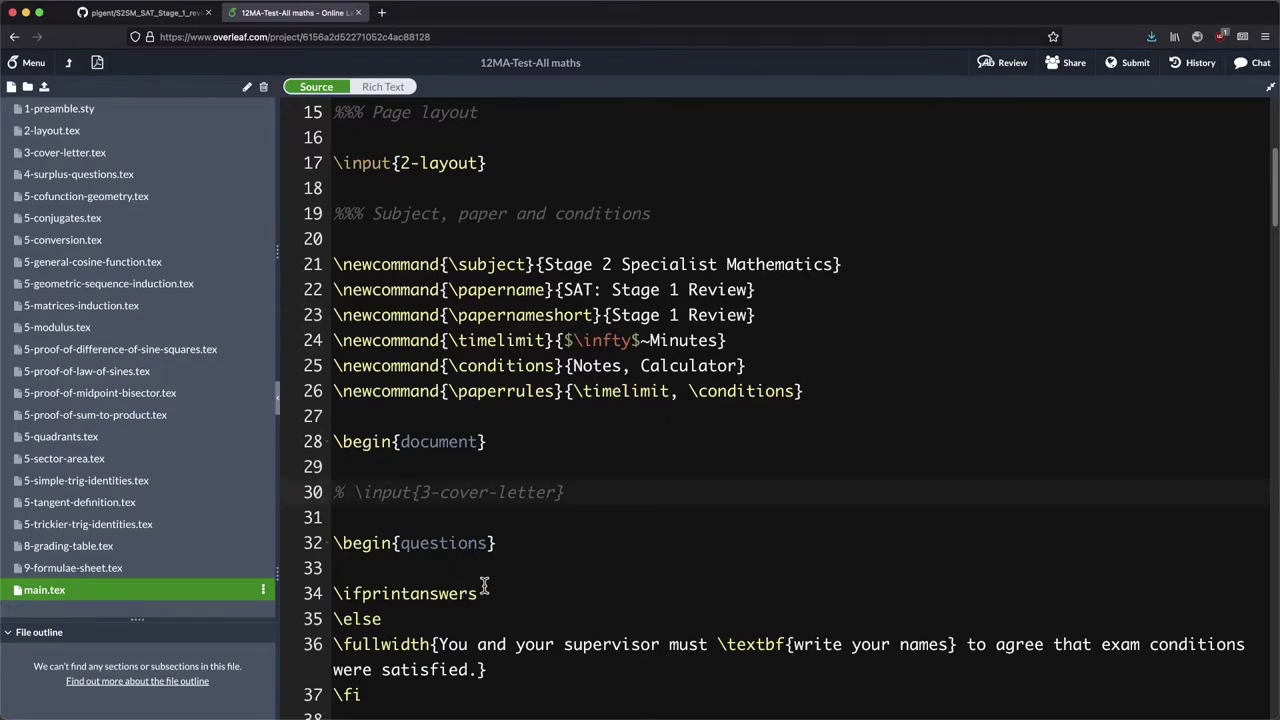
pyautogui.press('super+slash')
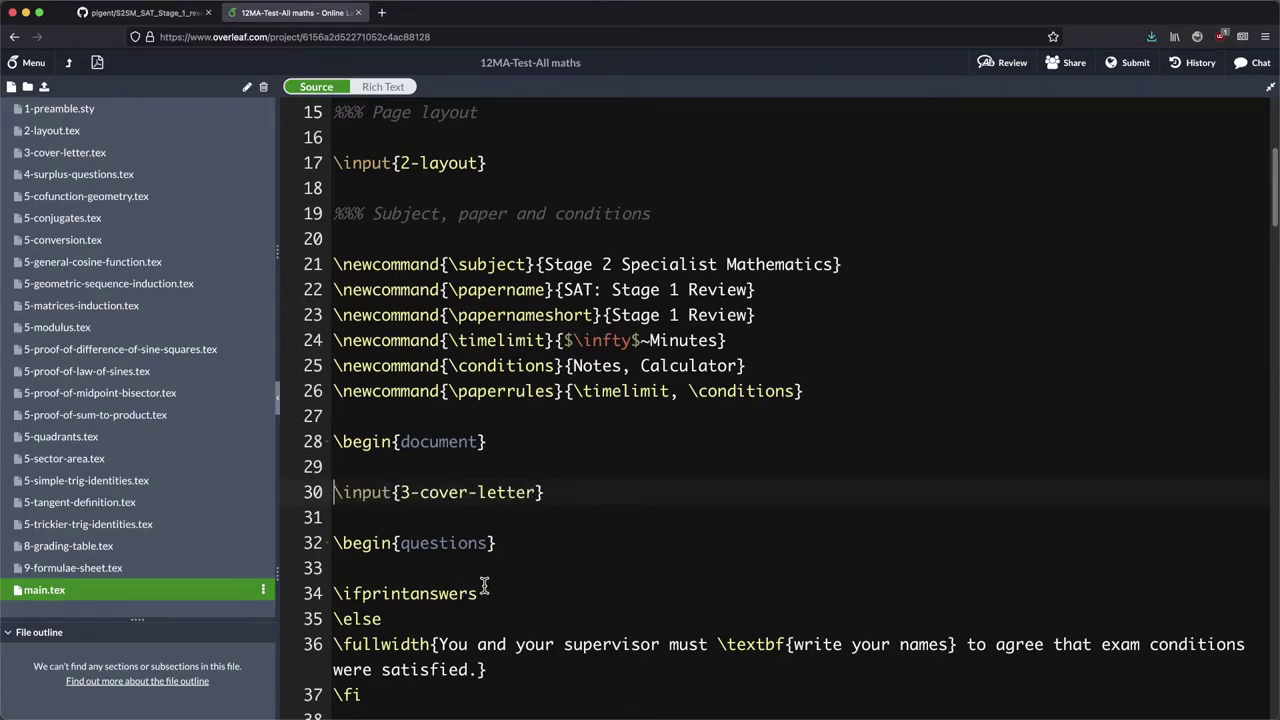
# Recompile so the PDF opens with the Test Supervision Instructions cover page.
pyautogui.click(97, 62)
pyautogui.click(333, 87)
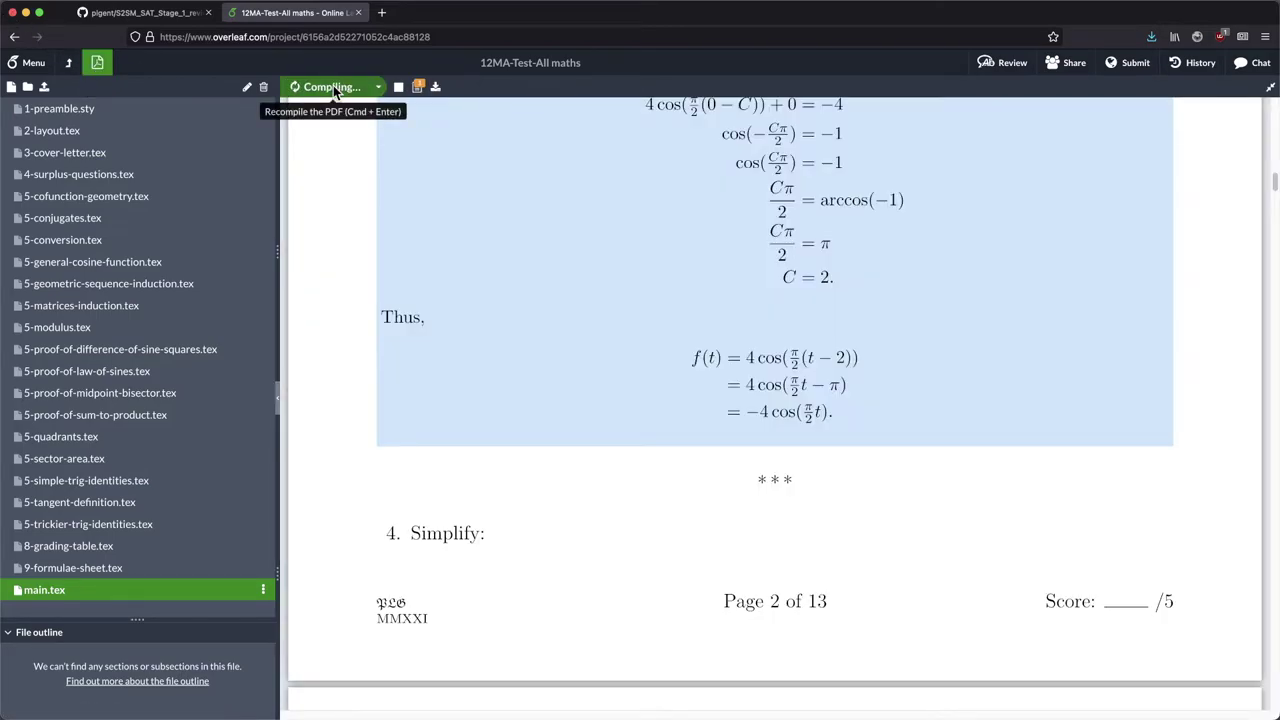
pyautogui.scroll(10, 754, 535)
pyautogui.scroll(10, 754, 535)
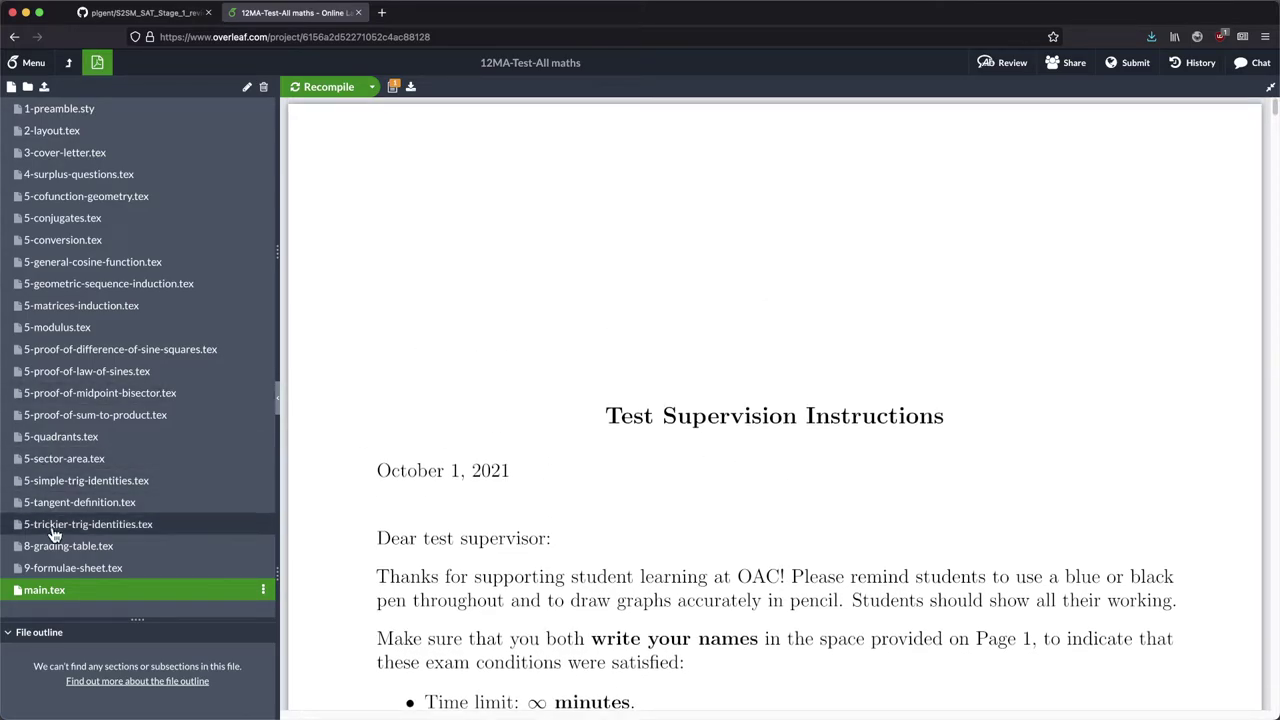
# Comment out \input{3-cover-letter} again with '%' and look over the preamble lines.
pyautogui.click(62, 589)
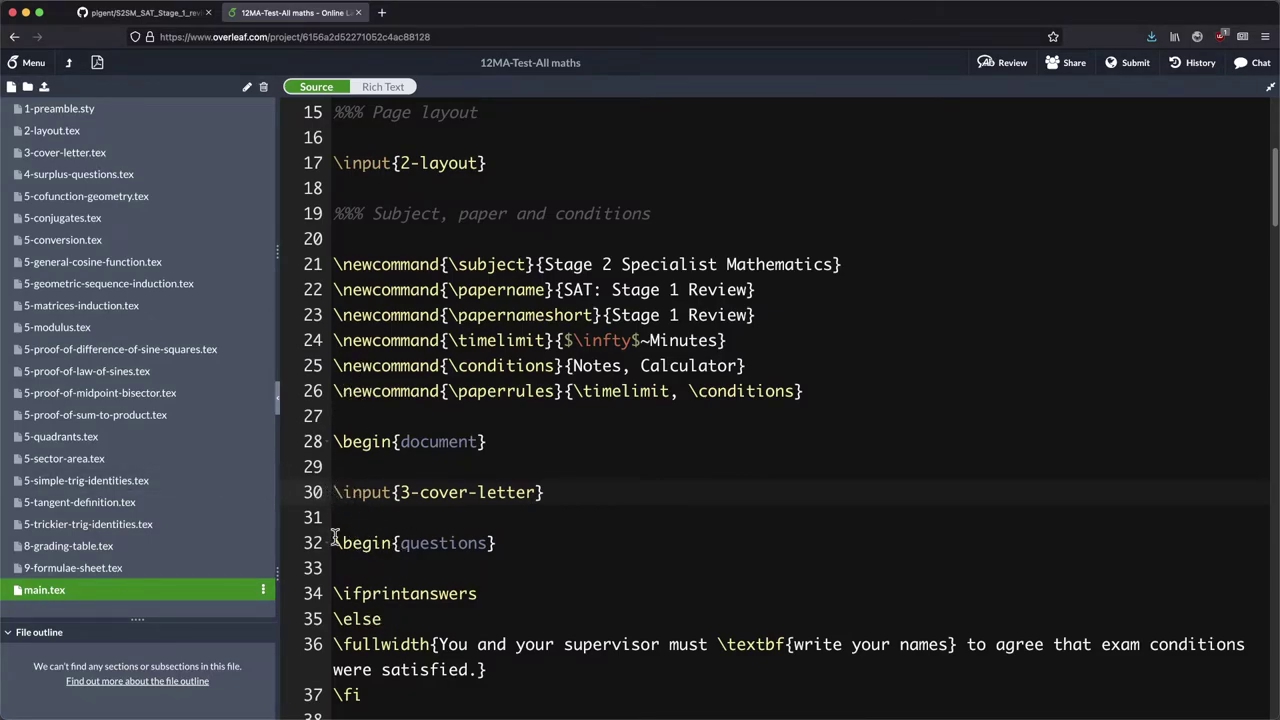
pyautogui.write('%')
pyautogui.scroll(5, 409, 409)
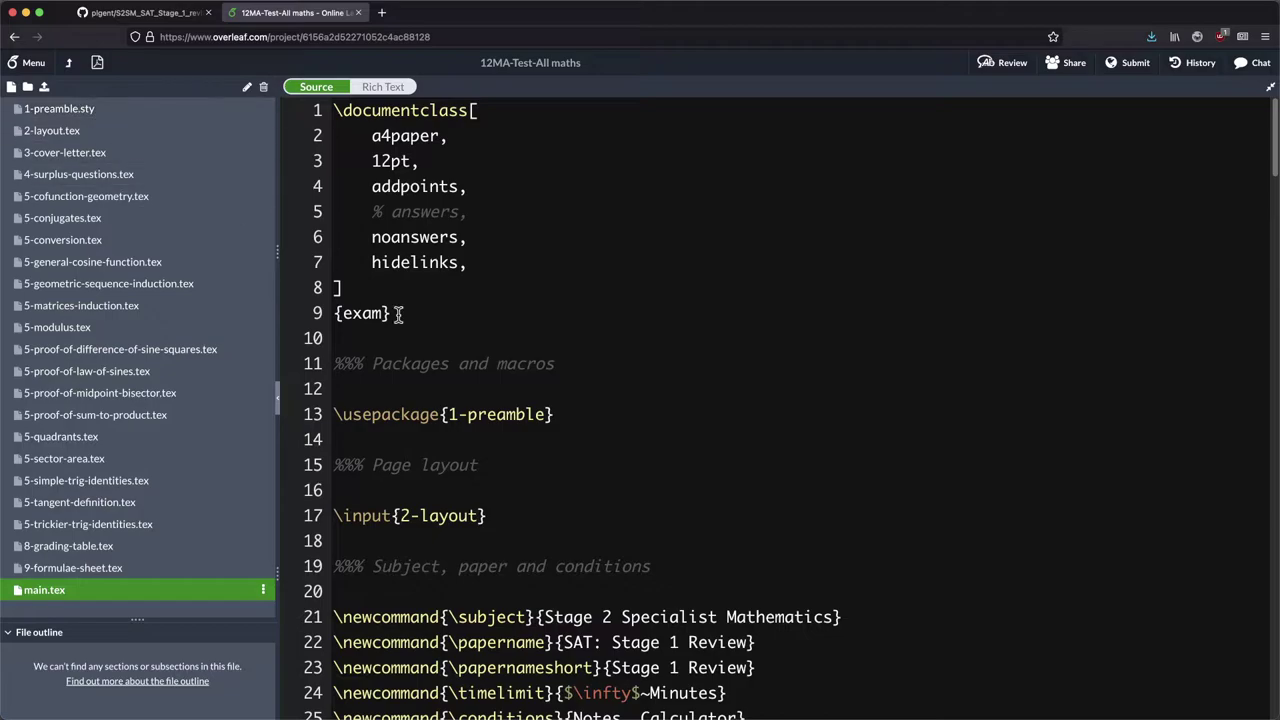
pyautogui.moveTo(560, 414); pyautogui.dragTo(304, 414)
pyautogui.click(523, 480)
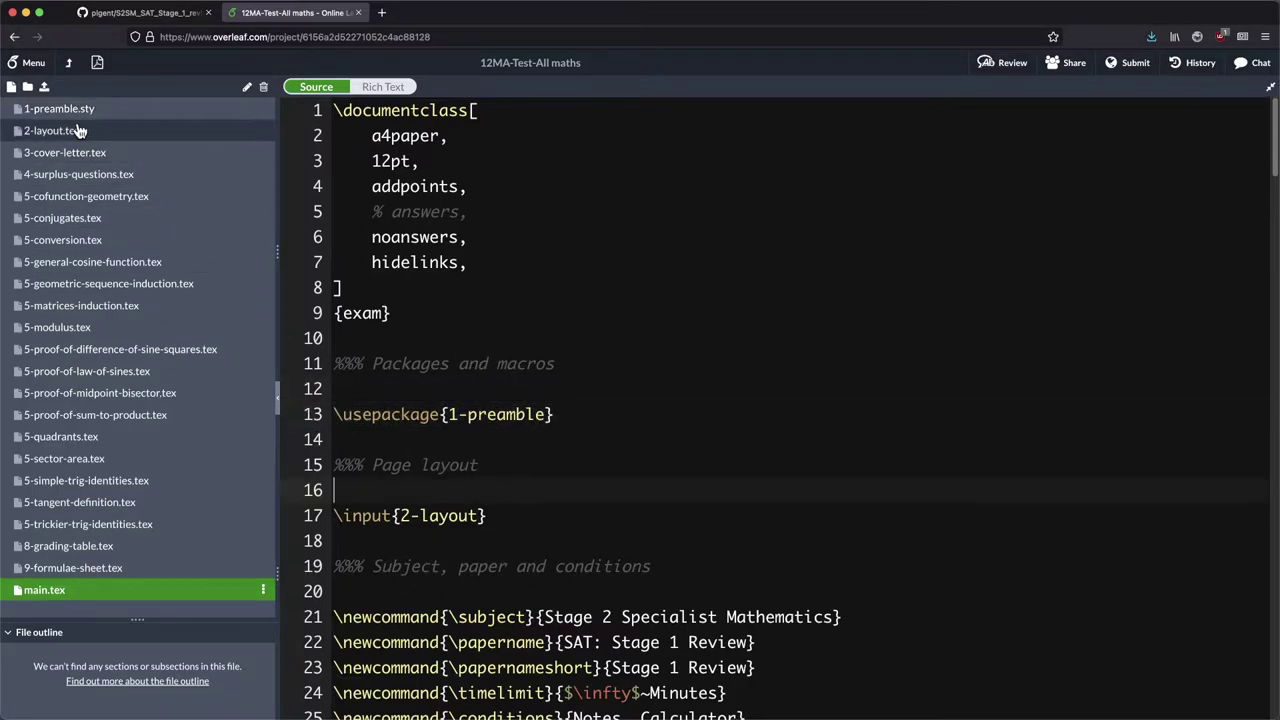
pyautogui.moveTo(506, 516); pyautogui.dragTo(341, 500)
pyautogui.scroll(-1, 341, 500)
pyautogui.scroll(-3, 341, 500)
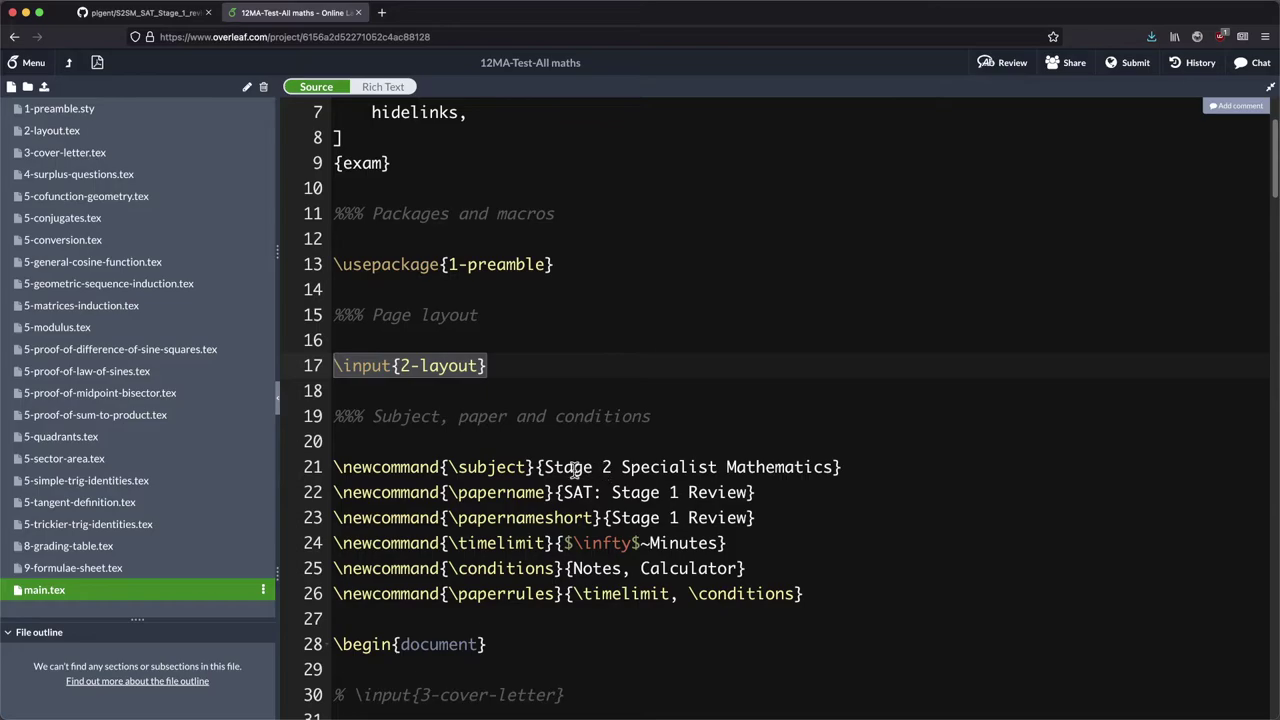
# Replace the \subject text 'Stage 2 Specialist Mathematics' with 'Year 12 Mathematics' on line 21.
pyautogui.click(542, 467)
pyautogui.hotkey('alt', 'shift', 'Right')
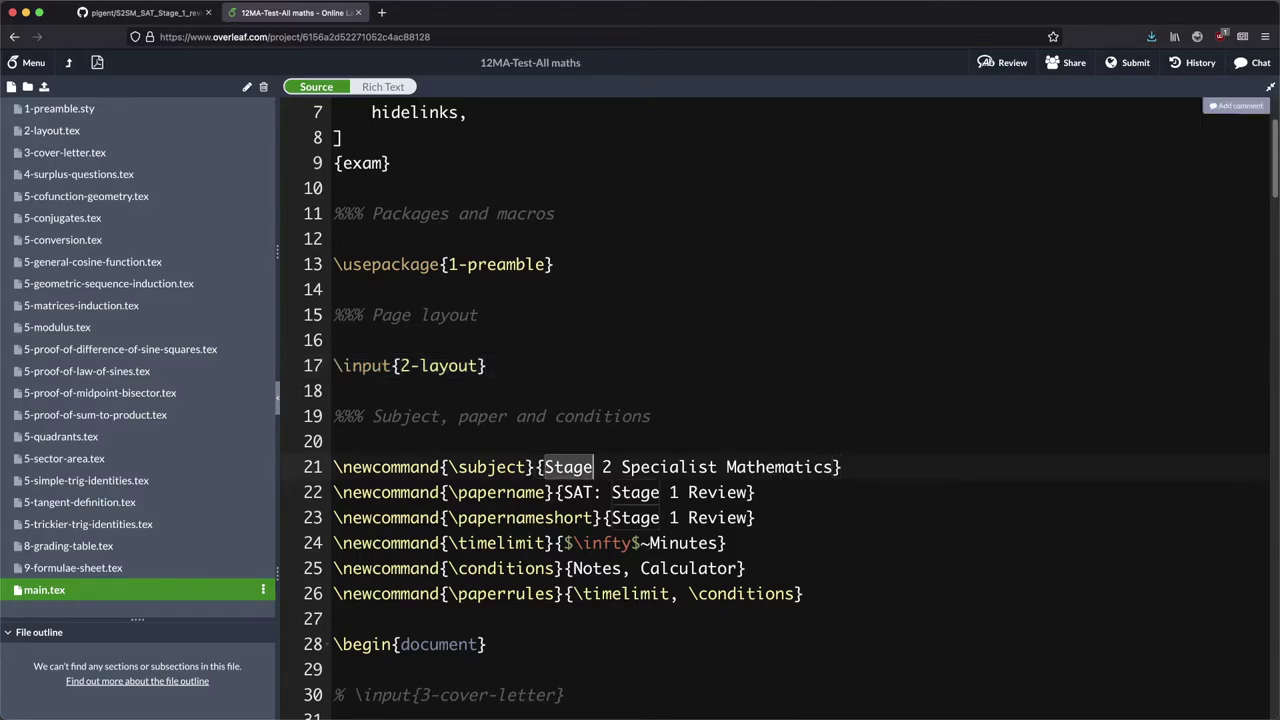
pyautogui.hotkey('shift', 'Right')
pyautogui.hotkey('shift', 'Right')
pyautogui.hotkey('alt', 'shift', 'Right')
pyautogui.hotkey('alt', 'shift', 'Right')
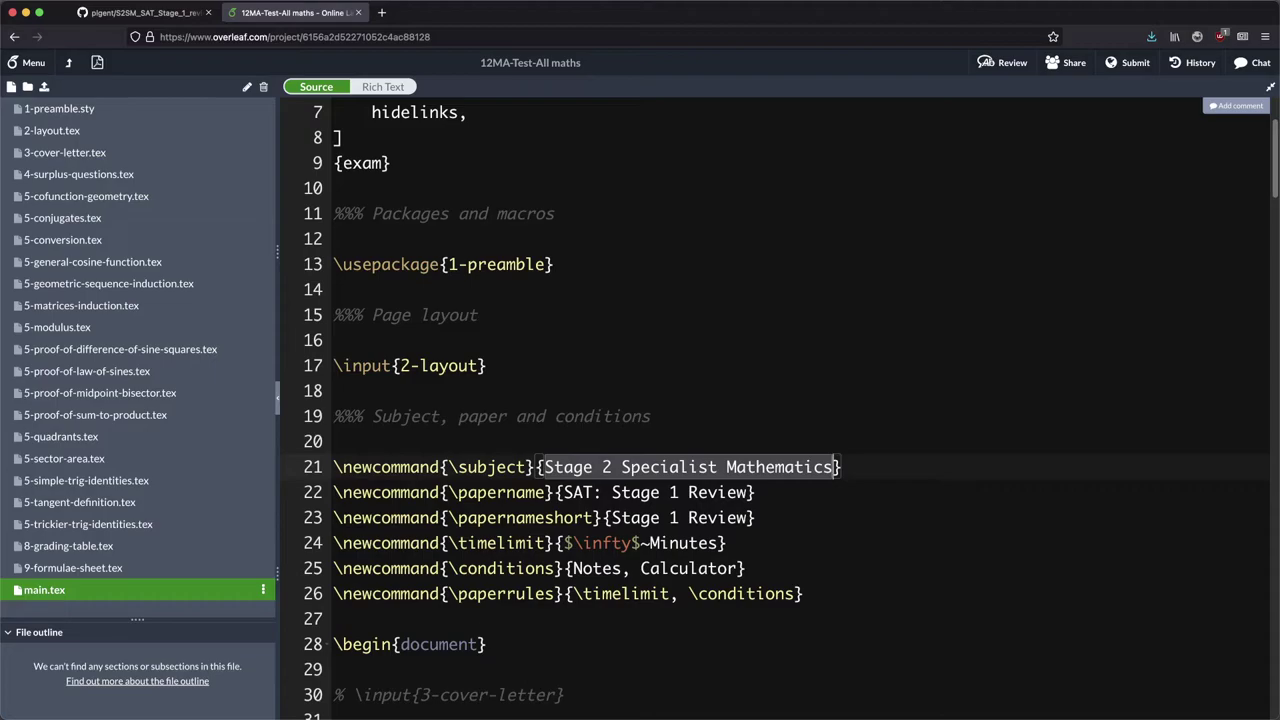
pyautogui.write('Year 12 ')
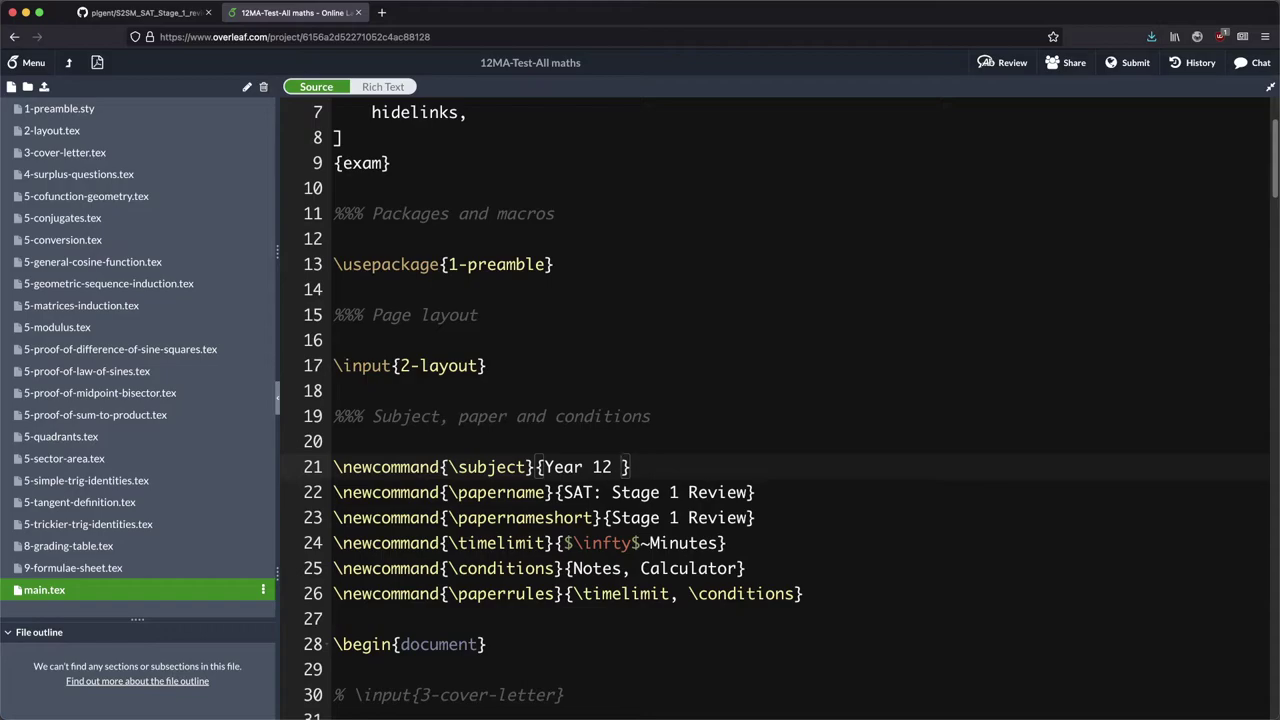
pyautogui.write('Mathemat')
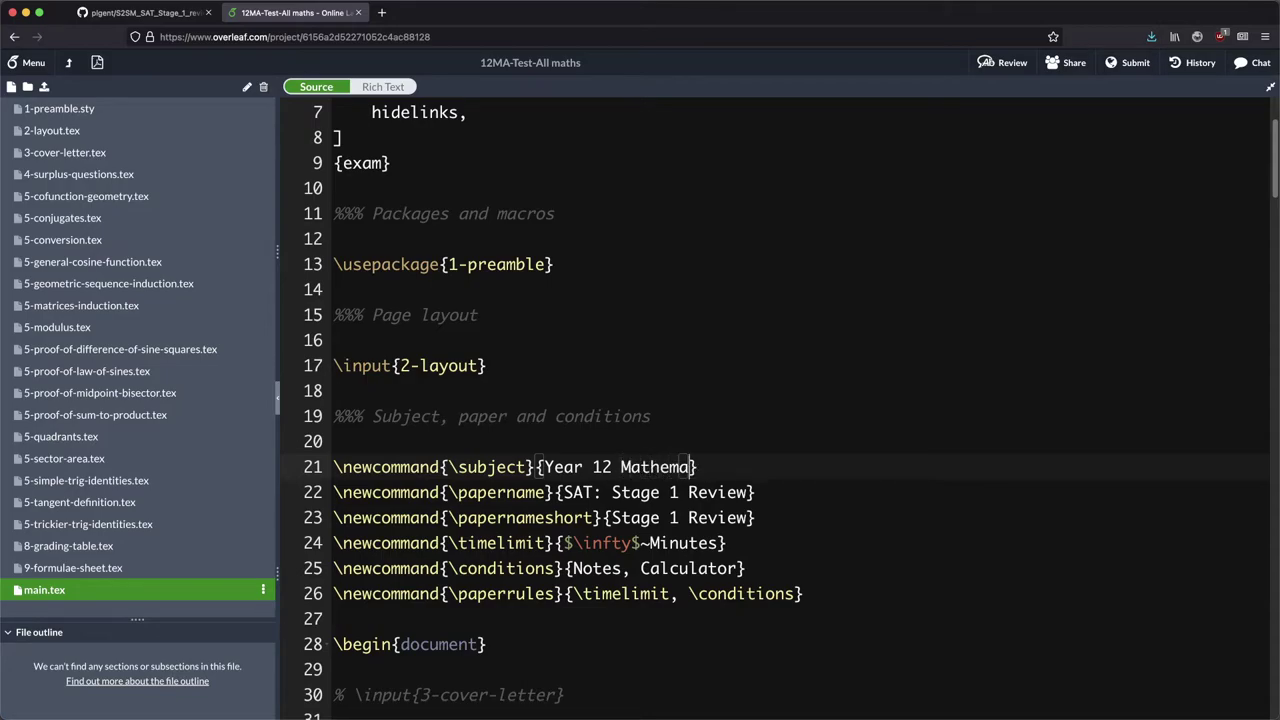
pyautogui.write('ics')
# Recompile the PDF and check that page 1 shows the 'OAC Year 12 Mathematics' header and Stage 1 Review questions.
pyautogui.click(97, 62)
pyautogui.click(326, 88)
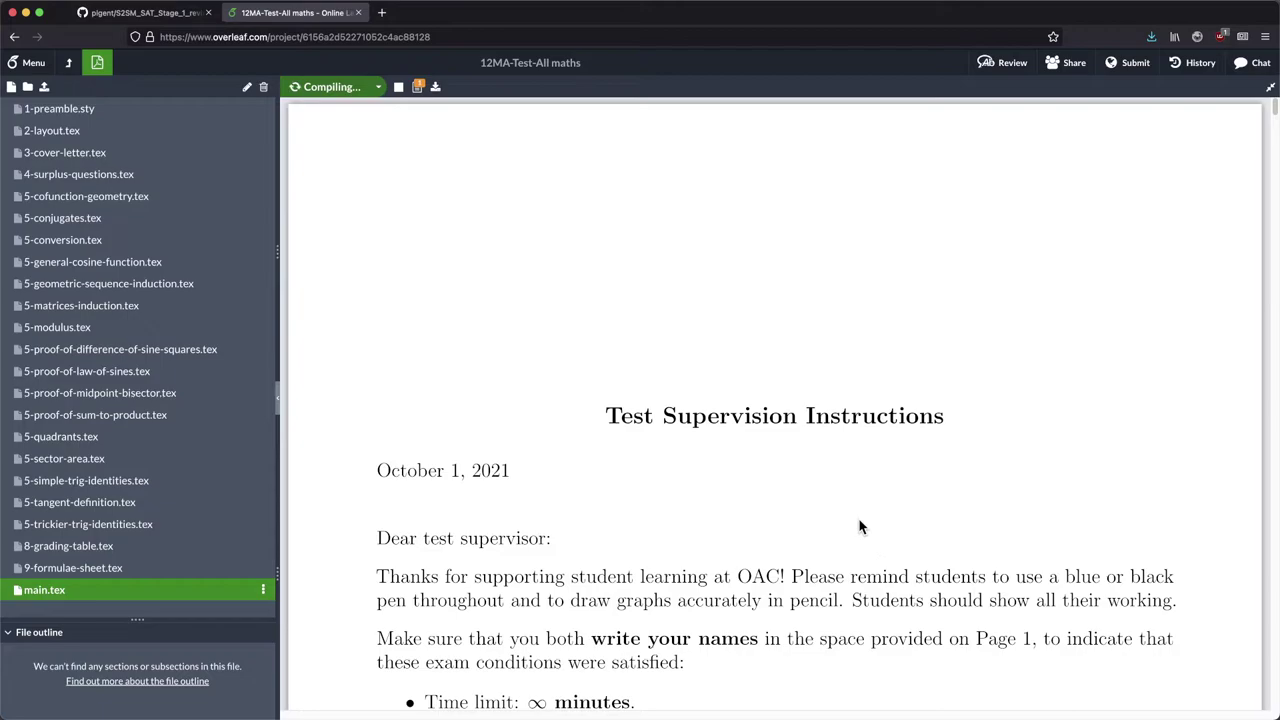
pyautogui.scroll(-10, 860, 527)
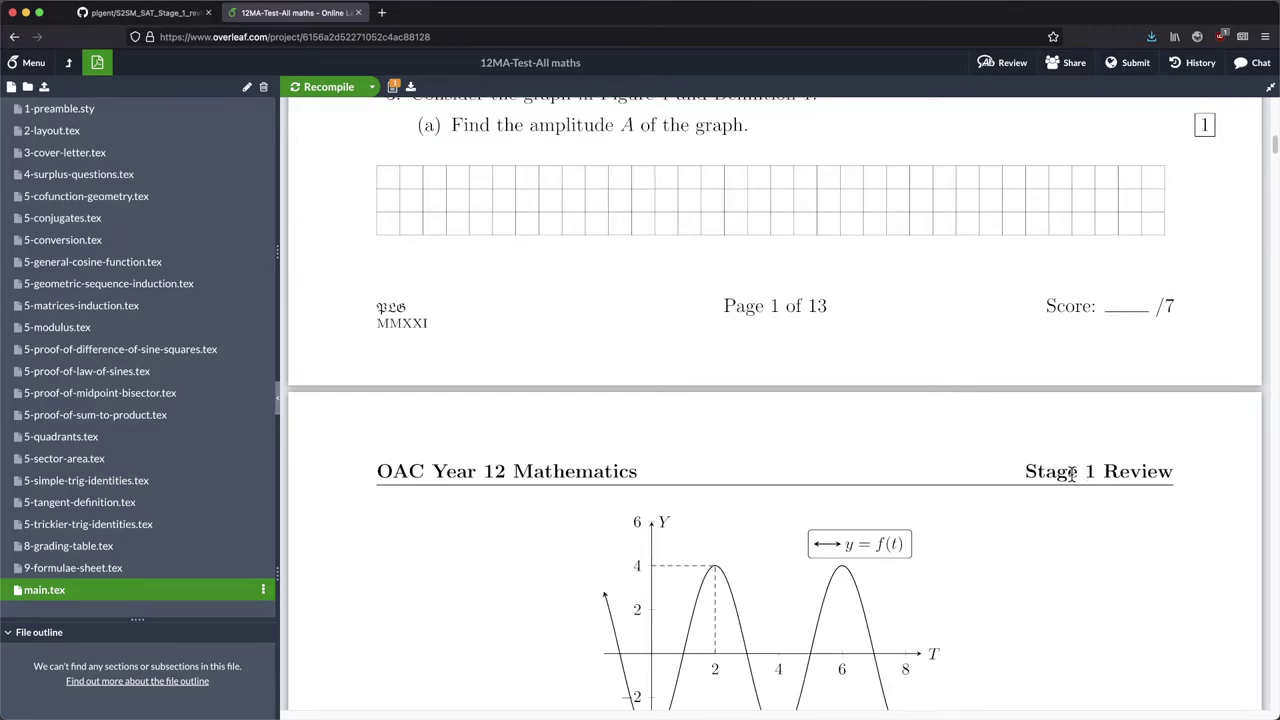
pyautogui.scroll(10, 1050, 500)
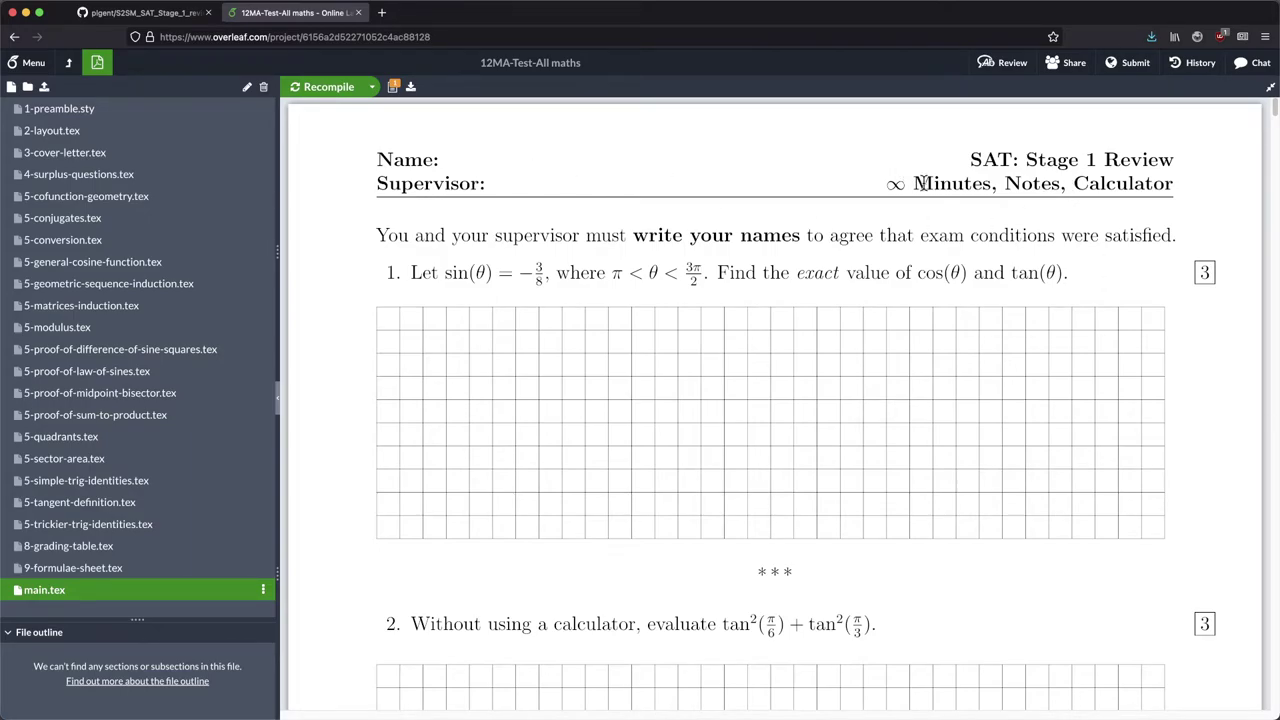
pyautogui.scroll(-10, 1020, 290)
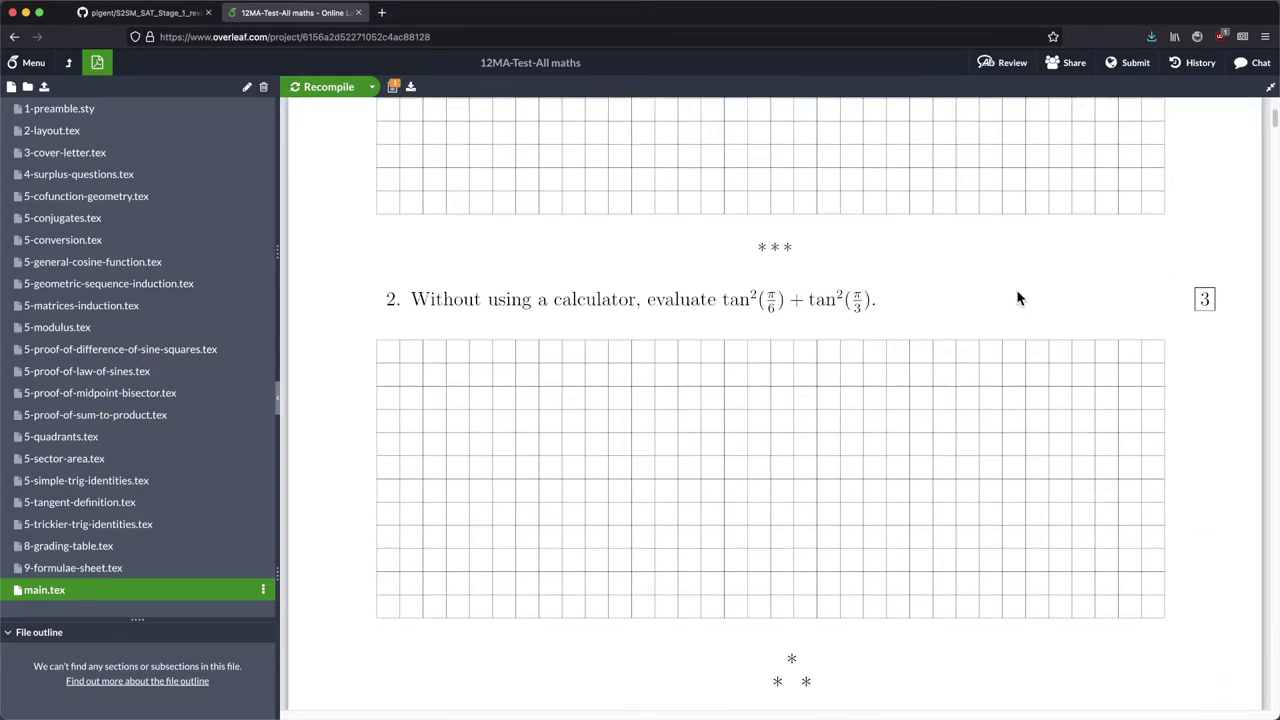
pyautogui.scroll(10, 594, 189)
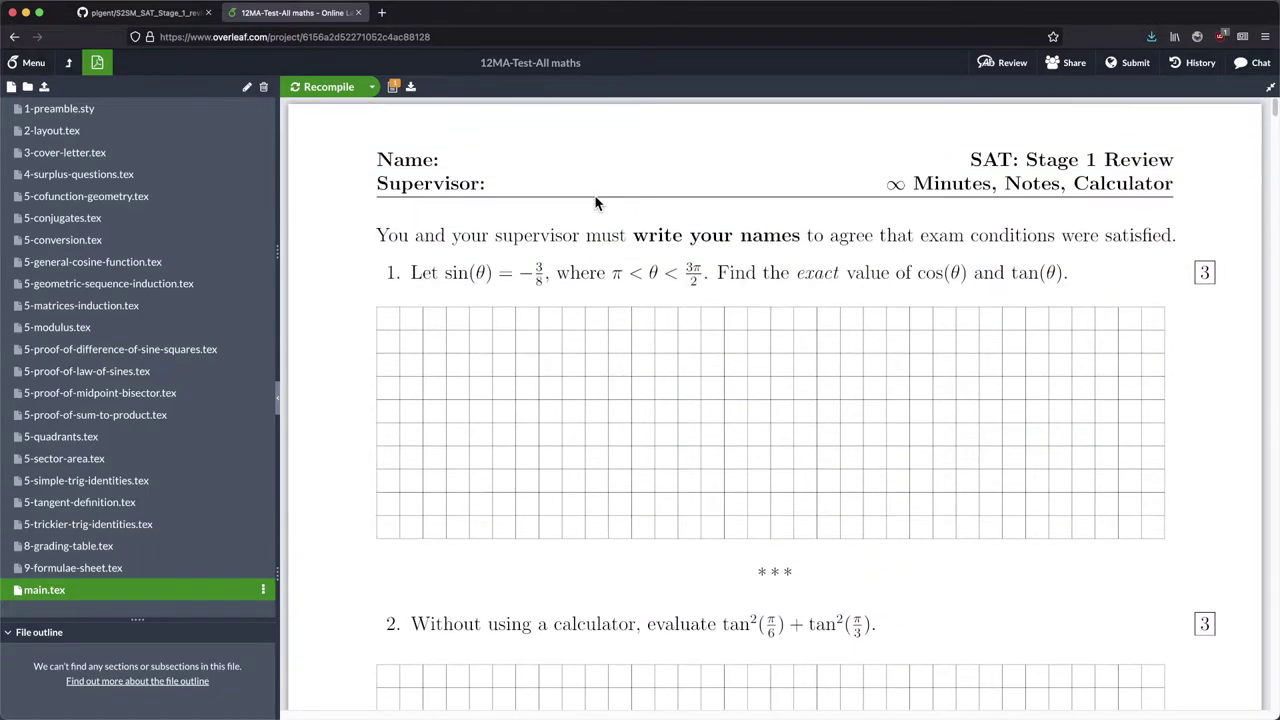
pyautogui.scroll(-18, 597, 200)
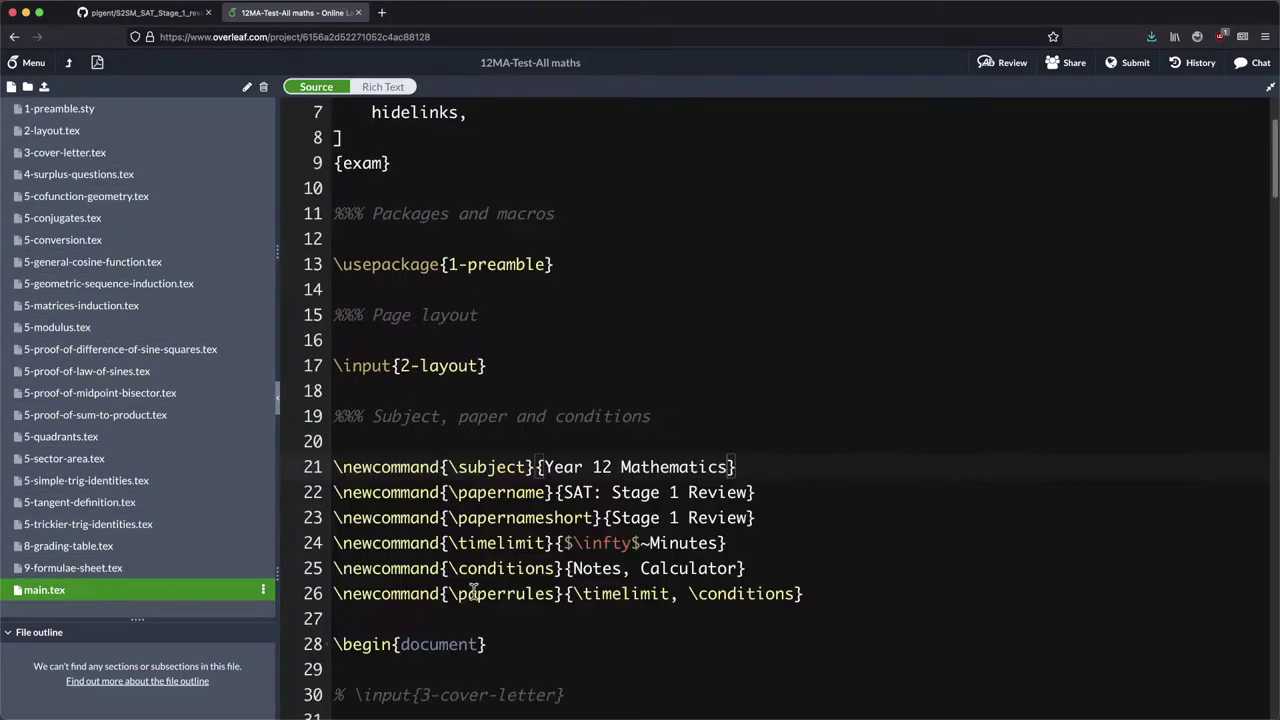
# Replace 'Stage 1 Review' with 'Learning Overleaf' in the paper name on line 22.
pyautogui.click(70, 590)
pyautogui.click(618, 492)
pyautogui.moveTo(612, 492); pyautogui.dragTo(750, 492)
pyautogui.write('Learnin')
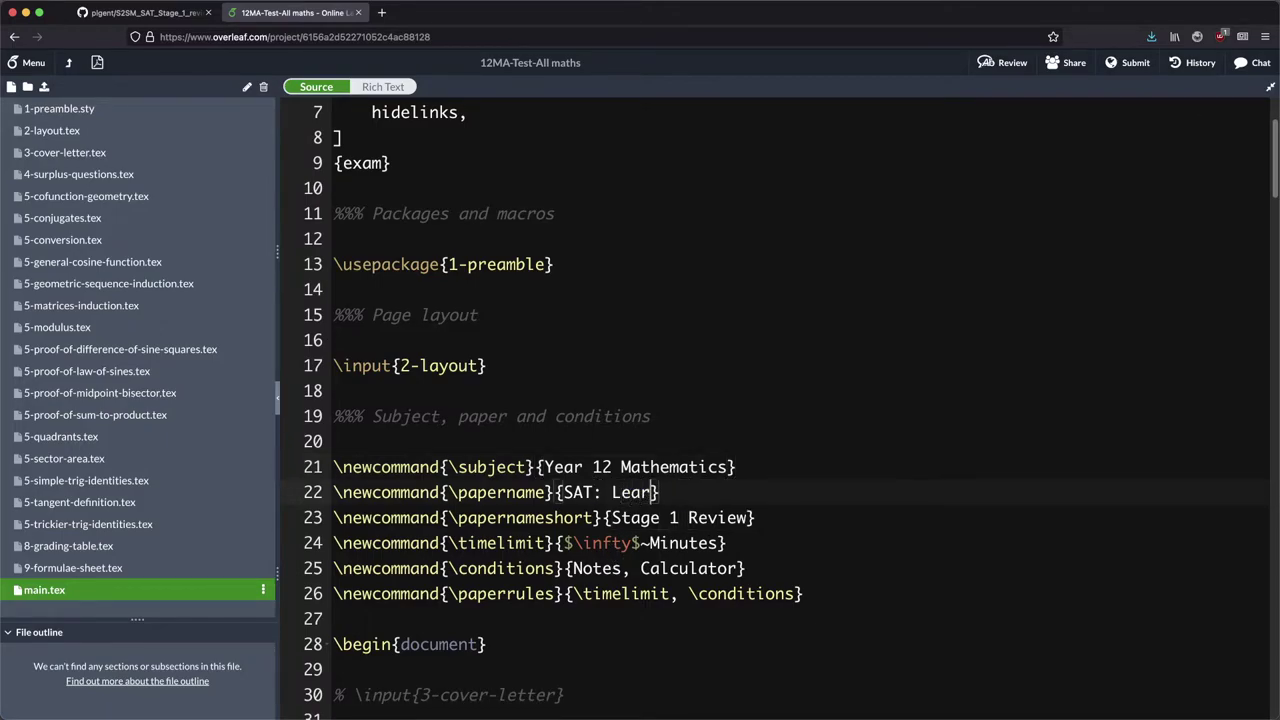
pyautogui.write('g Overle')
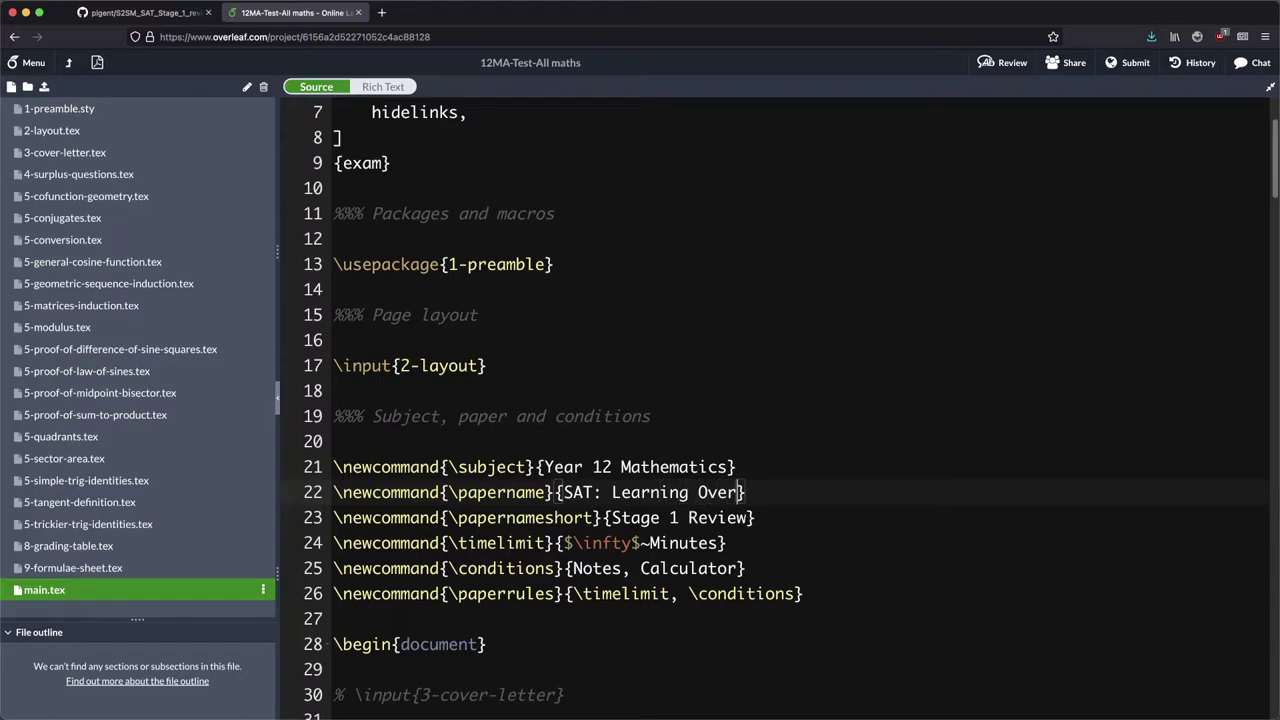
pyautogui.write('af')
pyautogui.hotkey('shift', 'alt', 'Left')
pyautogui.hotkey('shift', 'alt', 'Left')
pyautogui.press('super+c')
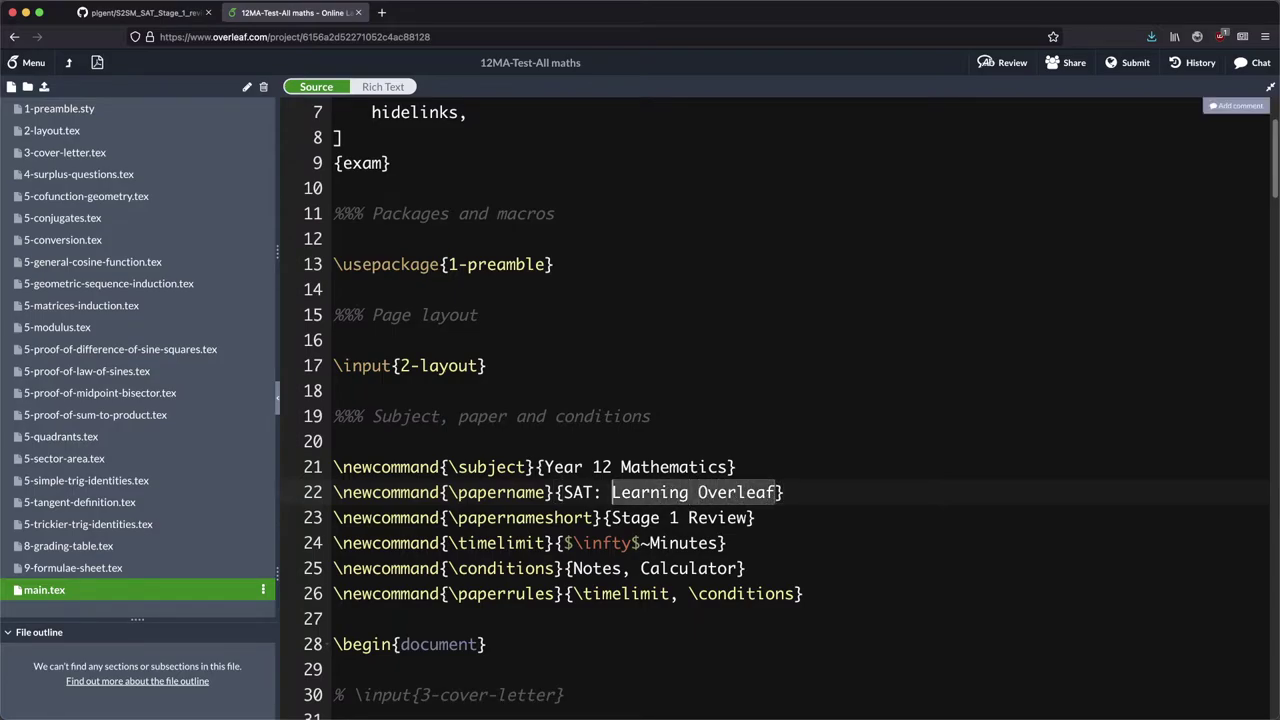
# Recompile and check that page 1 is now titled 'SAT: Learning Overleaf'.
pyautogui.click(97, 62)
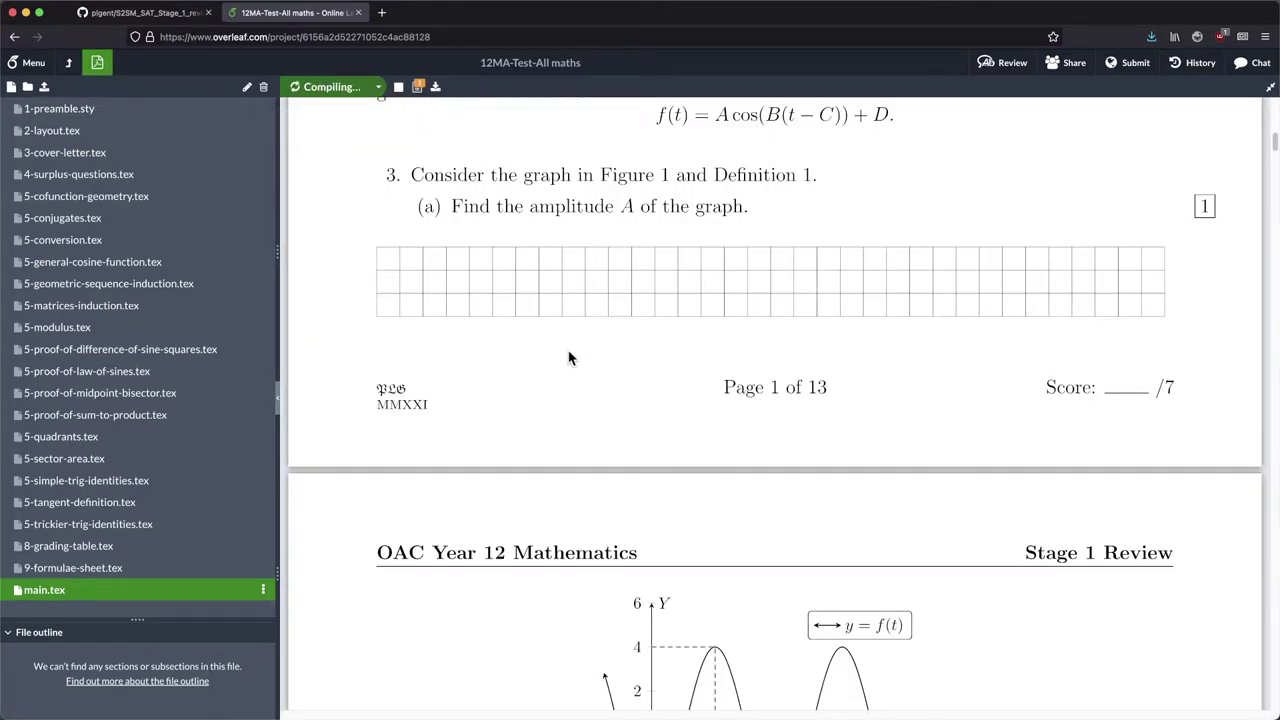
pyautogui.scroll(10, 640, 410)
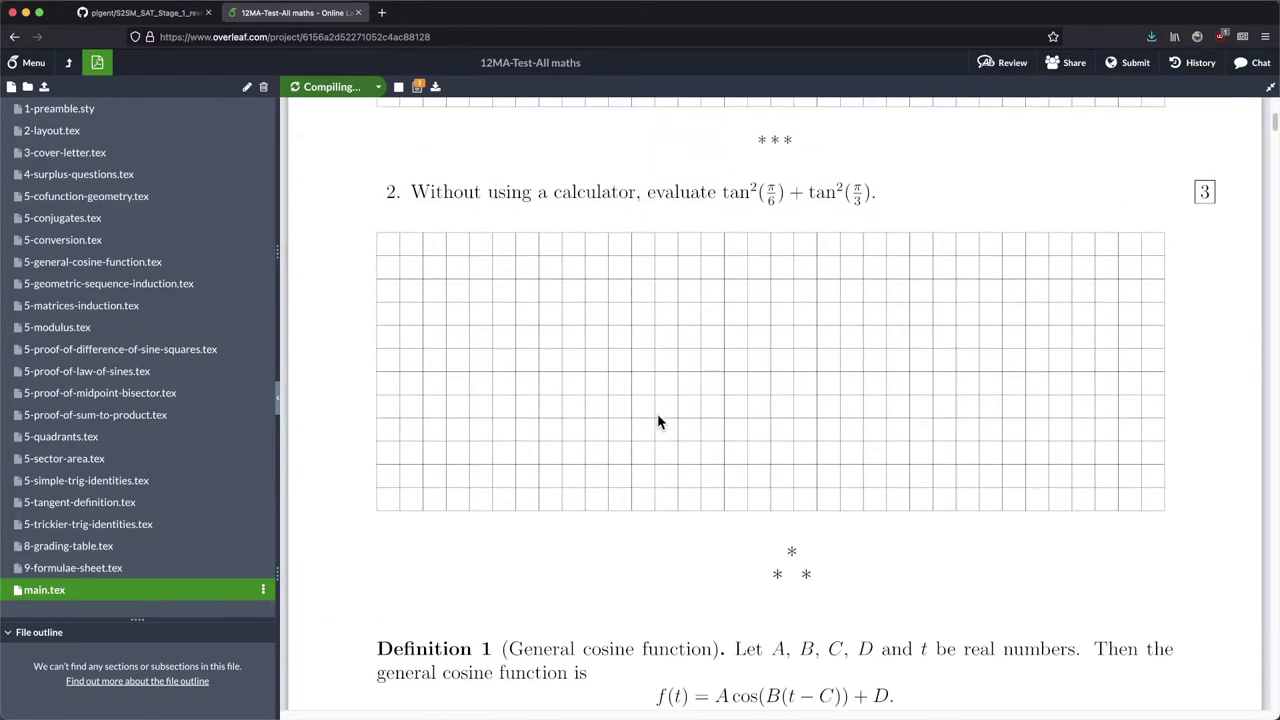
pyautogui.scroll(5, 657, 420)
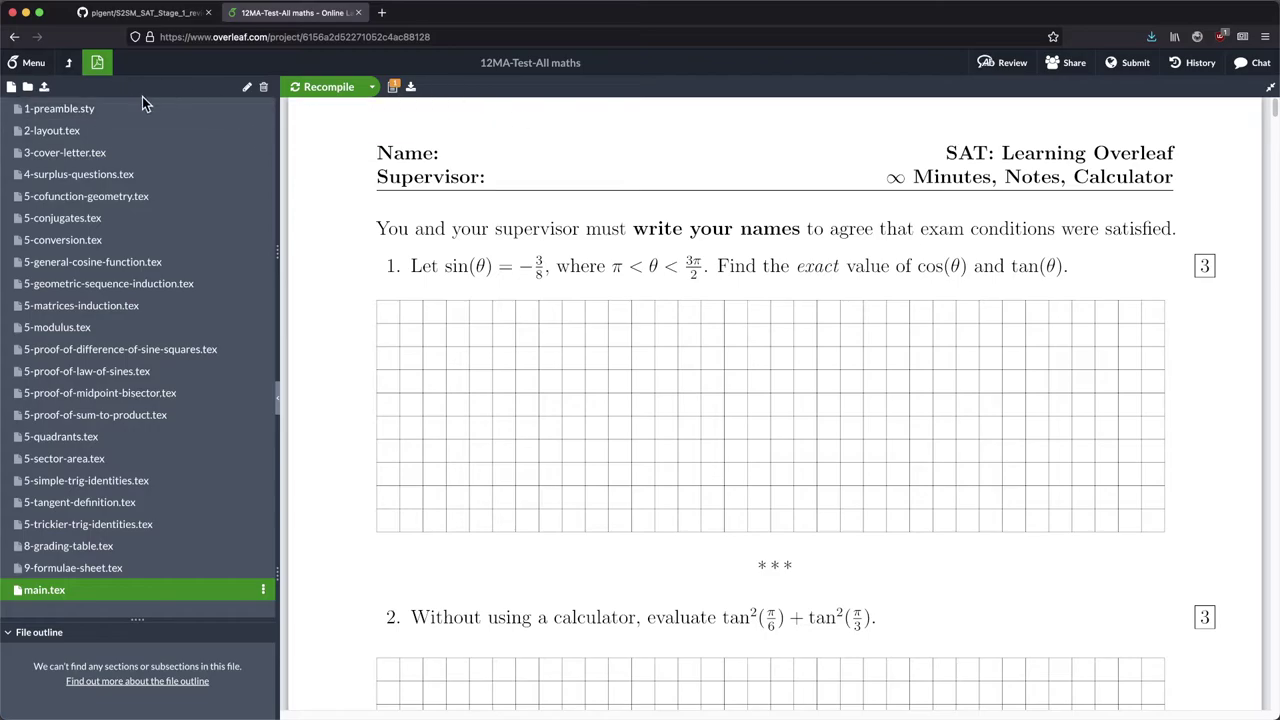
pyautogui.scroll(-5, 767, 500)
pyautogui.scroll(-5, 771, 492)
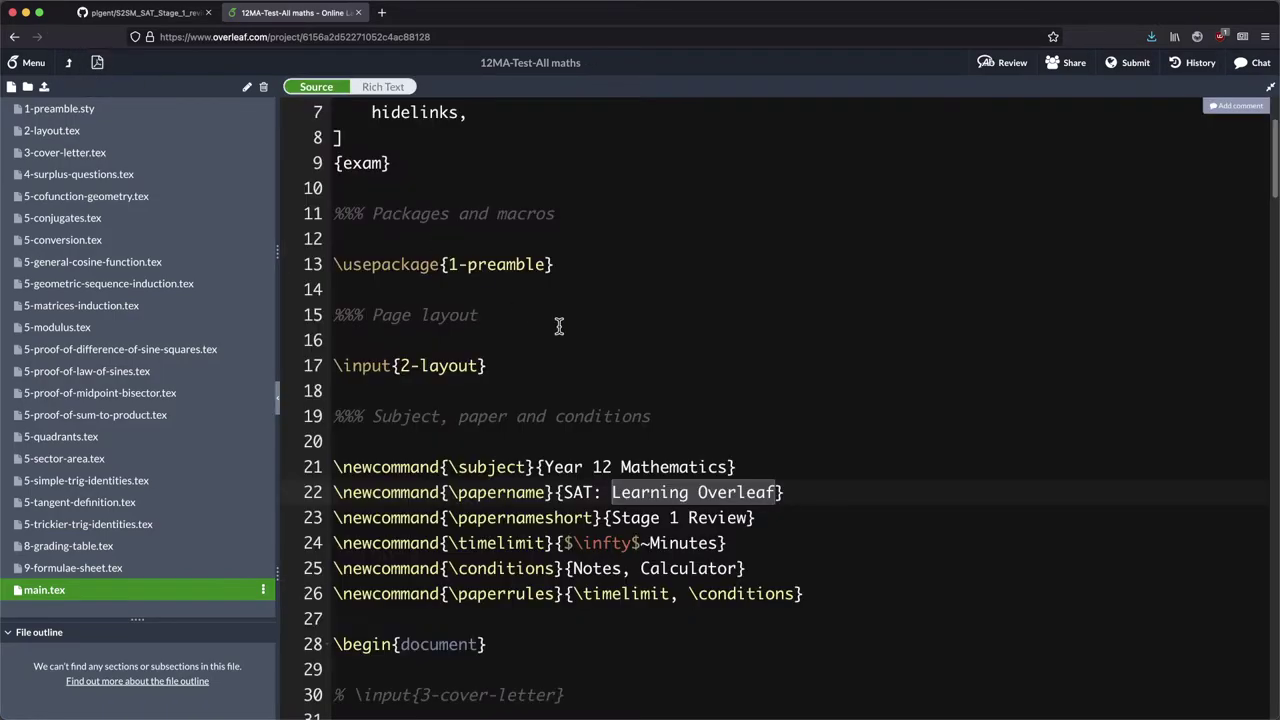
# Paste 'Learning Overleaf' over 'Stage 1 Review' in \papernameshort on line 23, then recompile.
pyautogui.click(97, 62)
pyautogui.click(608, 517)
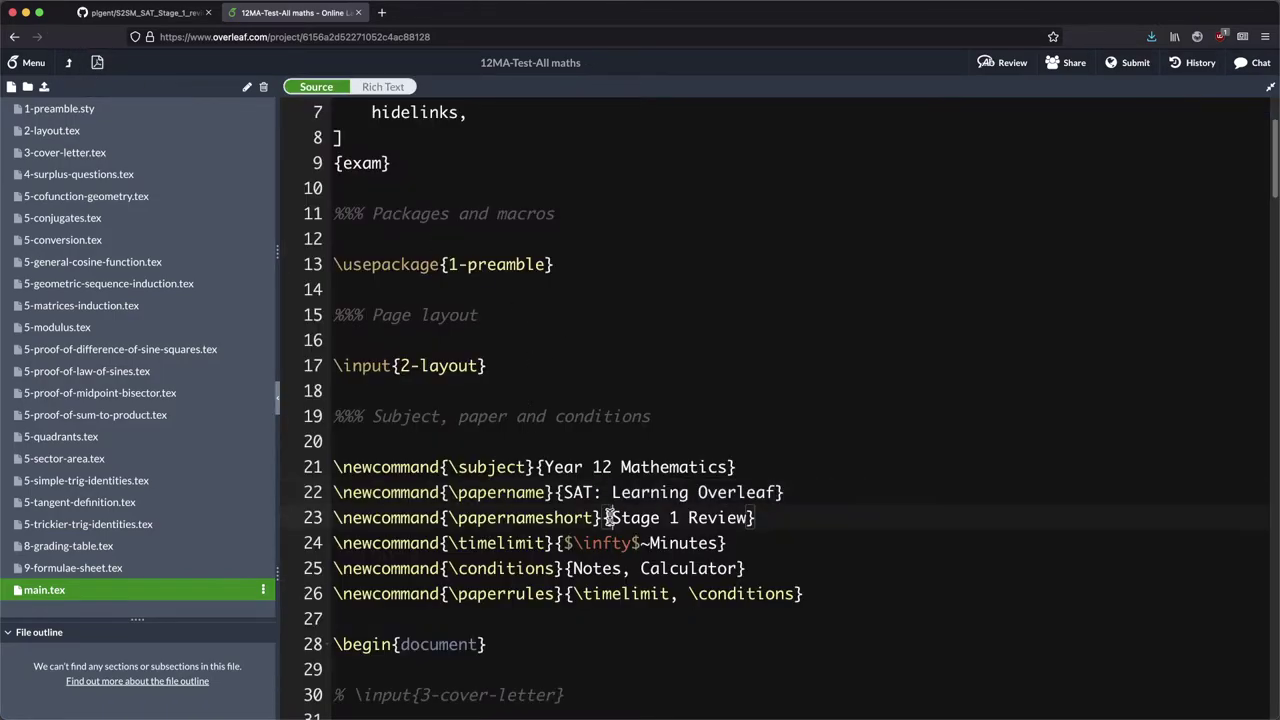
pyautogui.moveTo(610, 517); pyautogui.dragTo(748, 516)
pyautogui.press('super+v')
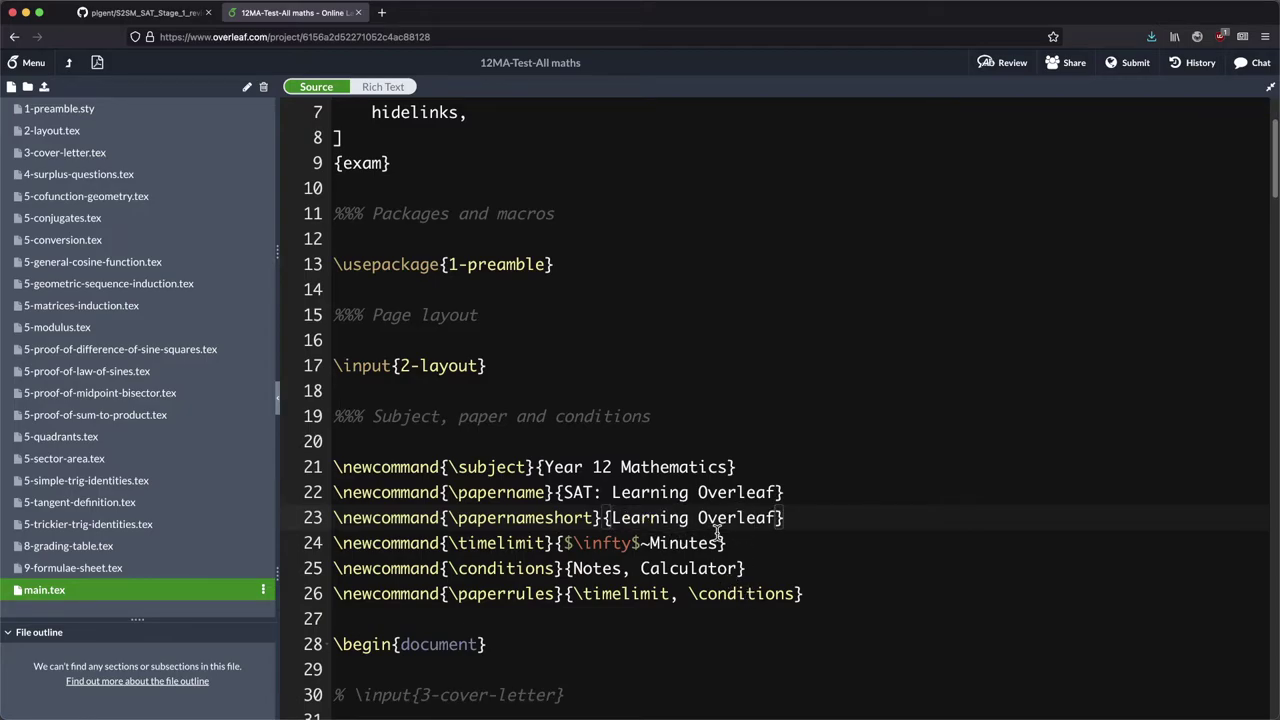
pyautogui.click(97, 62)
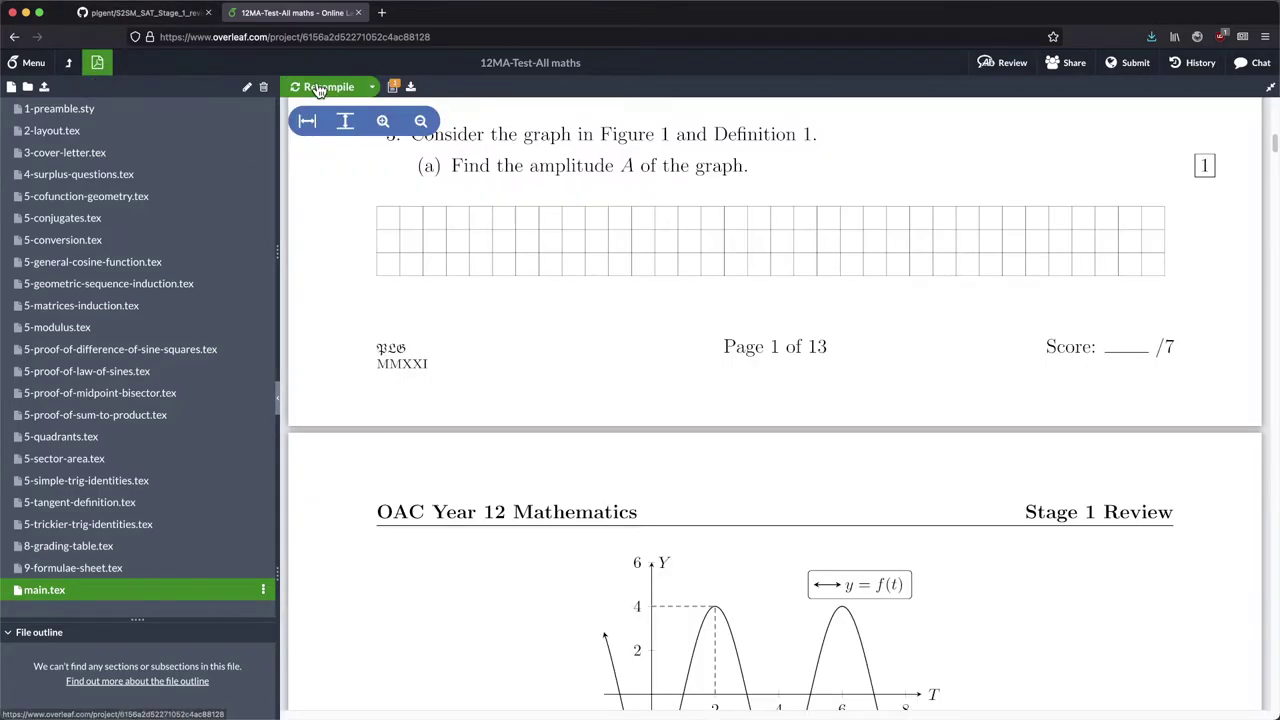
pyautogui.click(321, 87)
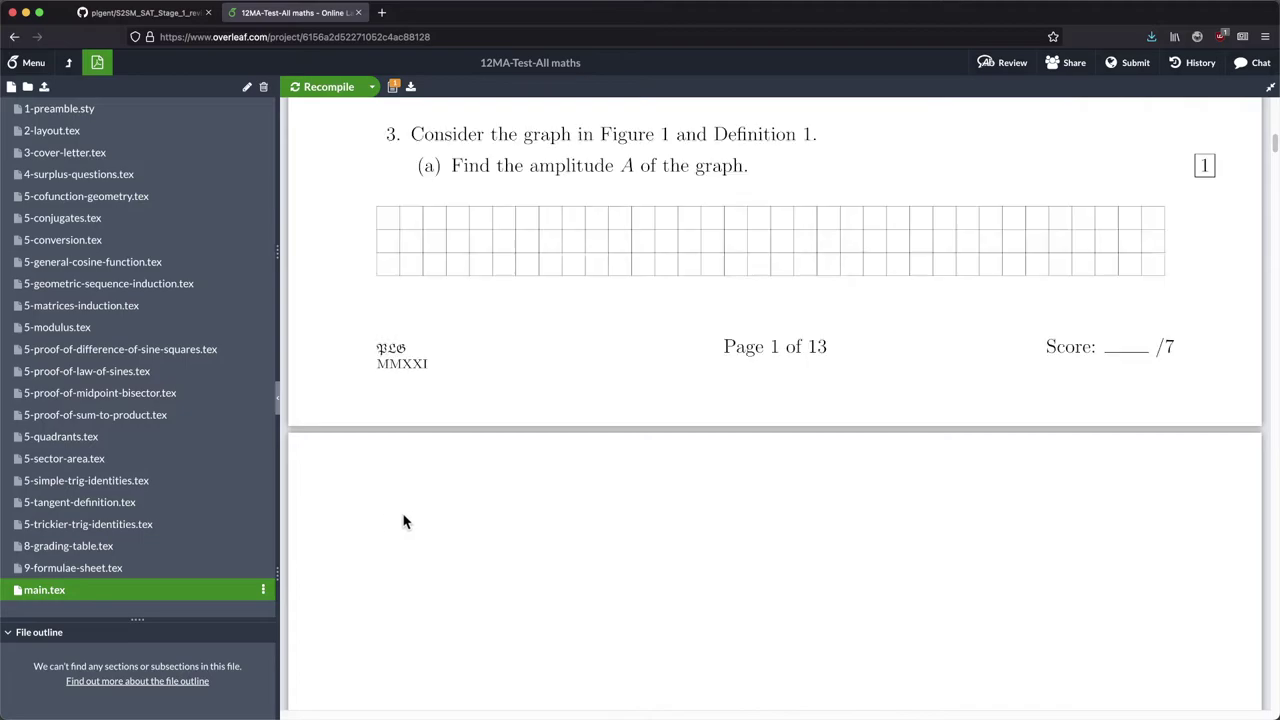
pyautogui.click(100, 68)
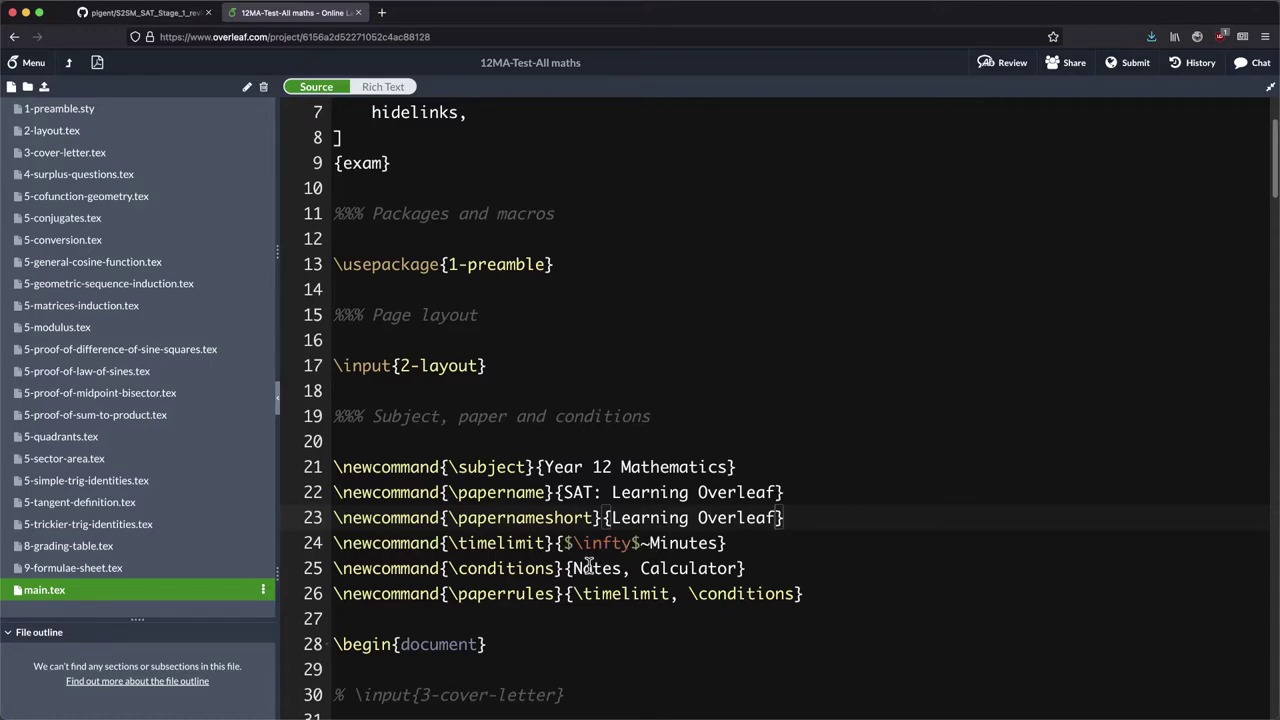
# Change the time limit on line 24 from $\infty$ to 60.
pyautogui.click(565, 545)
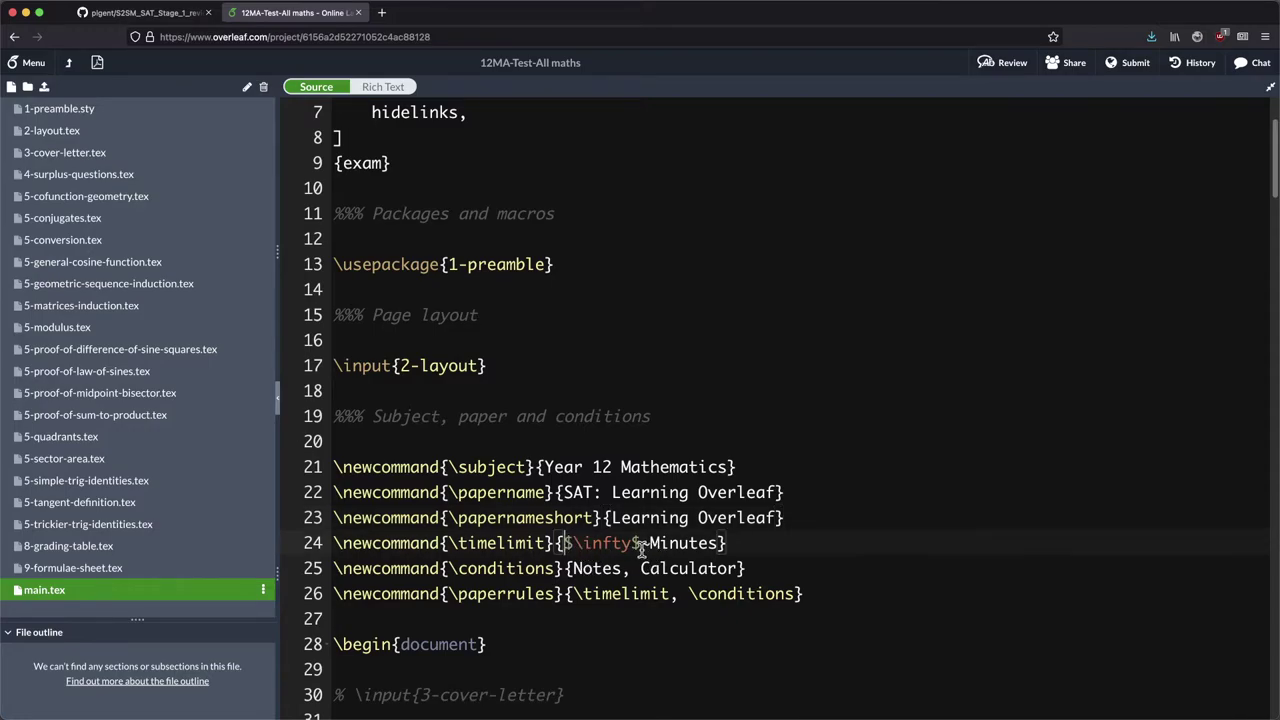
pyautogui.click(641, 545)
pyautogui.press('BackSpace')
pyautogui.press('BackSpace')
pyautogui.press('BackSpace')
pyautogui.press('BackSpace')
pyautogui.press('BackSpace')
pyautogui.press('BackSpace')
pyautogui.press('BackSpace')
pyautogui.press('BackSpace')
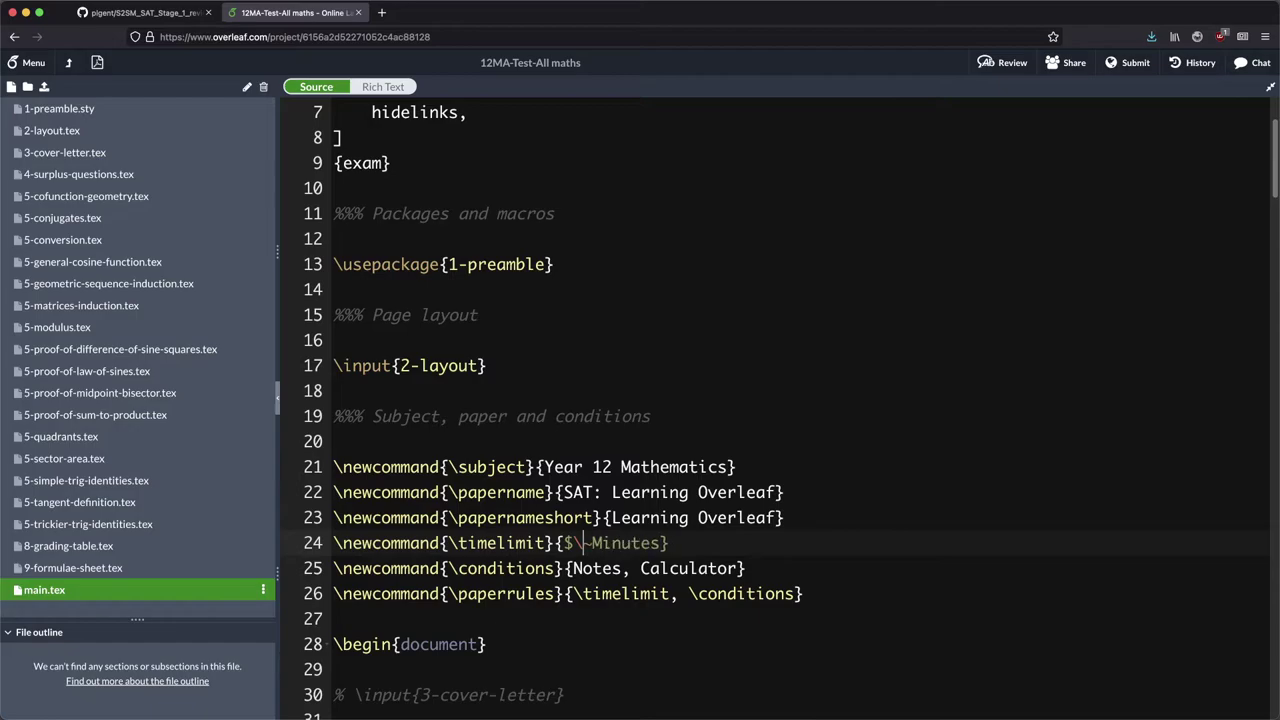
pyautogui.write('60')
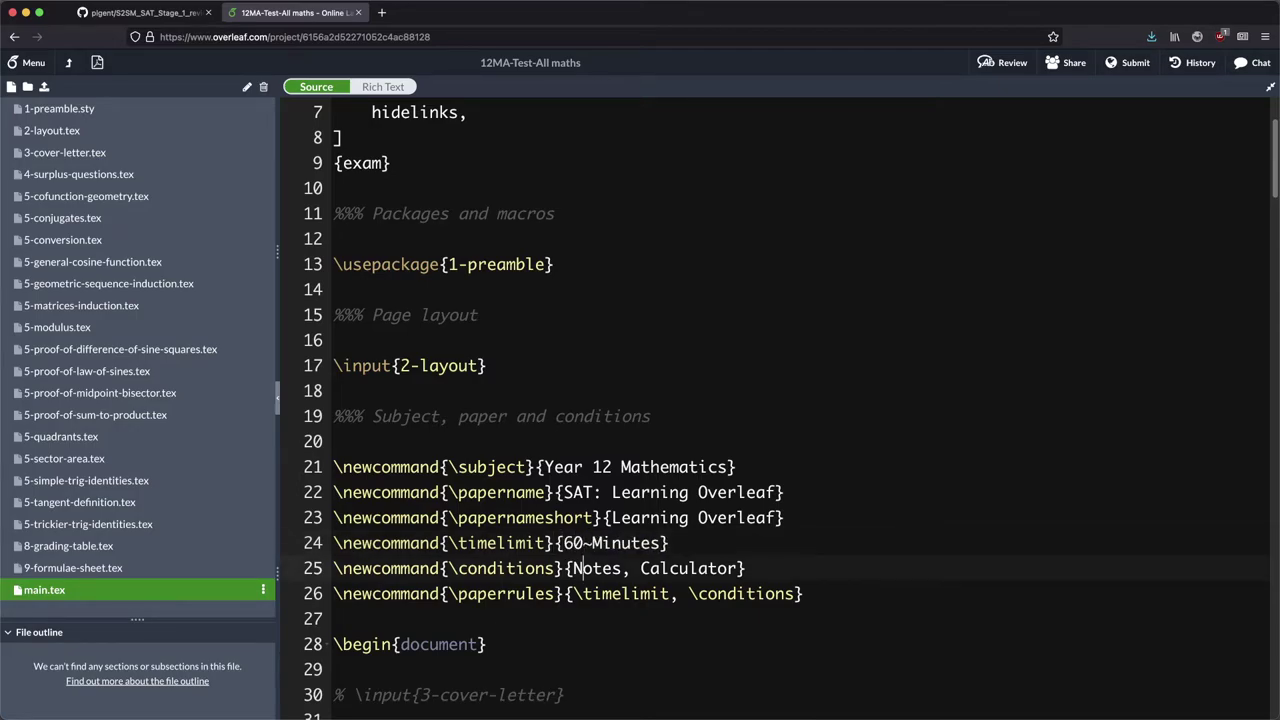
# Insert 'No' before Calculator in the conditions on line 25 and recompile.
pyautogui.click(570, 568)
pyautogui.write('No')
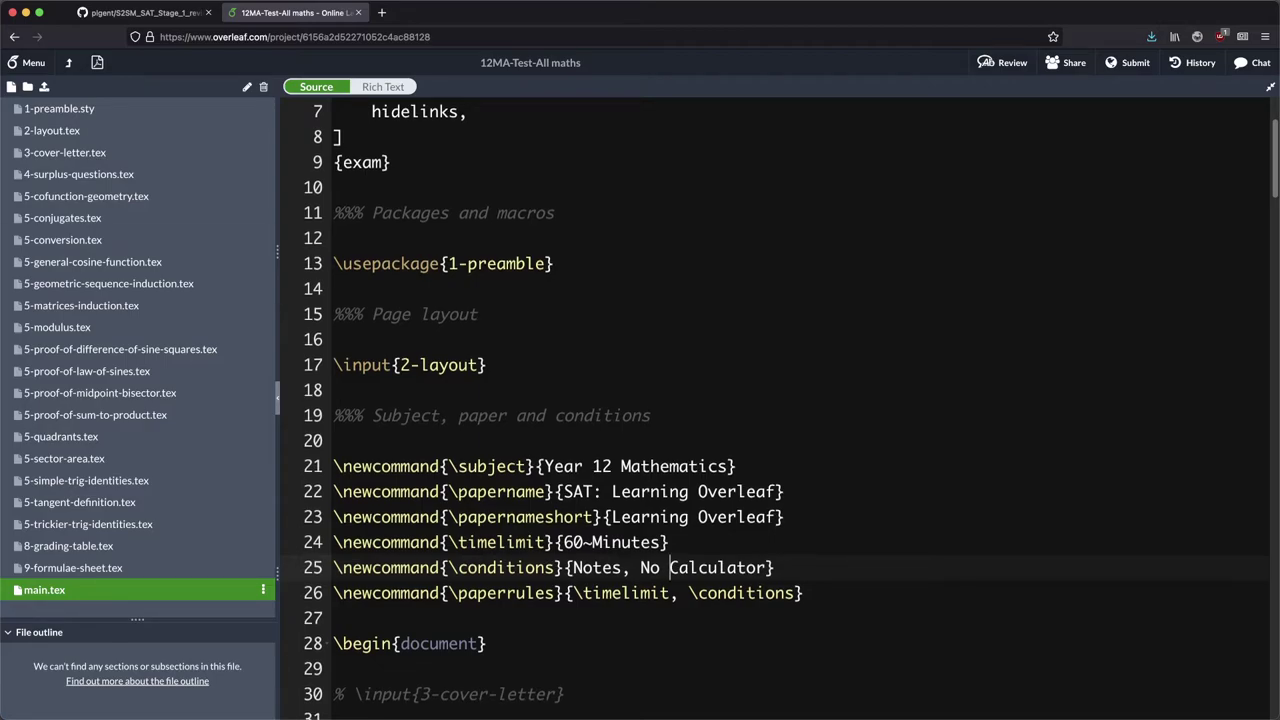
pyautogui.click(96, 63)
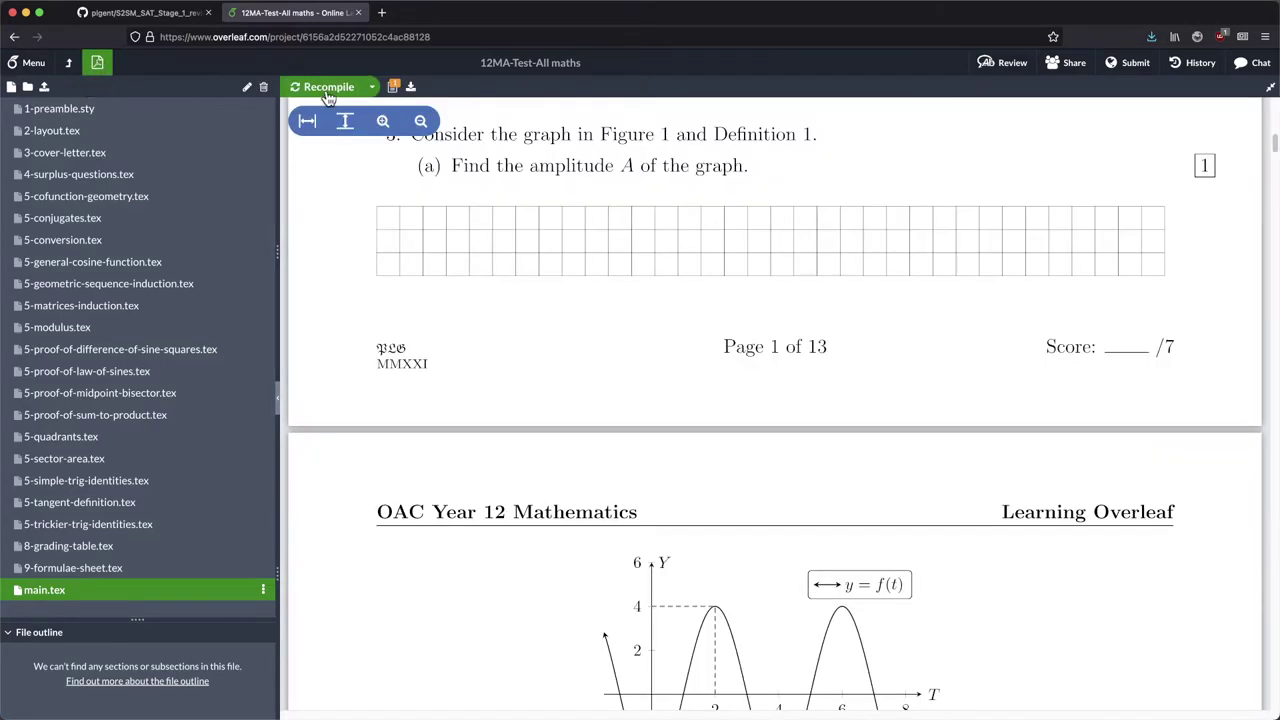
pyautogui.scroll(10, 1060, 355)
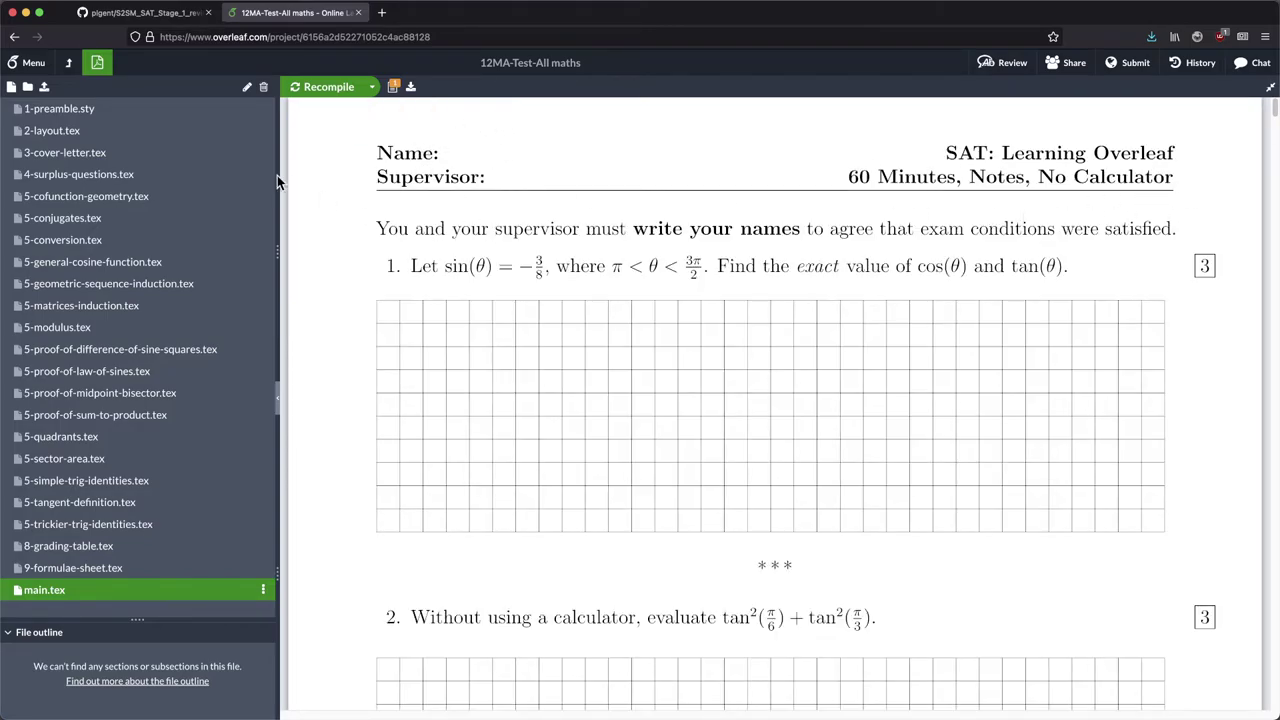
pyautogui.click(90, 600)
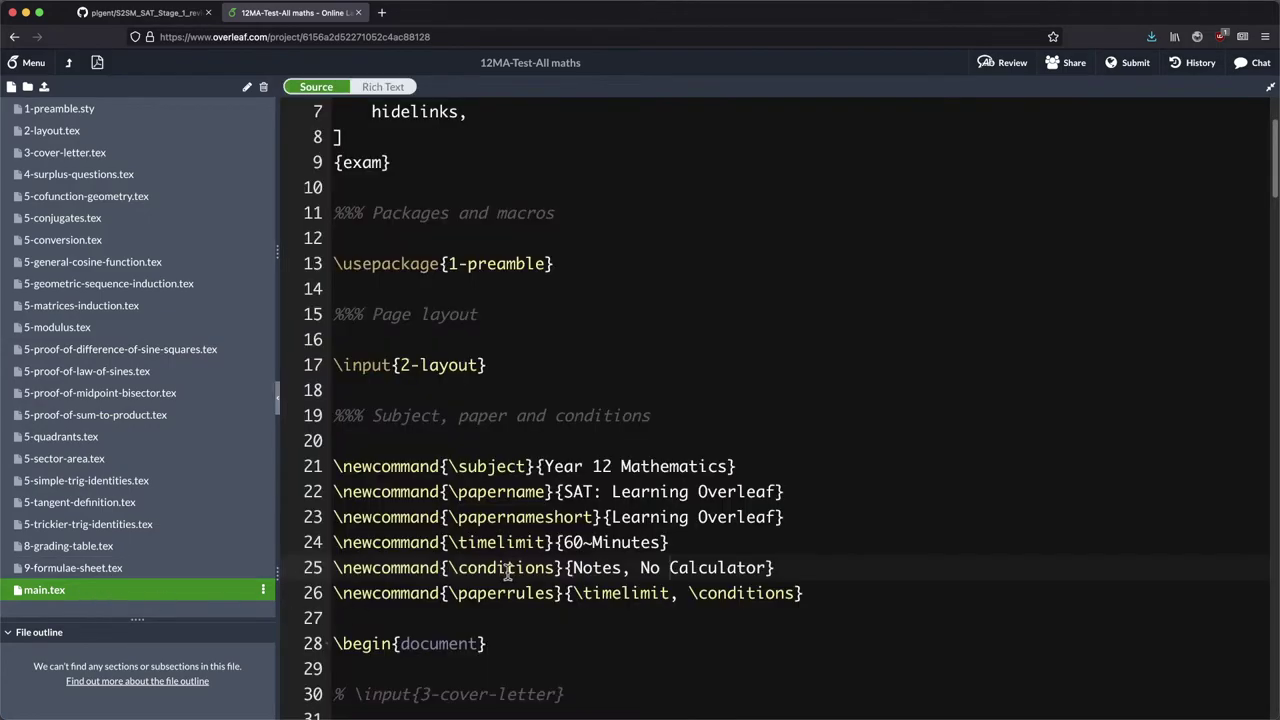
pyautogui.scroll(-10, 556, 540)
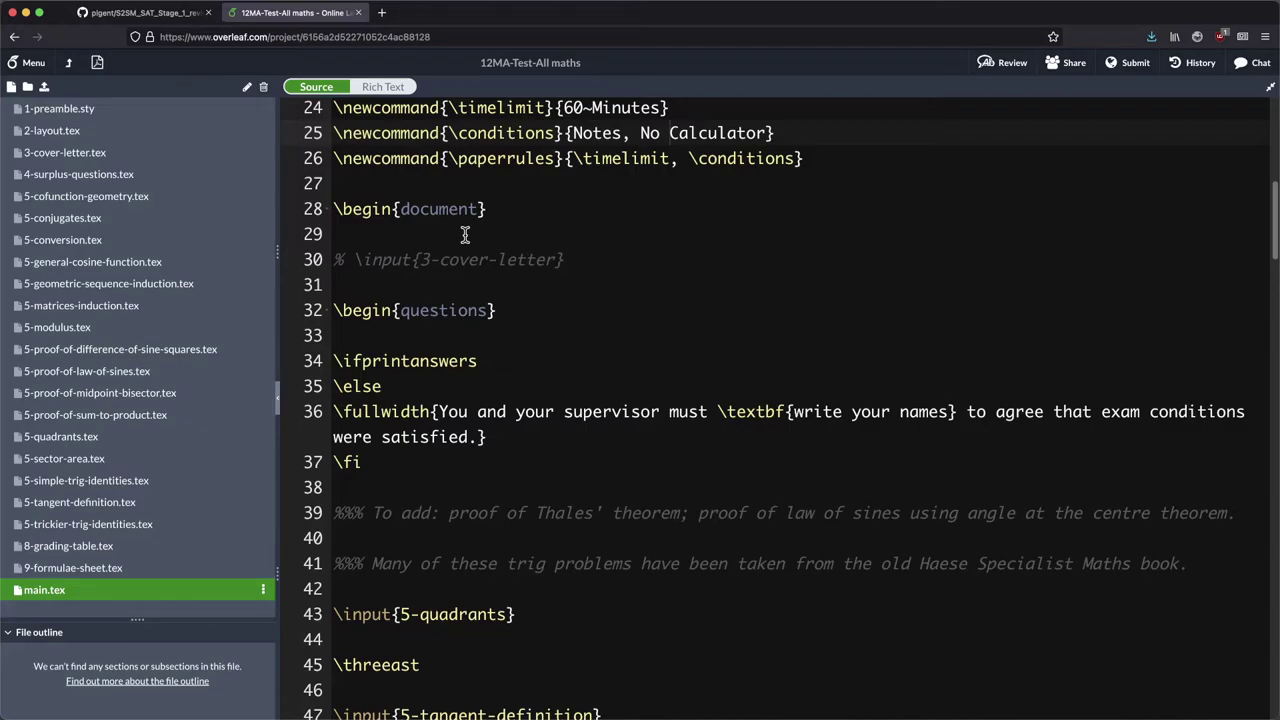
pyautogui.scroll(-3, 486, 194)
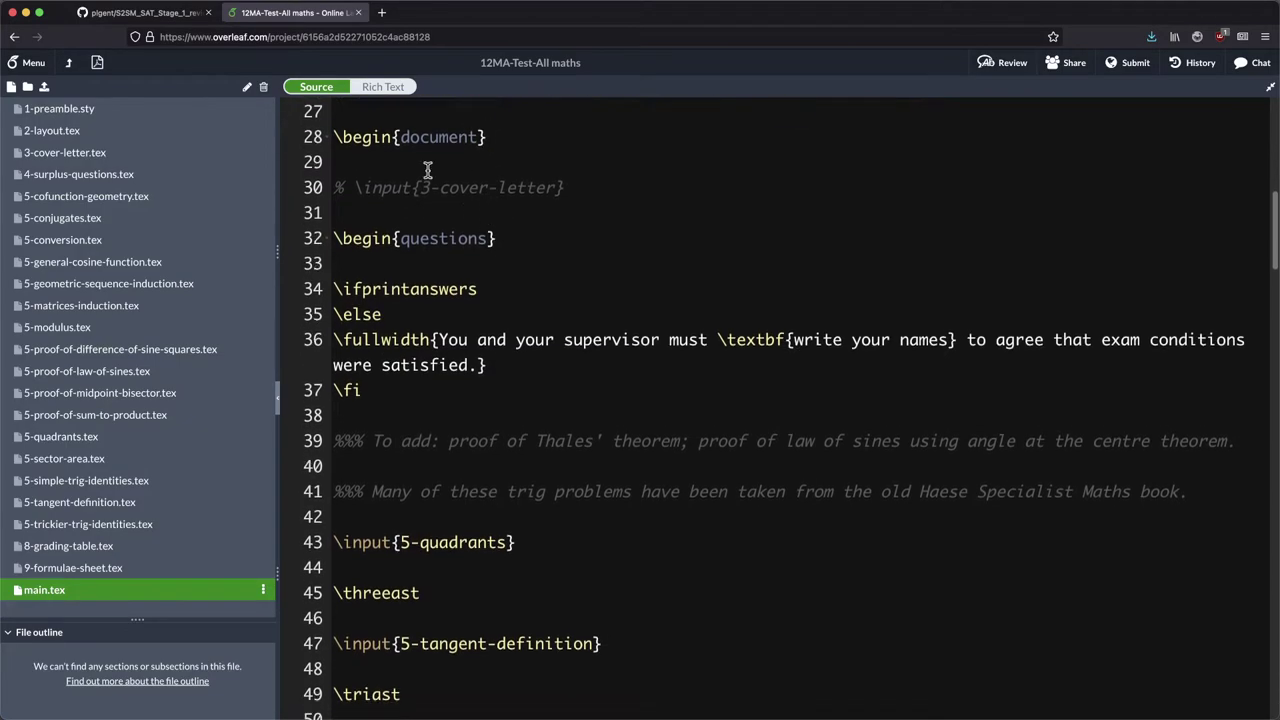
pyautogui.doubleClick(423, 238)
pyautogui.scroll(-20, 488, 330)
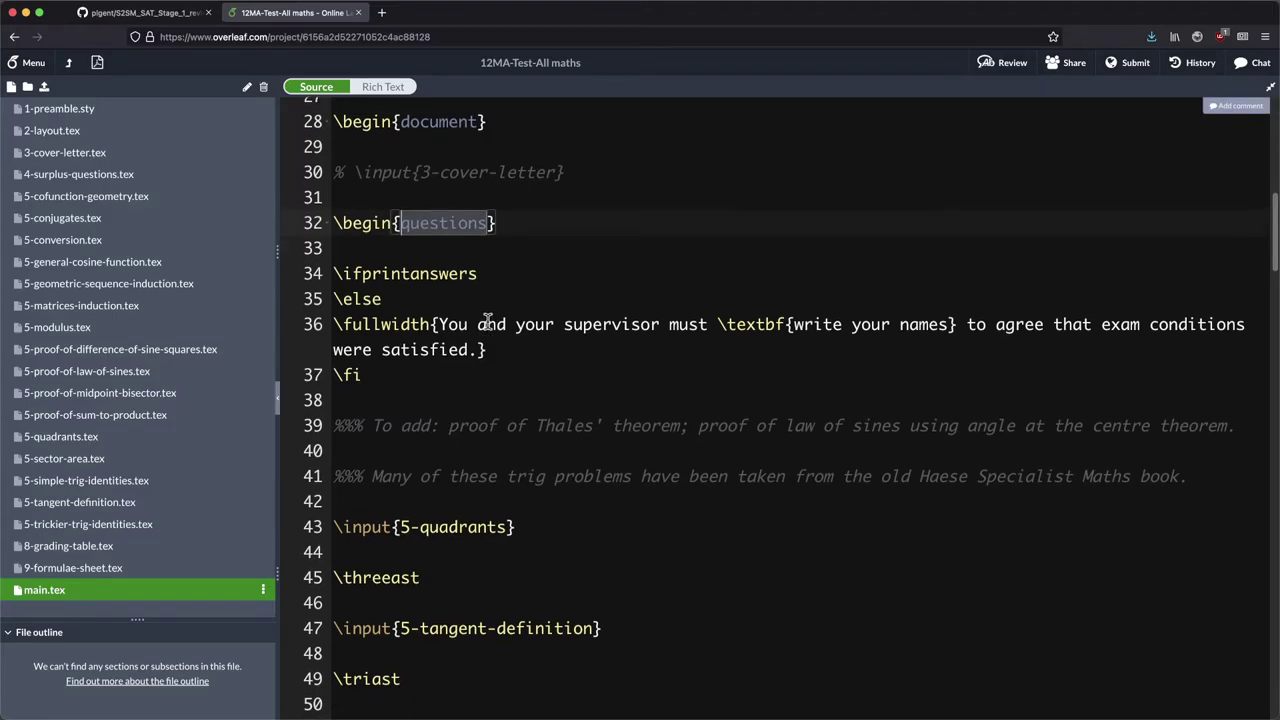
pyautogui.scroll(5, 488, 334)
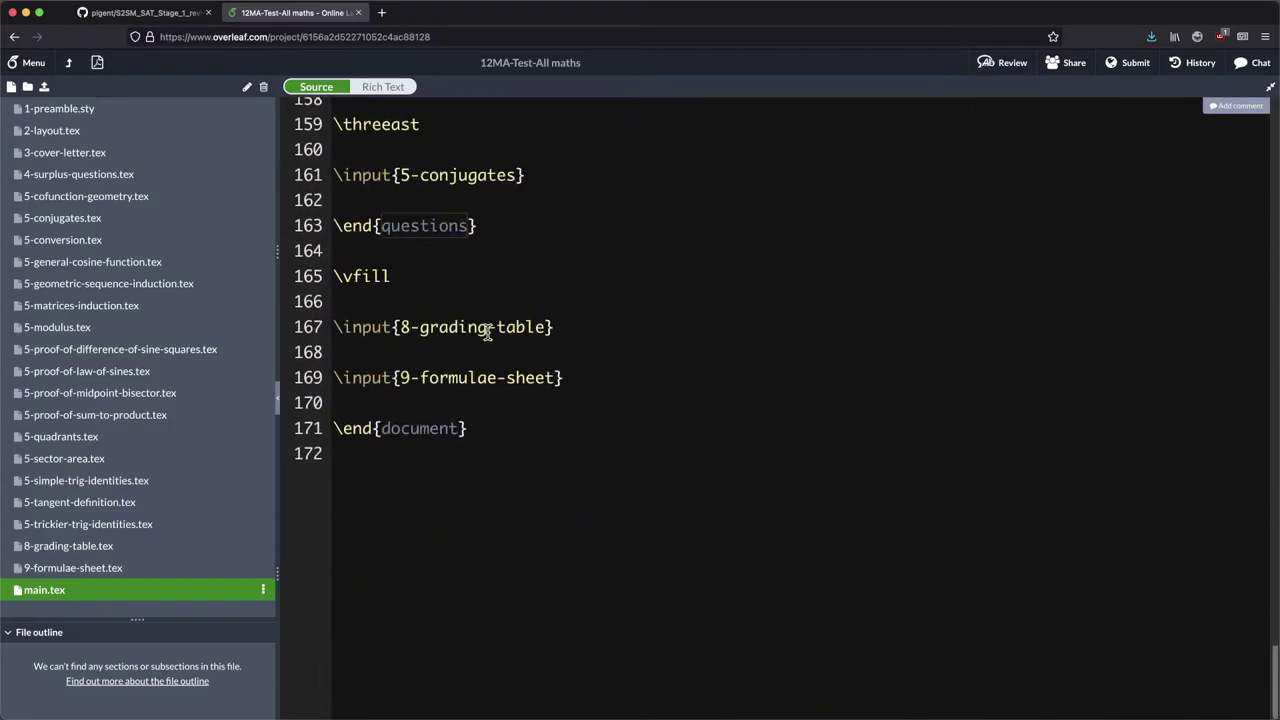
pyautogui.doubleClick(430, 227)
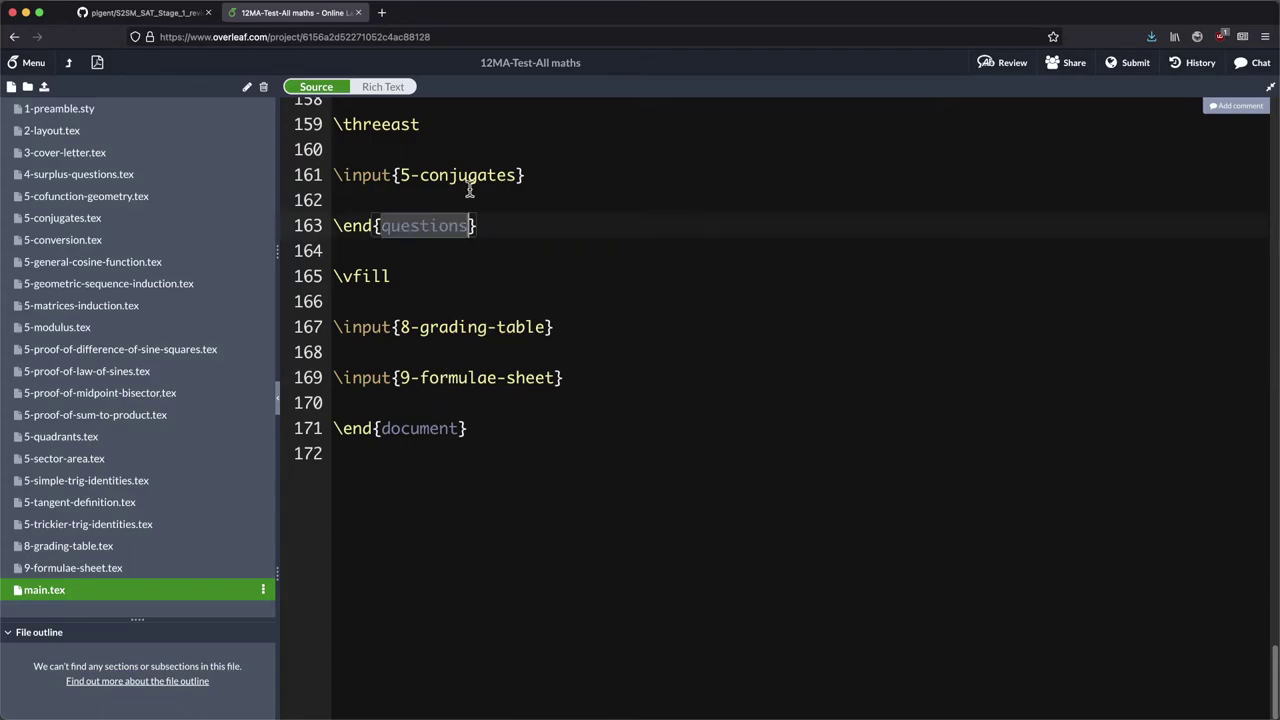
pyautogui.scroll(10, 480, 330)
pyautogui.scroll(1, 449, 327)
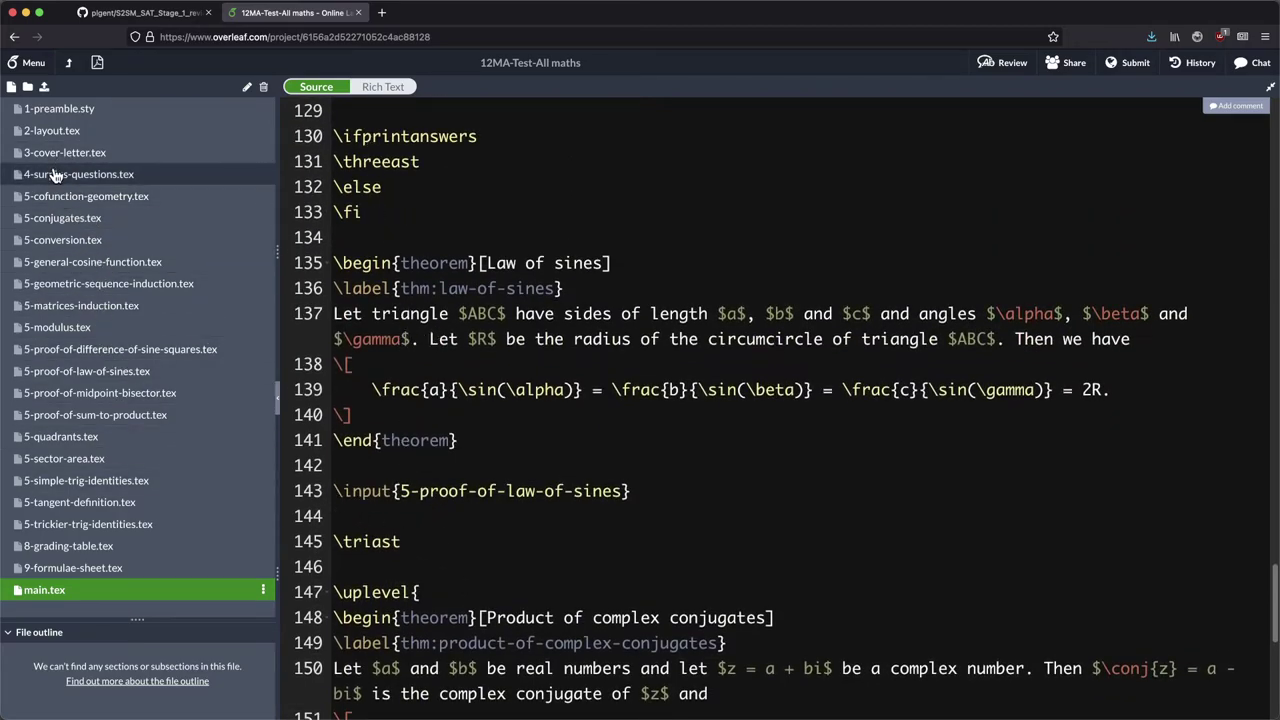
# Open 5-conversion.tex and read its 150° and 225° to radians question and worked solution.
pyautogui.click(57, 243)
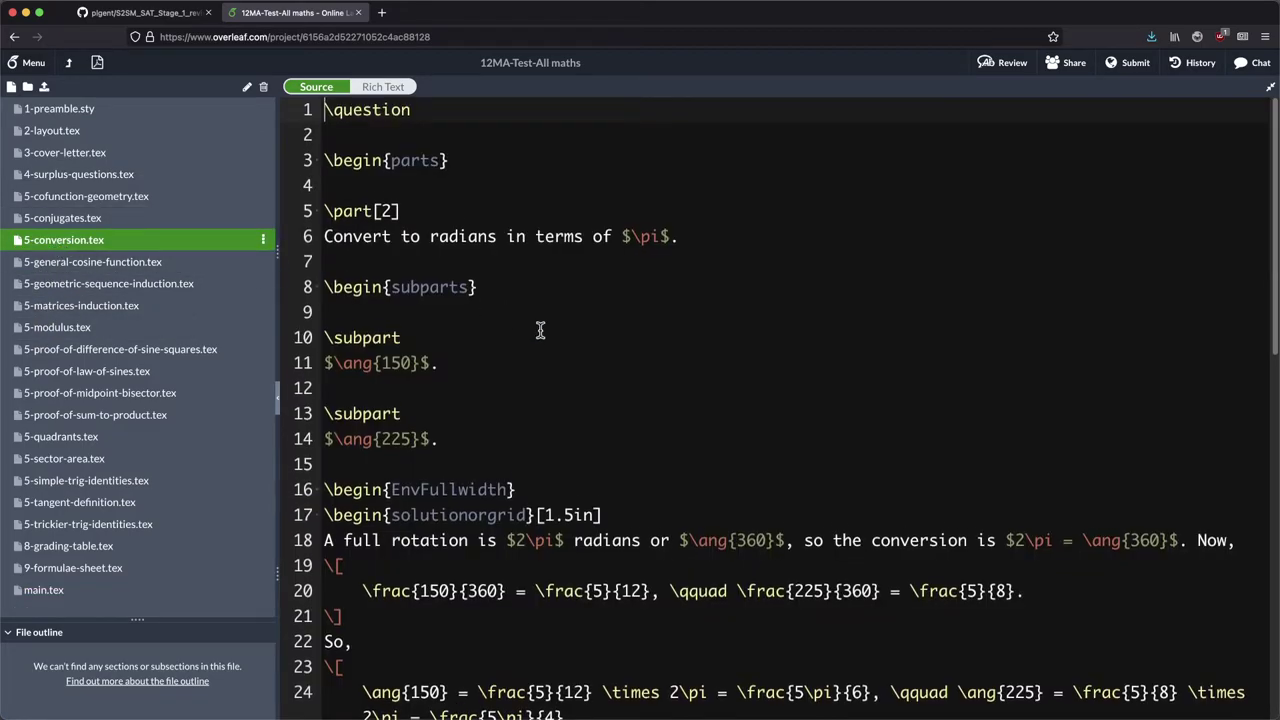
pyautogui.scroll(-12, 540, 331)
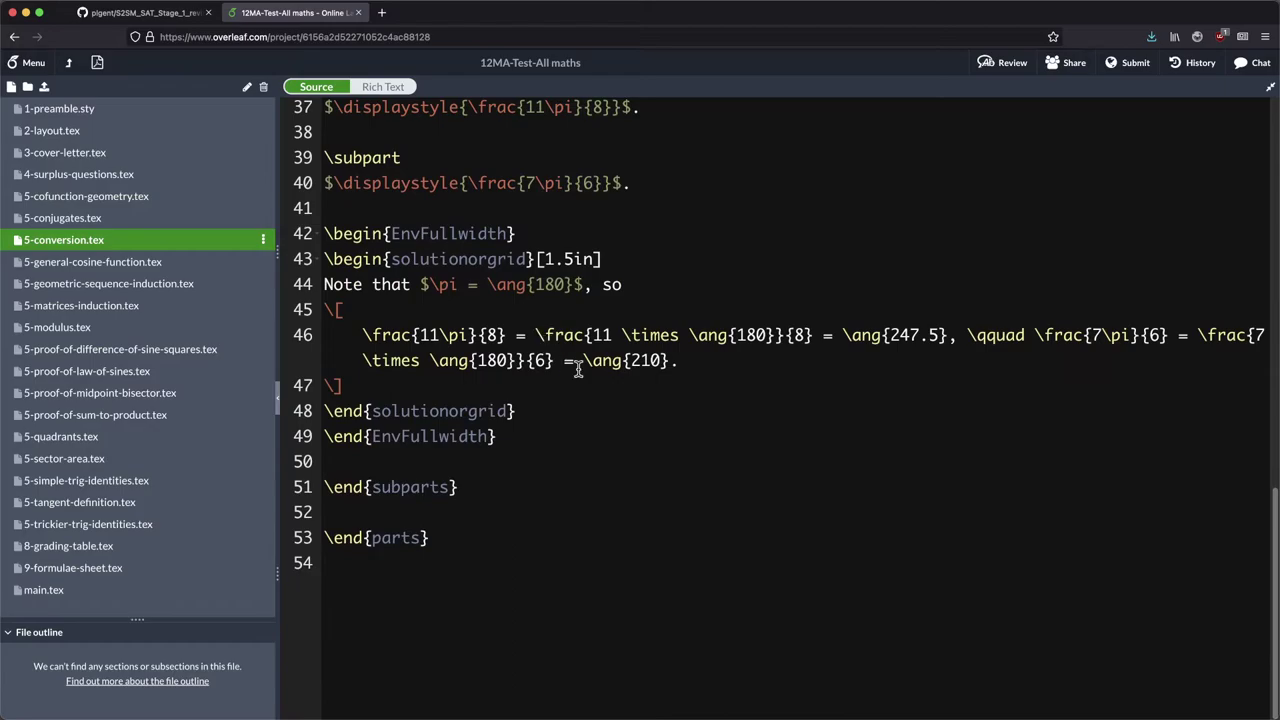
pyautogui.scroll(-3, 588, 376)
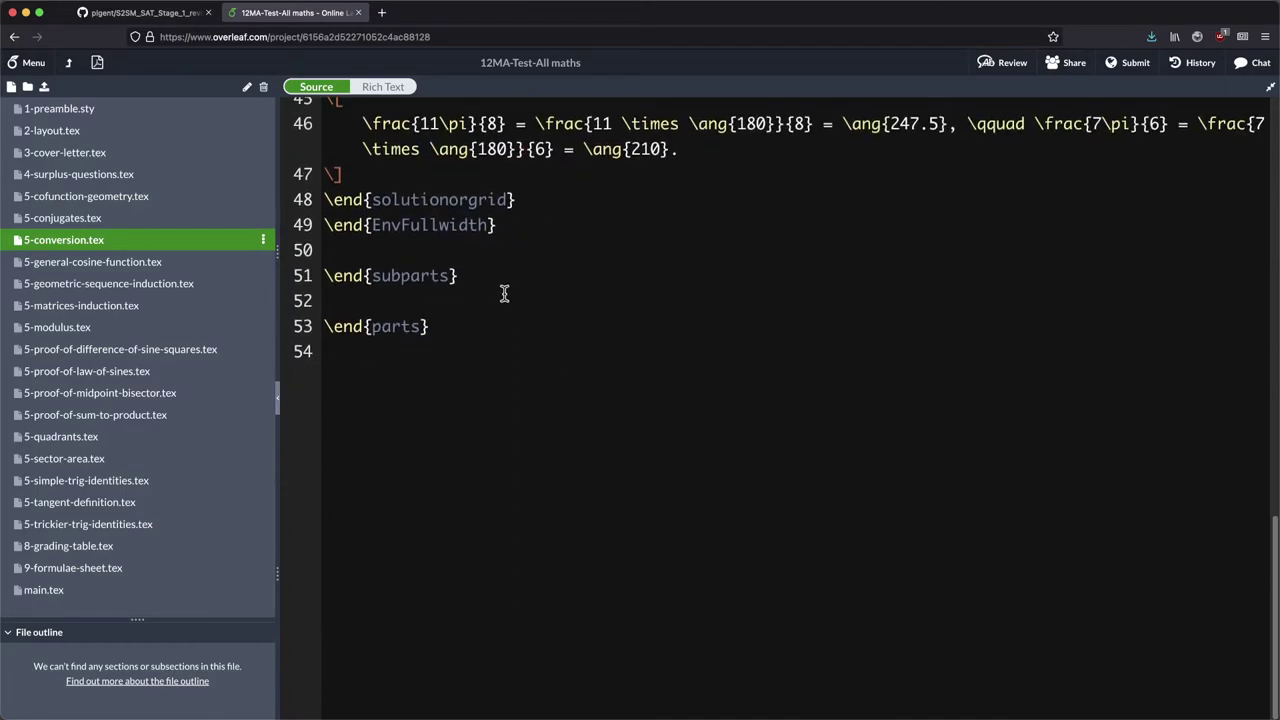
pyautogui.scroll(15, 505, 293)
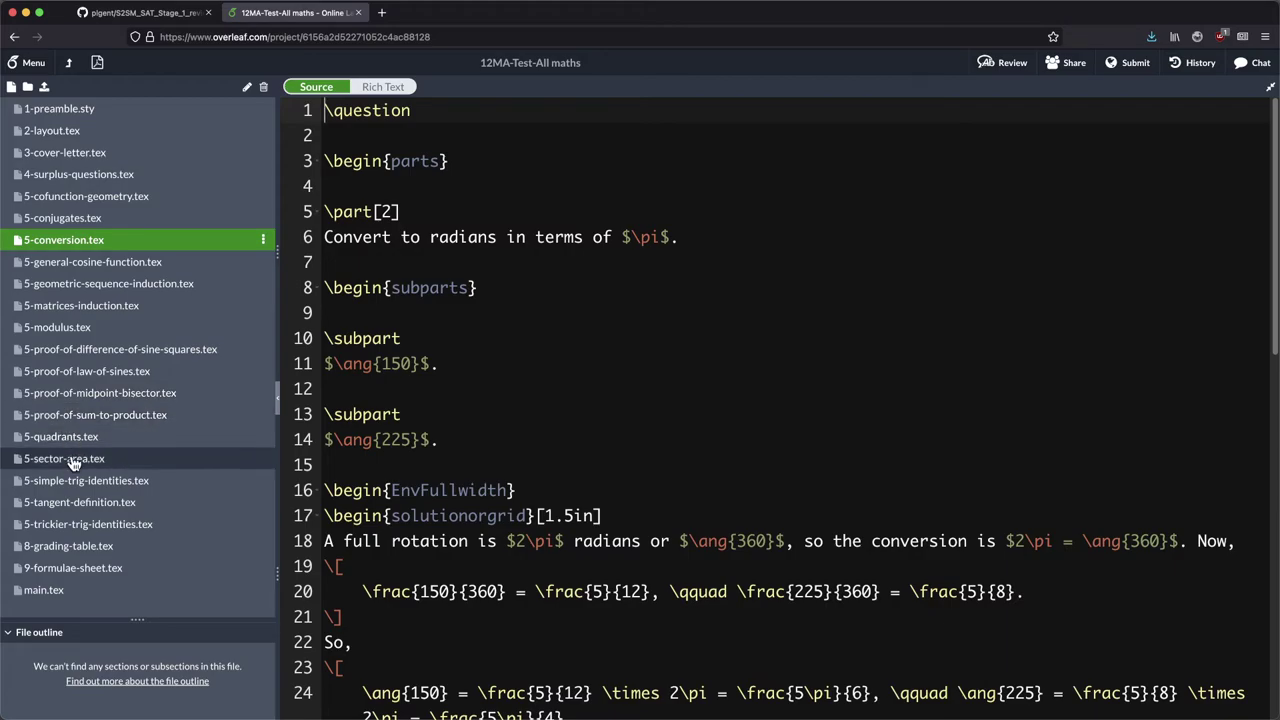
pyautogui.click(74, 547)
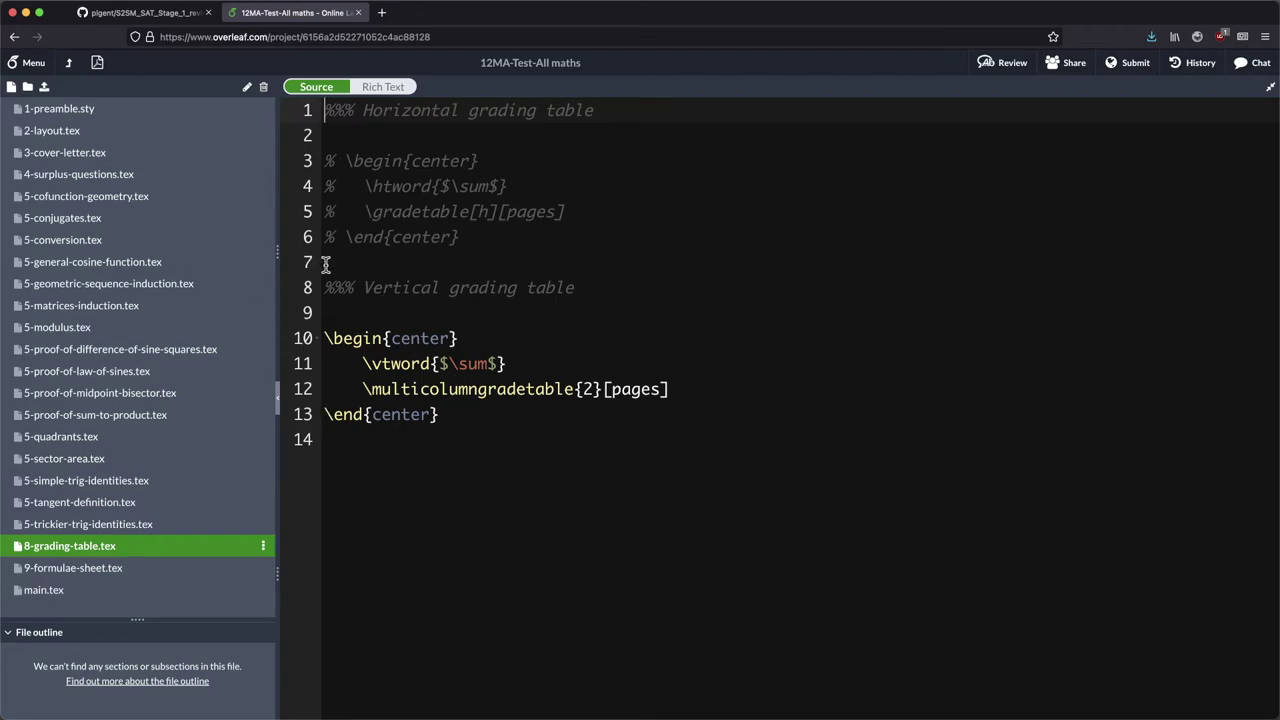
pyautogui.click(96, 66)
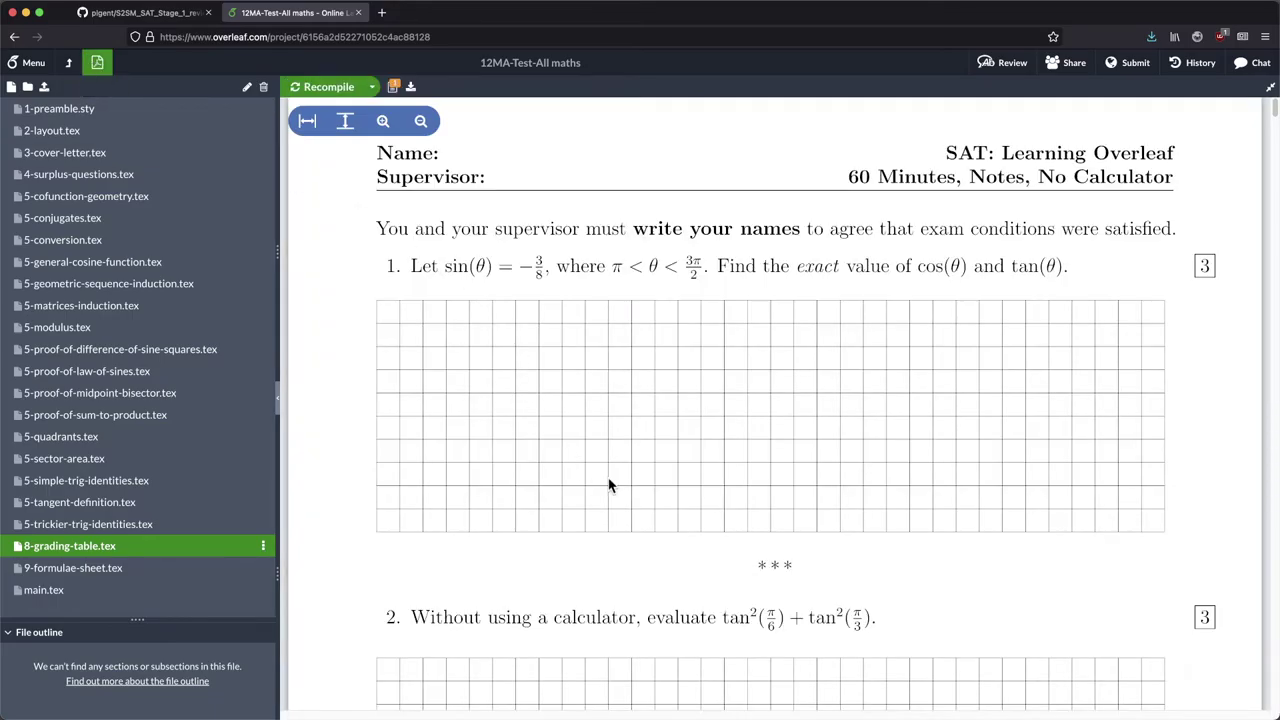
pyautogui.scroll(-10, 609, 490)
pyautogui.scroll(-20, 612, 512)
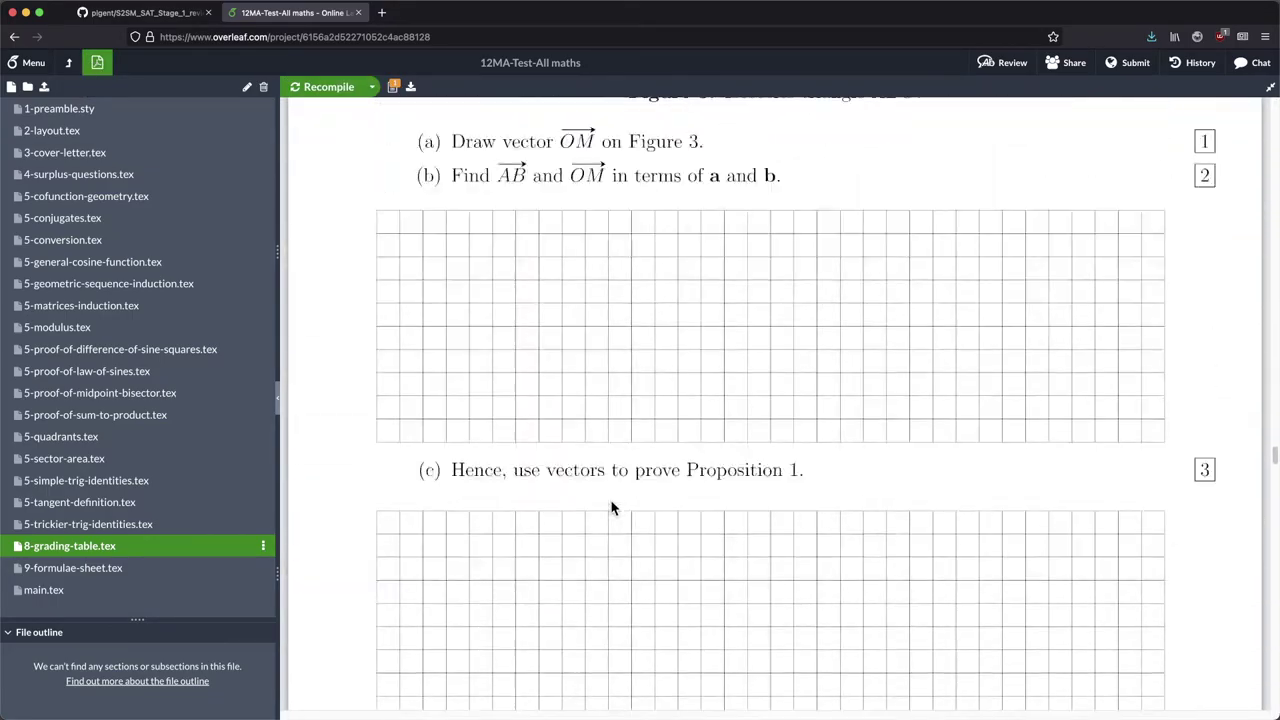
pyautogui.scroll(-20, 612, 508)
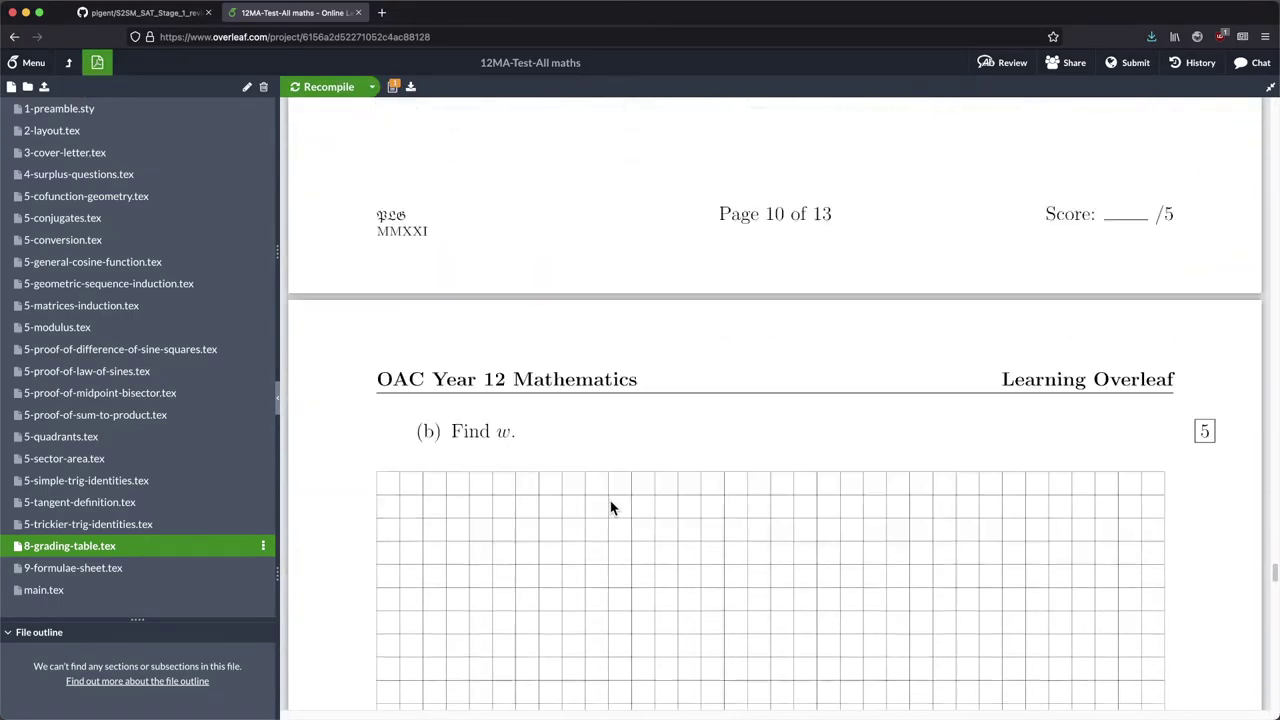
pyautogui.scroll(10, 612, 508)
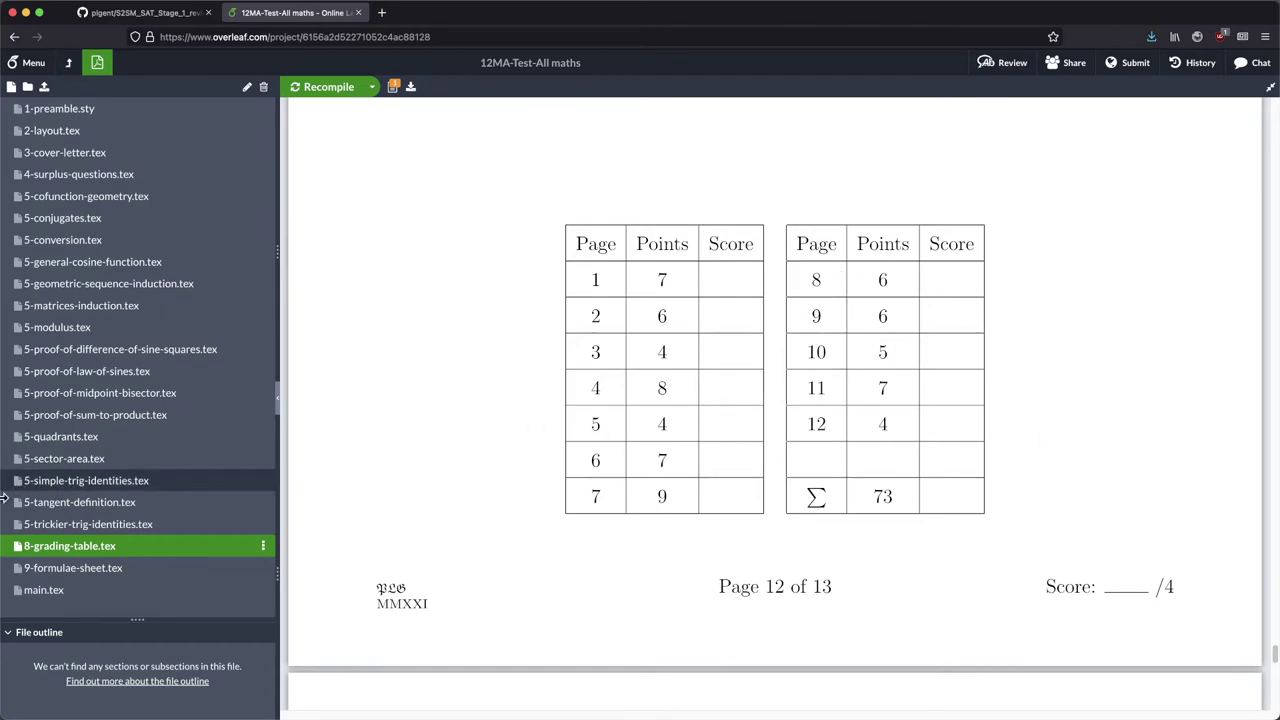
# Comment out the vertical grading table, uncomment the horizontal one, and recompile to compare.
pyautogui.click(82, 548)
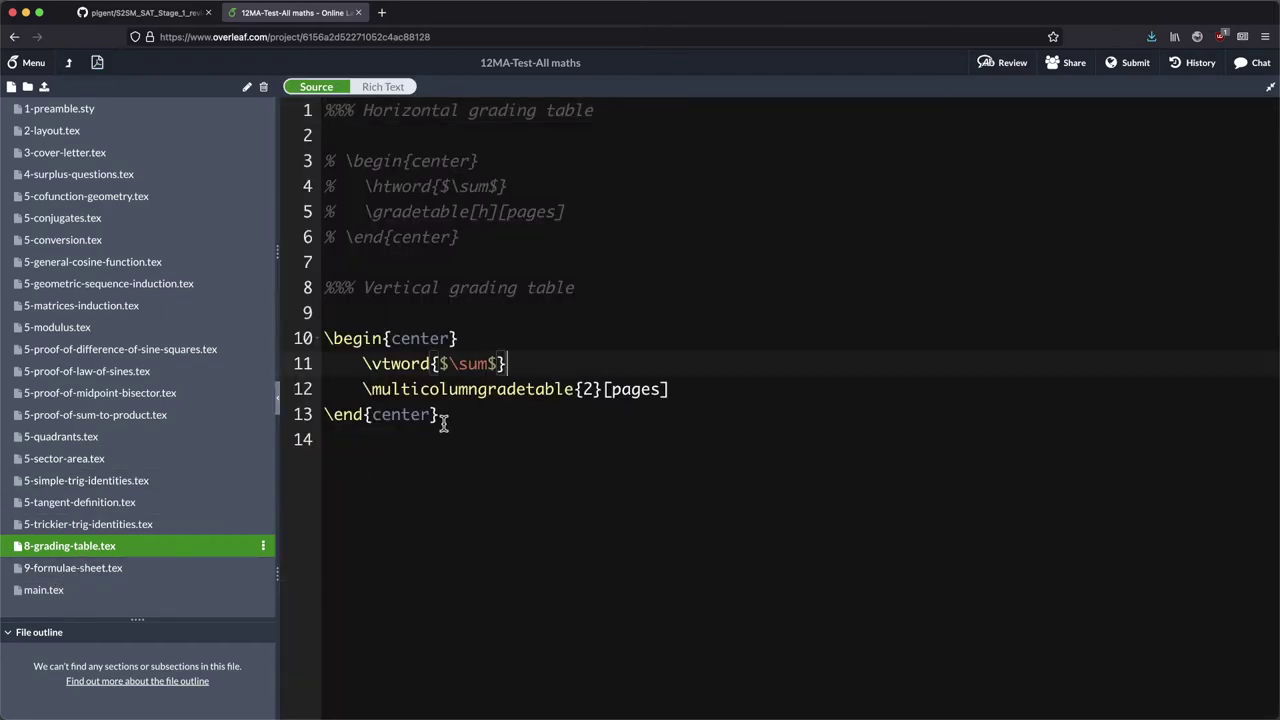
pyautogui.moveTo(438, 414); pyautogui.dragTo(276, 343)
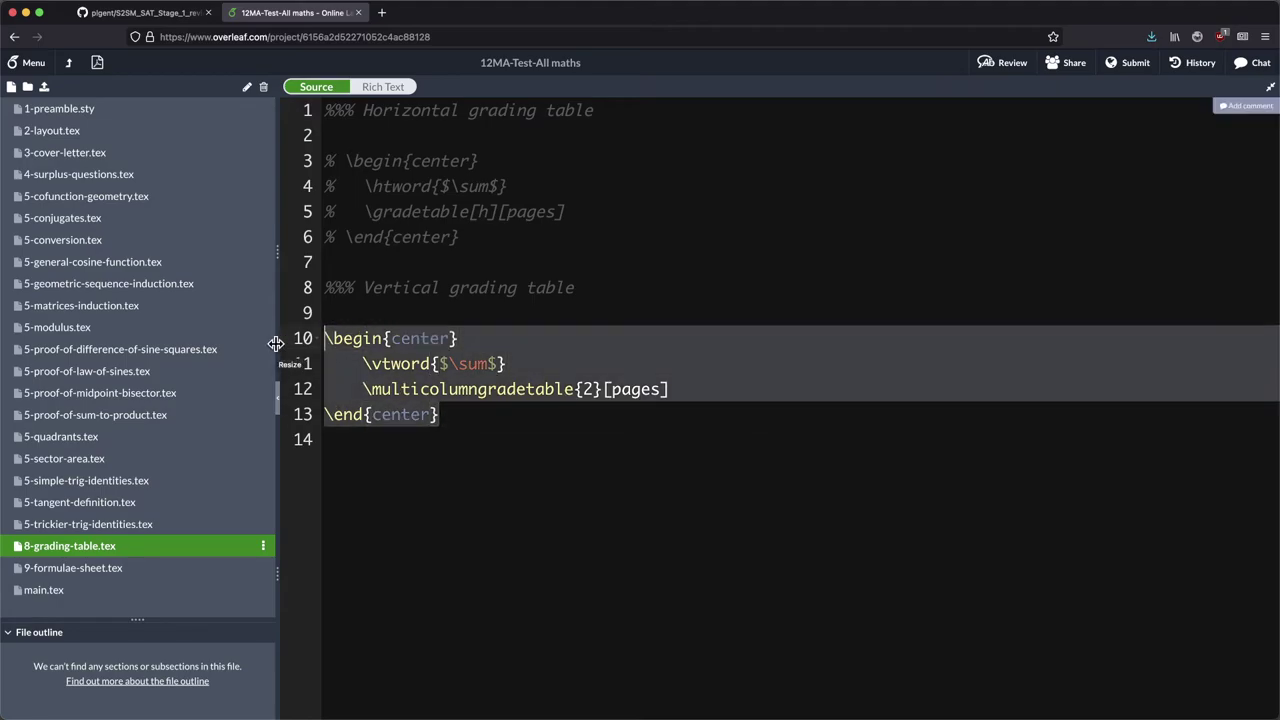
pyautogui.press('super+slash')
pyautogui.click(450, 237)
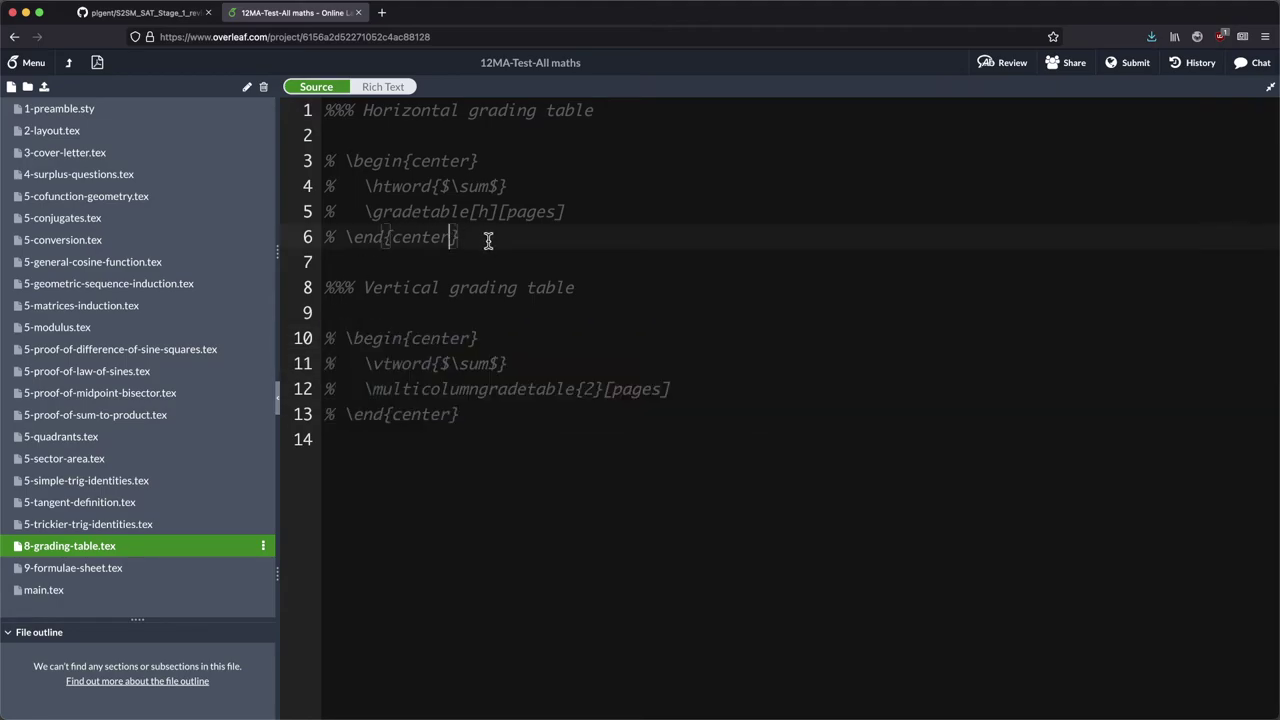
pyautogui.moveTo(487, 240); pyautogui.dragTo(312, 157)
pyautogui.press('super+slash')
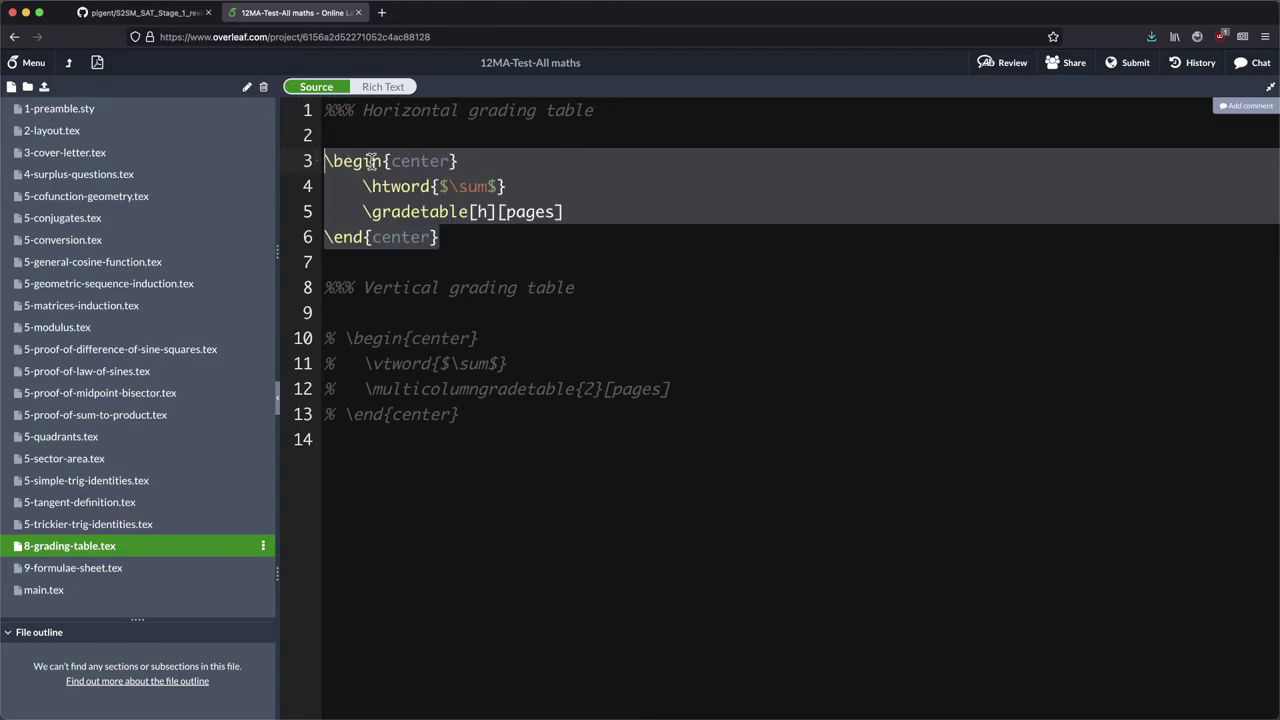
pyautogui.click(97, 62)
pyautogui.click(342, 88)
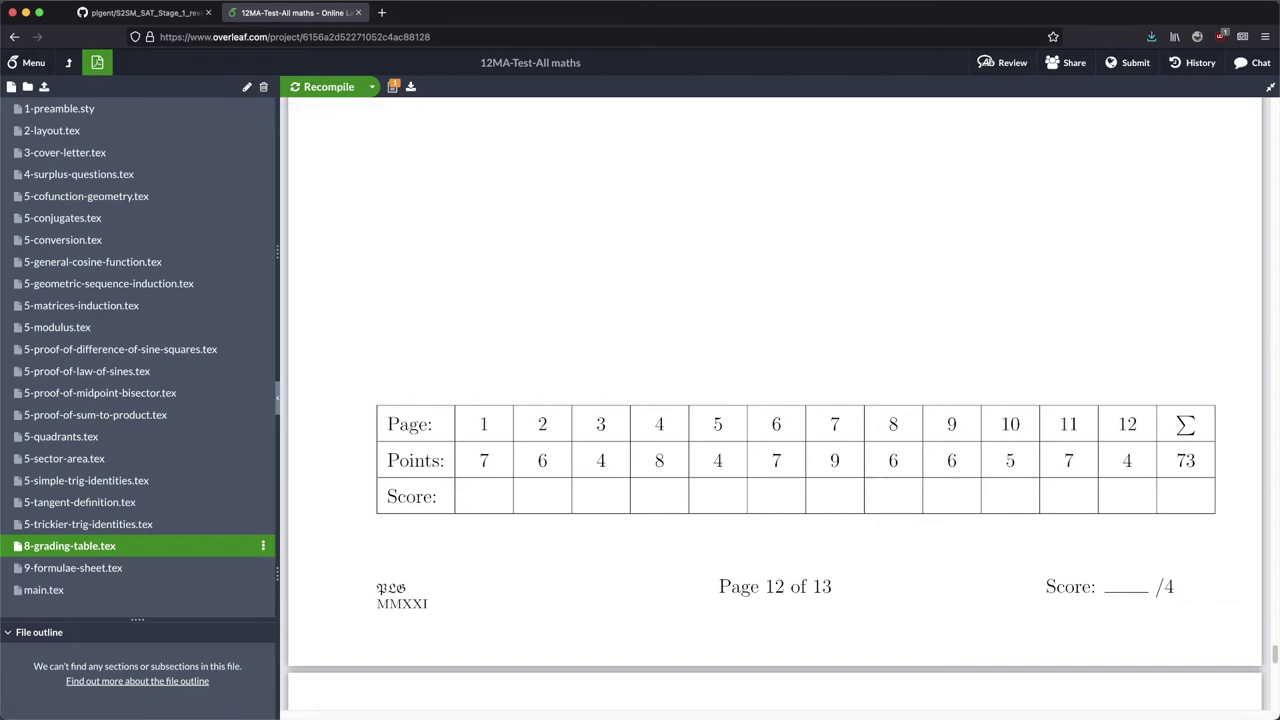
# Comment out the horizontal grading table again and uncomment the vertical table on lines 10–13.
pyautogui.click(40, 548)
pyautogui.moveTo(457, 240); pyautogui.dragTo(307, 163)
pyautogui.press('super+slash')
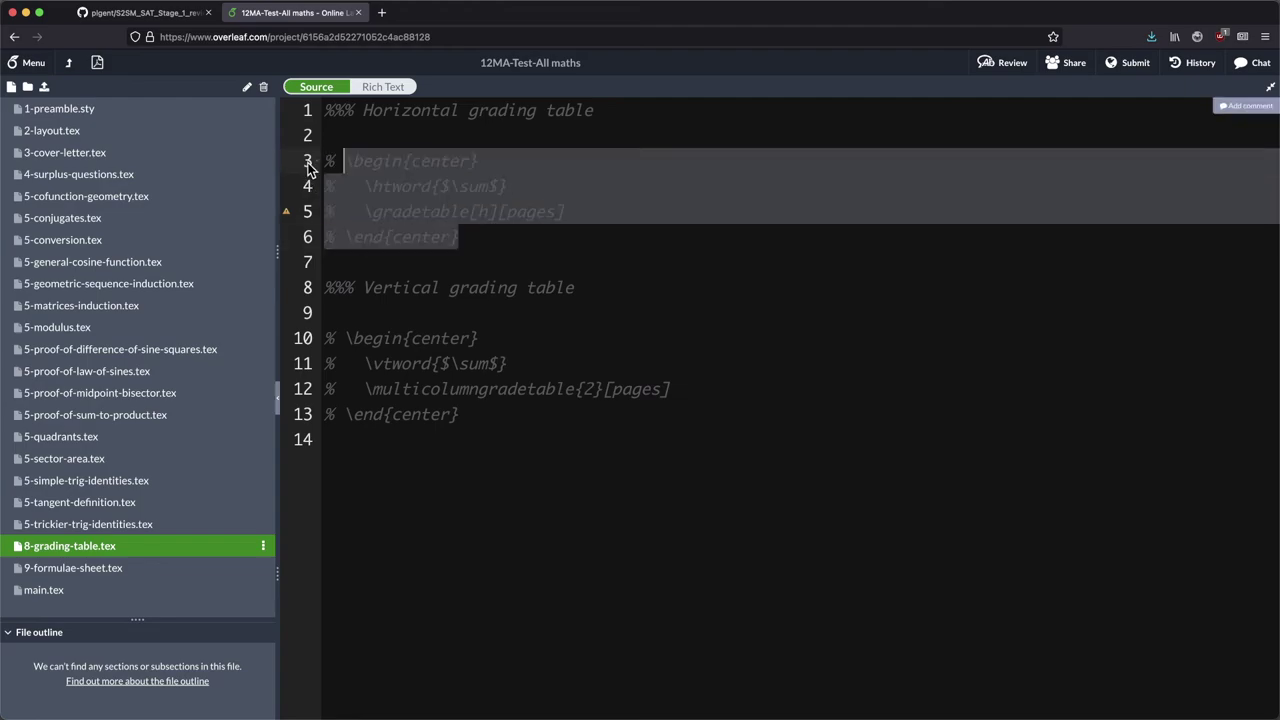
pyautogui.click(417, 337)
pyautogui.moveTo(491, 408); pyautogui.dragTo(299, 337)
pyautogui.press('super+slash')
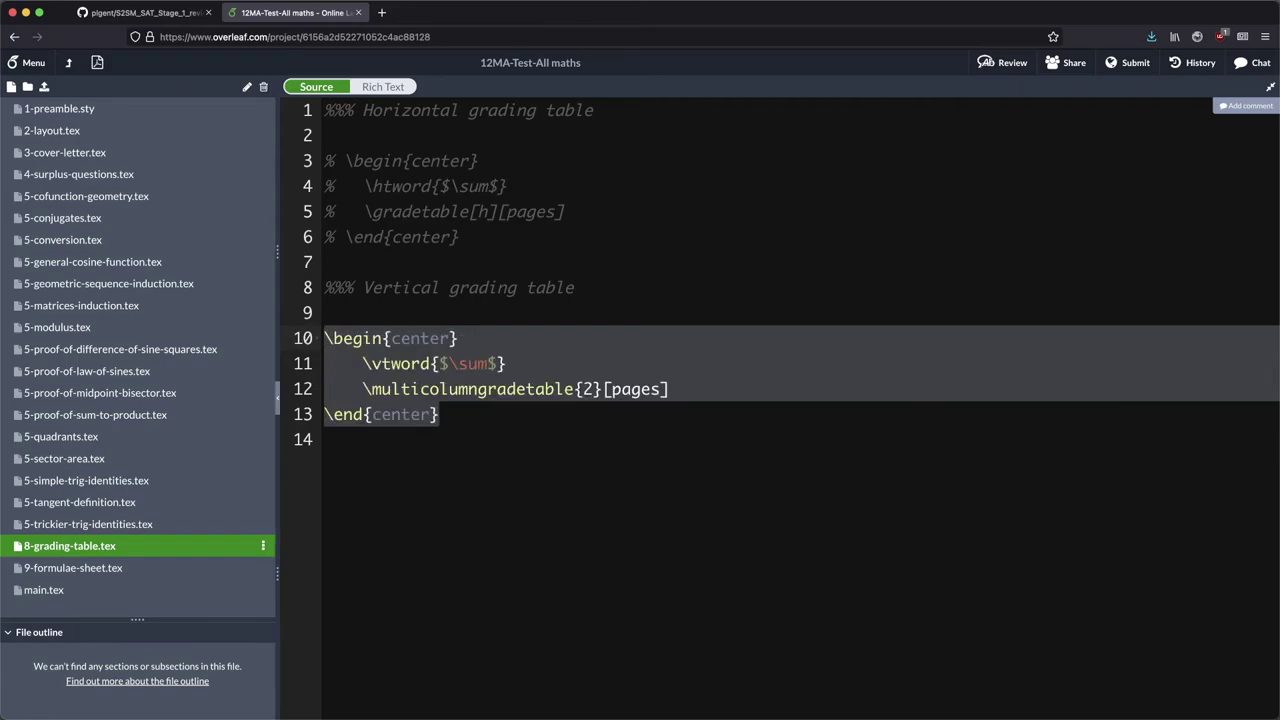
# Open 9-formulae-sheet.tex and review its circular functions, measurement, quadratic, linear algebra and integration sections.
pyautogui.click(78, 568)
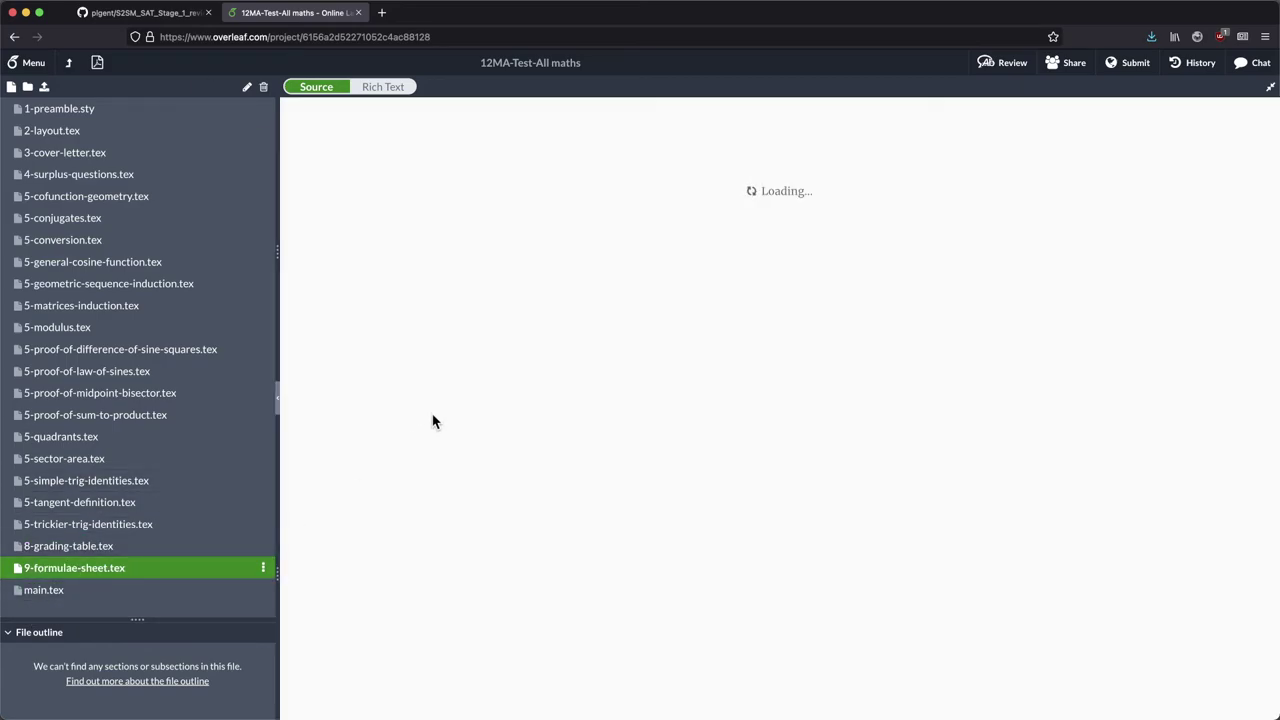
pyautogui.scroll(-5, 427, 310)
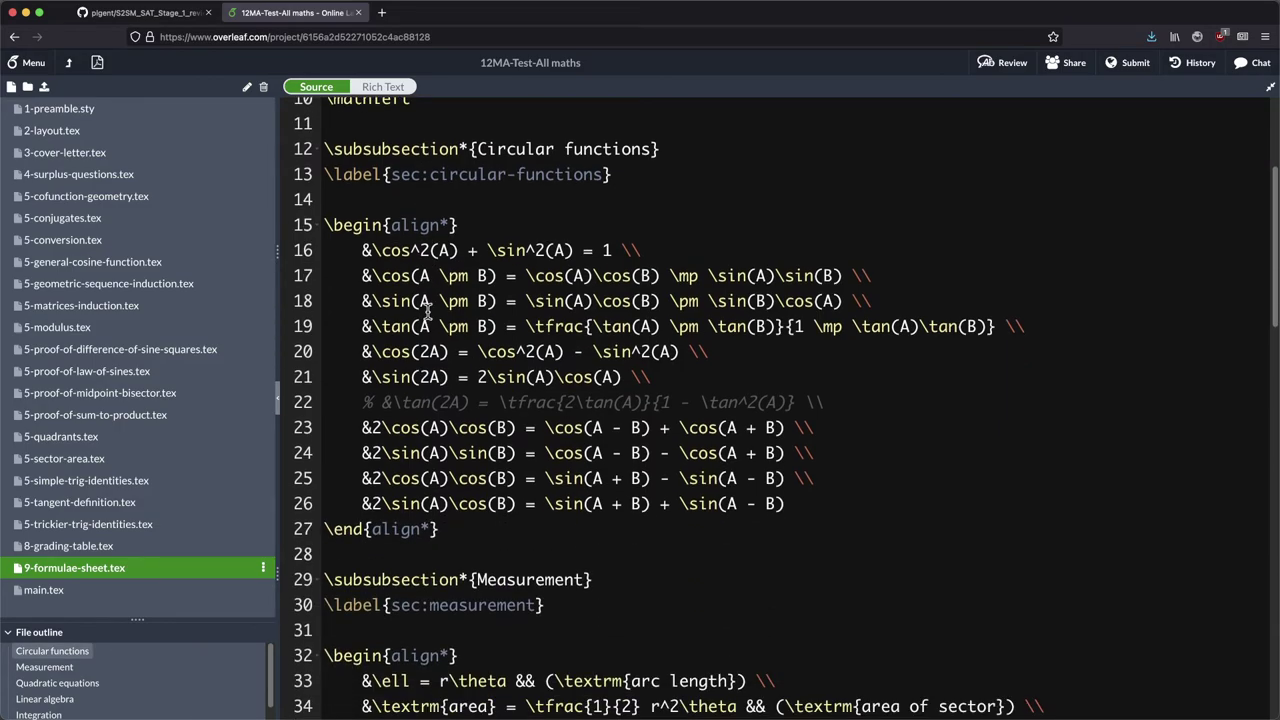
pyautogui.scroll(-10, 501, 345)
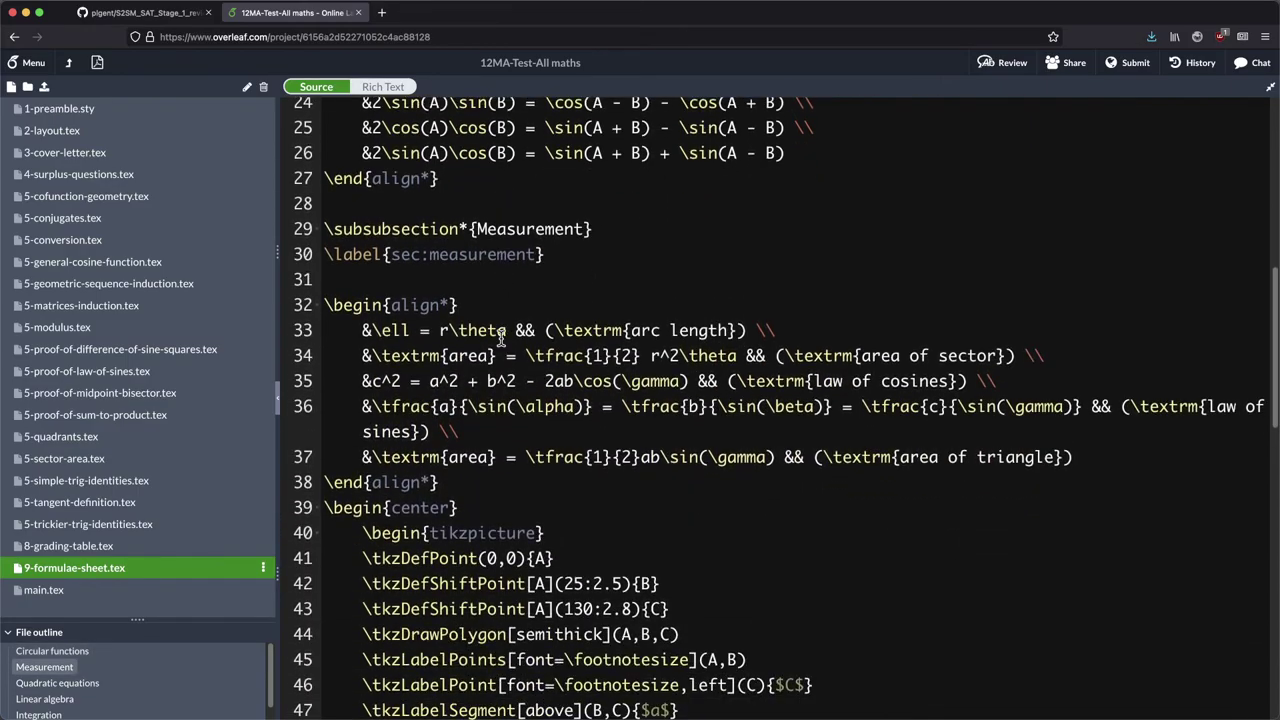
pyautogui.scroll(-15, 501, 340)
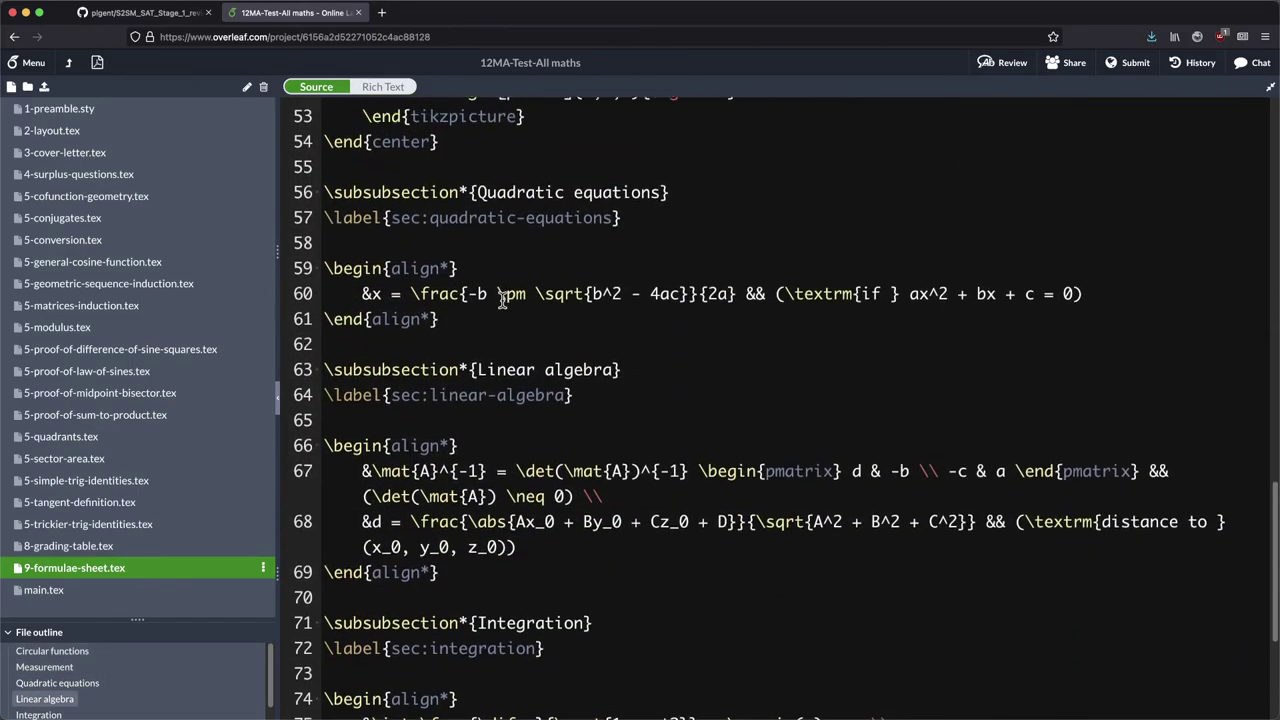
pyautogui.scroll(20, 501, 300)
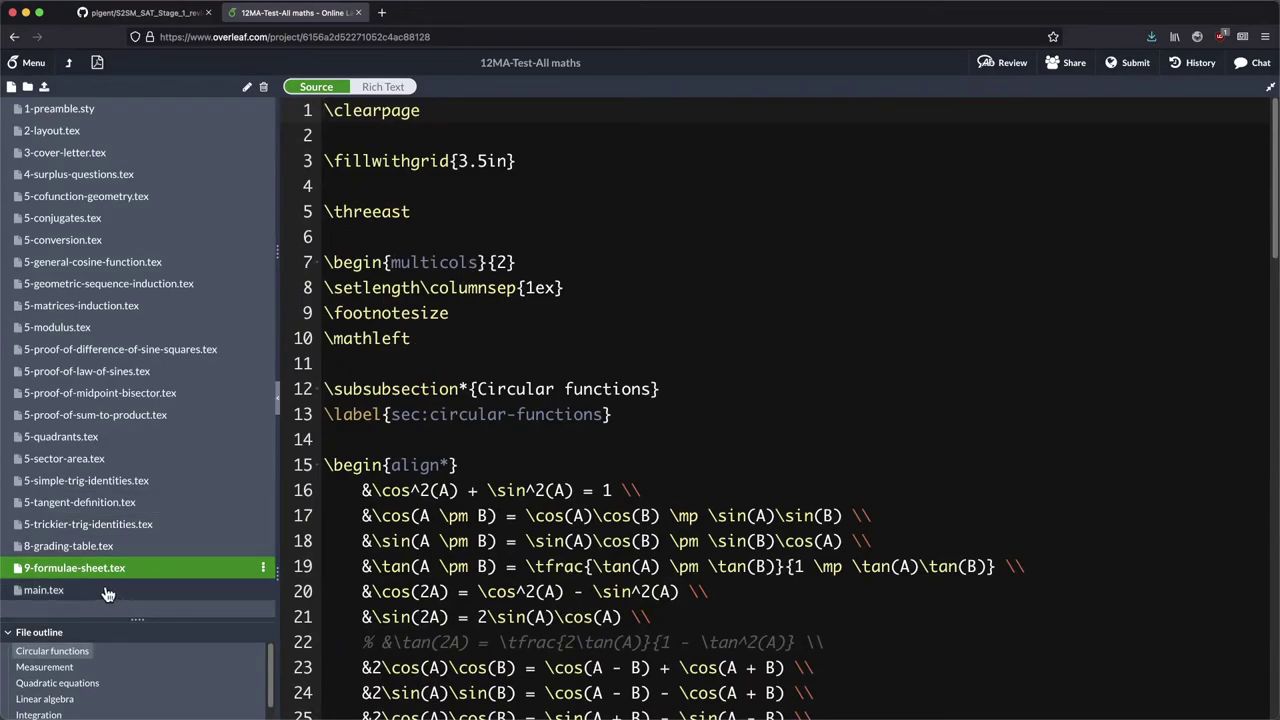
# In main.tex, check the \input lines for the grading table and the formulae sheet.
pyautogui.click(44, 590)
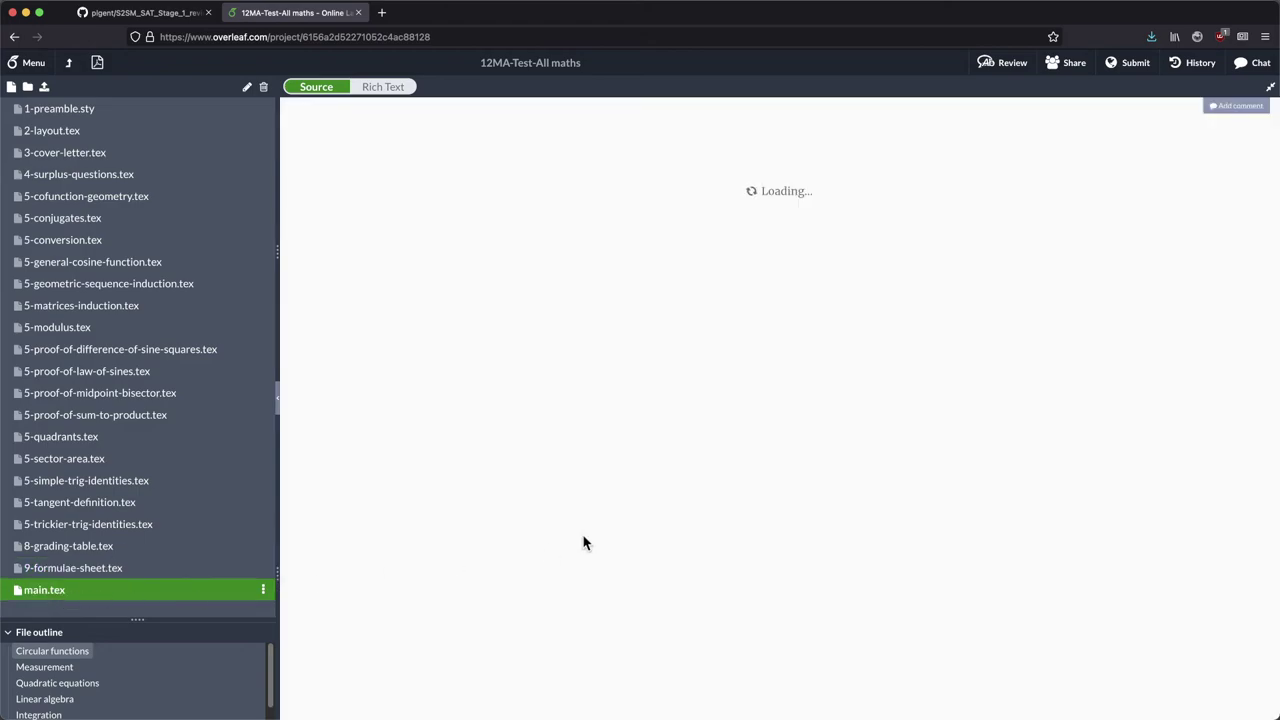
pyautogui.scroll(-15, 586, 530)
pyautogui.scroll(3, 584, 530)
pyautogui.click(487, 272)
pyautogui.moveTo(591, 280); pyautogui.dragTo(308, 285)
pyautogui.click(580, 318)
pyautogui.moveTo(595, 327); pyautogui.dragTo(330, 322)
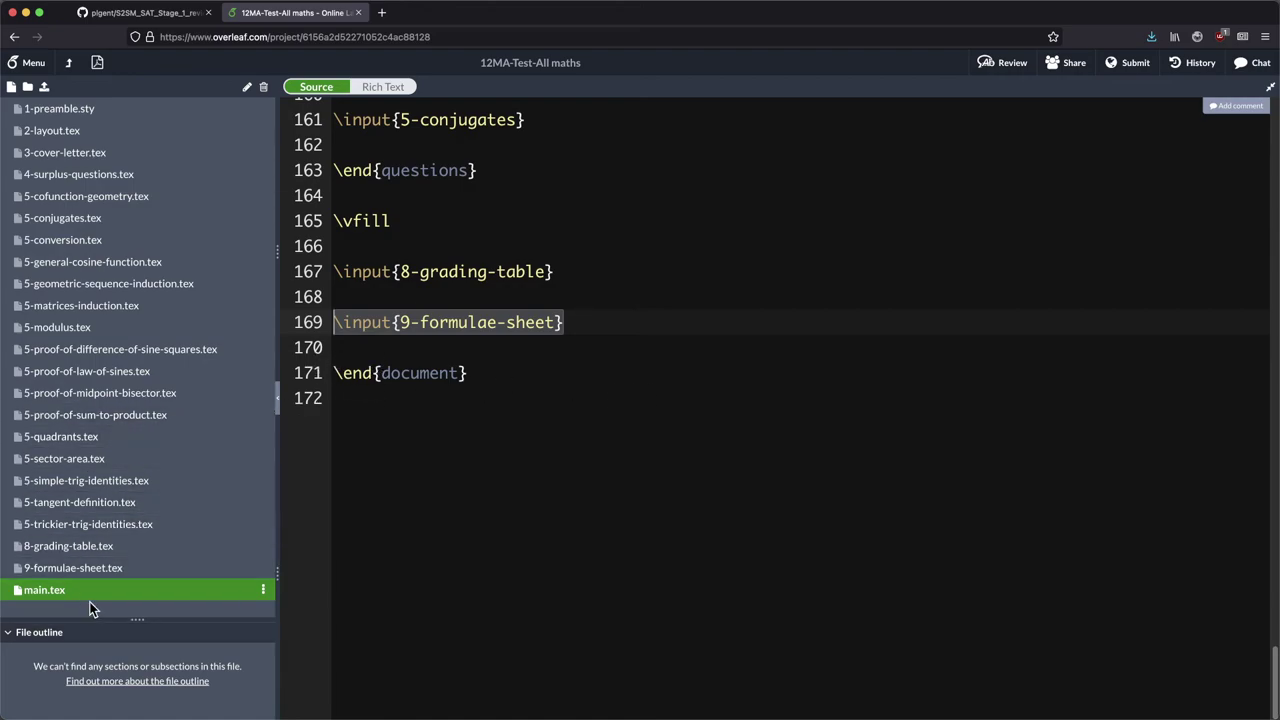
# Recompile and scroll to page 13, which shows the formulae sheet ending with 'End of paper'.
pyautogui.click(97, 62)
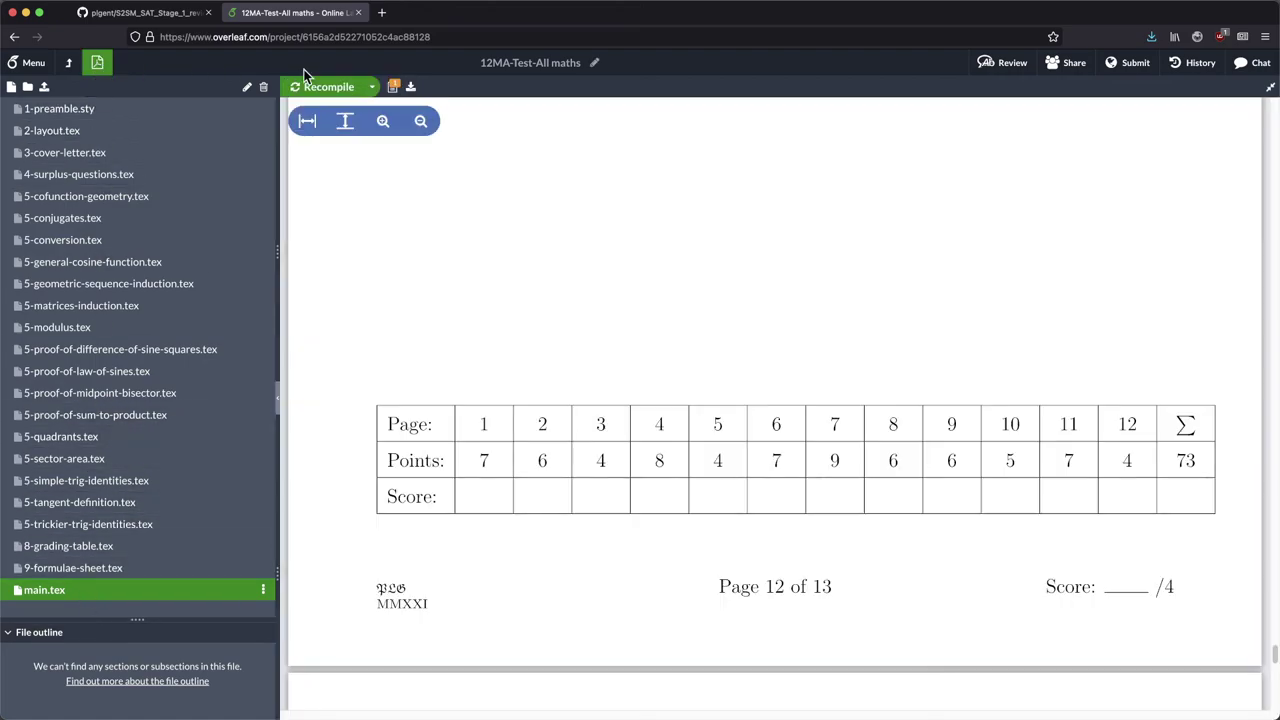
pyautogui.click(323, 88)
pyautogui.scroll(-5, 652, 360)
pyautogui.scroll(-3, 652, 362)
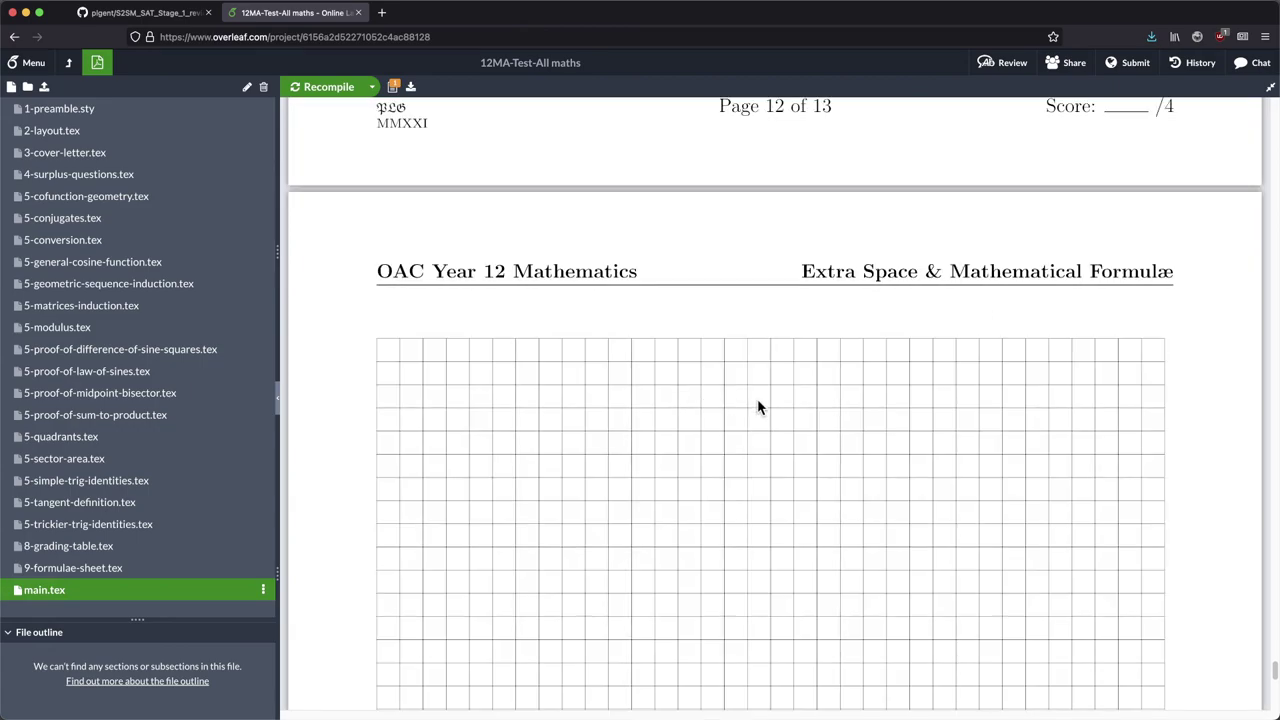
pyautogui.scroll(-5, 757, 406)
pyautogui.scroll(-3, 742, 400)
pyautogui.scroll(-5, 770, 375)
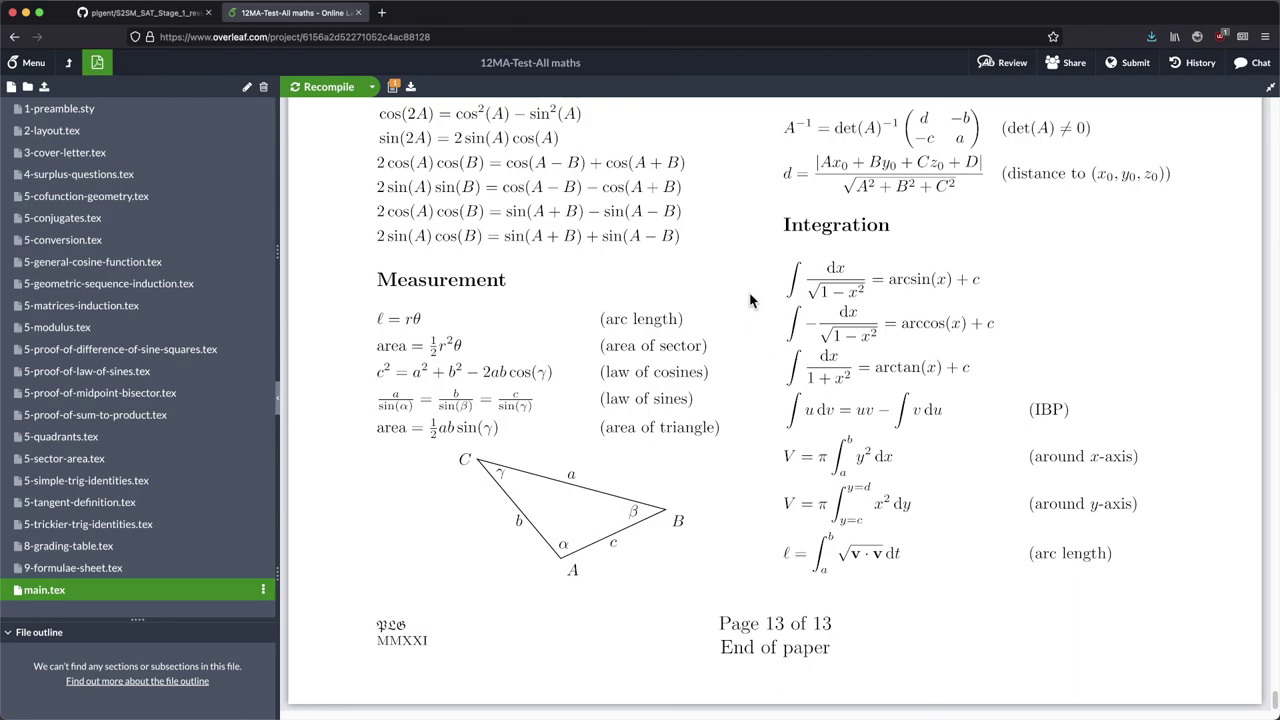
pyautogui.click(112, 592)
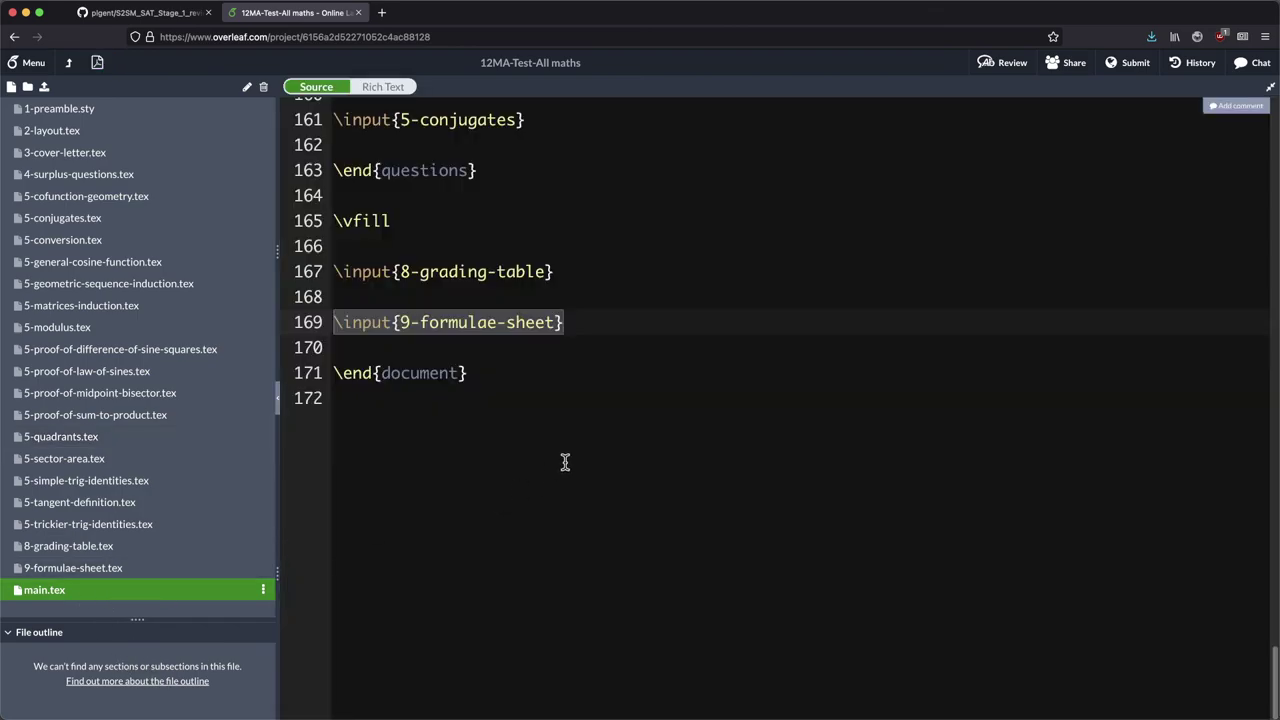
pyautogui.scroll(20, 564, 461)
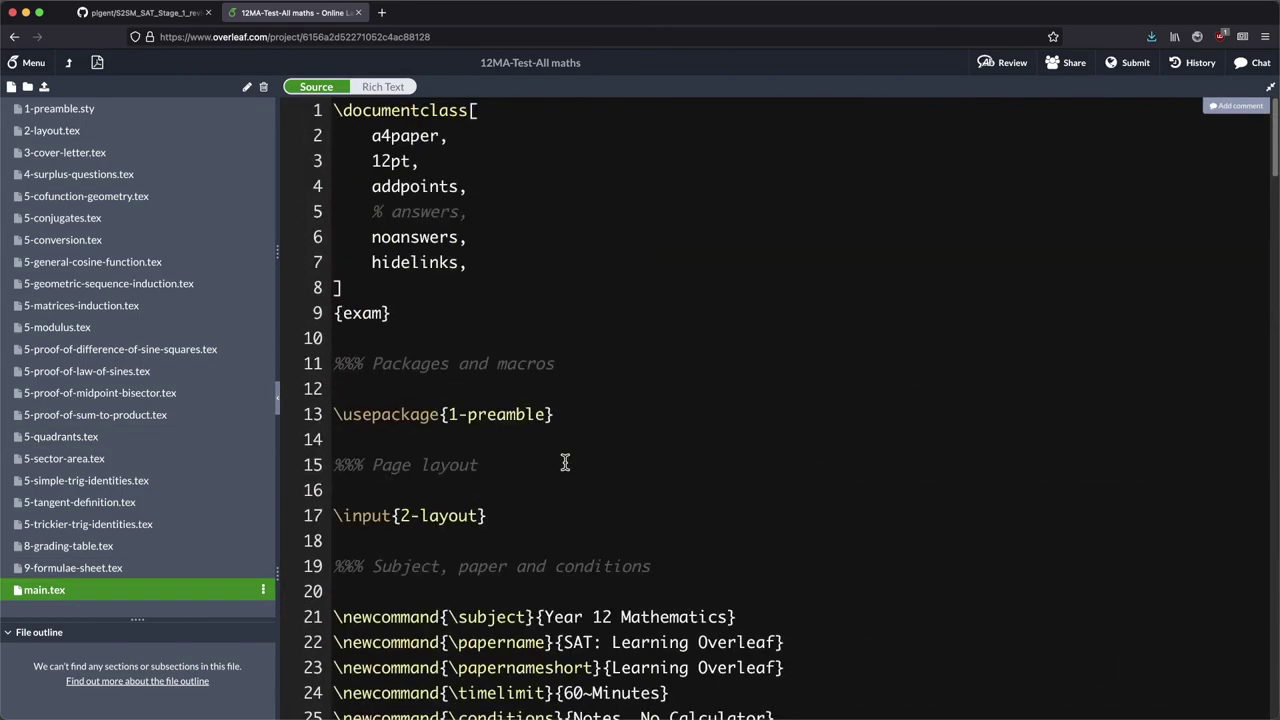